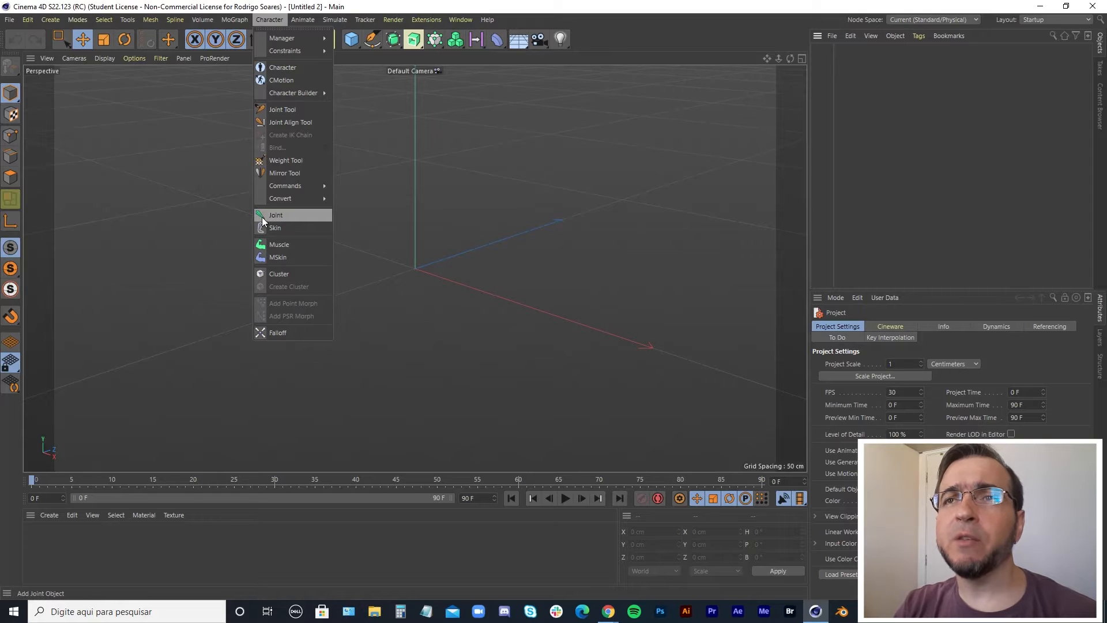
Add a Joint object to the scene and duplicate it.
left_click(261, 215)
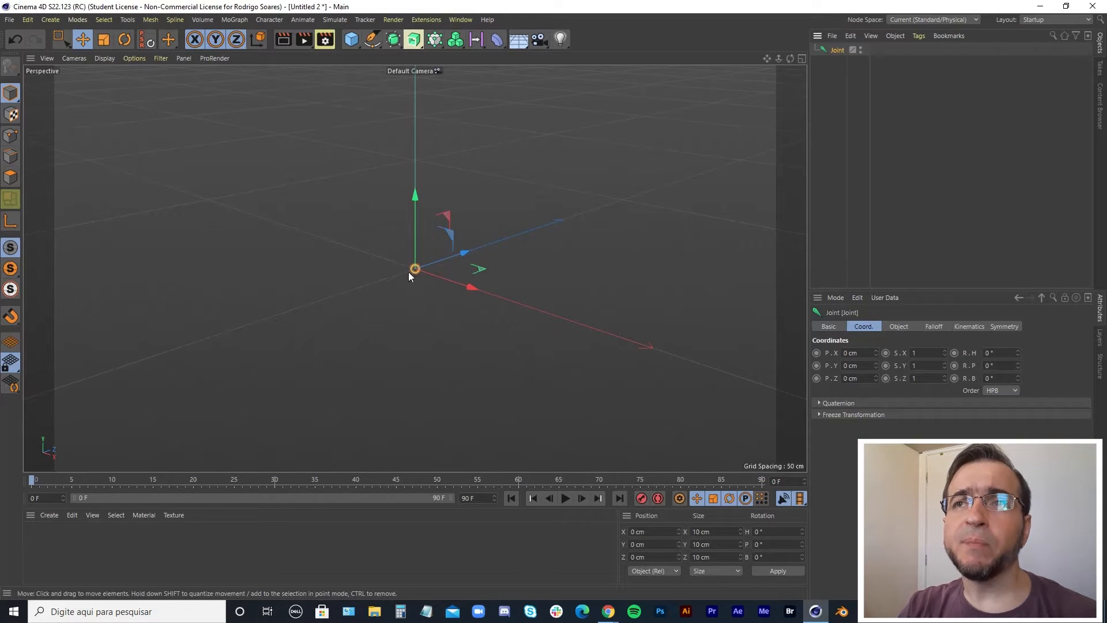
left_click_drag(414, 276, 413, 222, "alt")
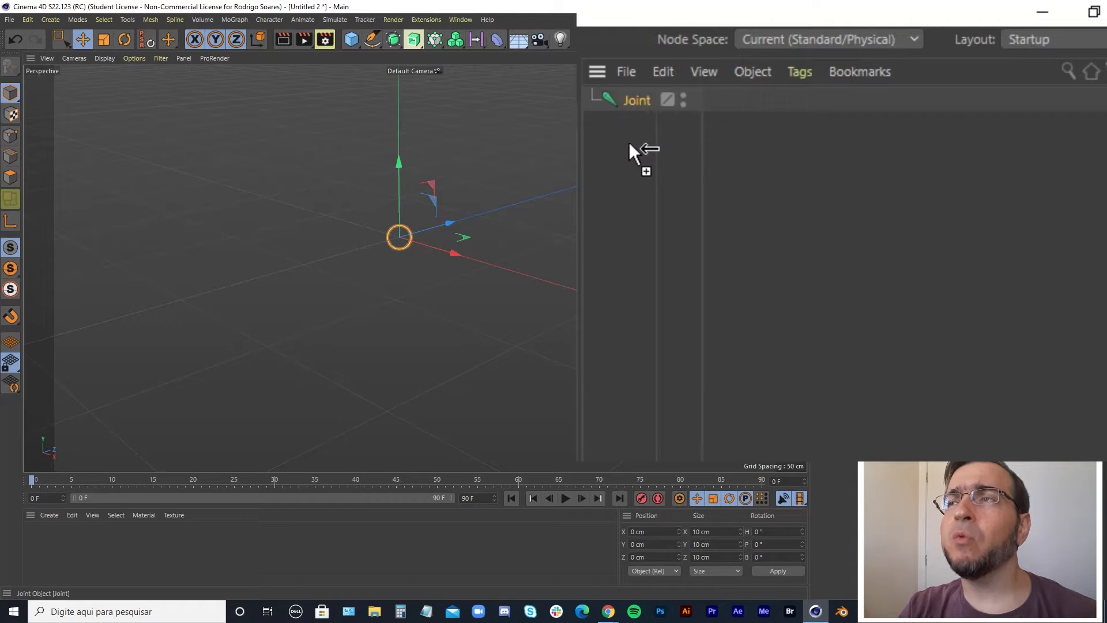
left_click_drag(629, 153, 630, 169, "ctrl")
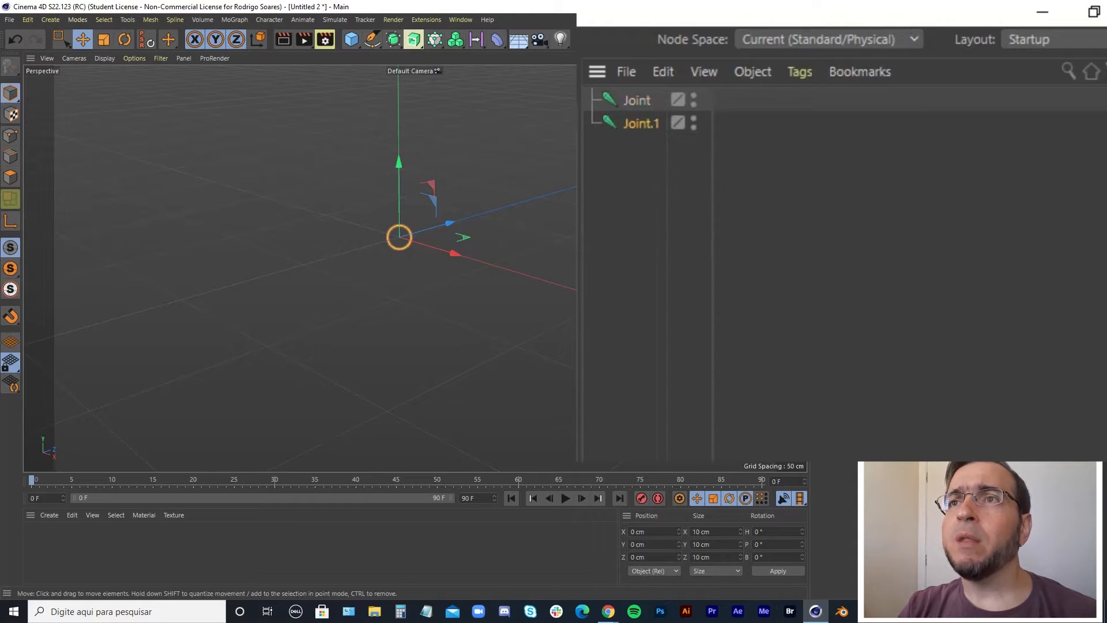
Move the copied joint about 85 cm along Z and parent it under the first joint.
left_click_drag(450, 222, 566, 195)
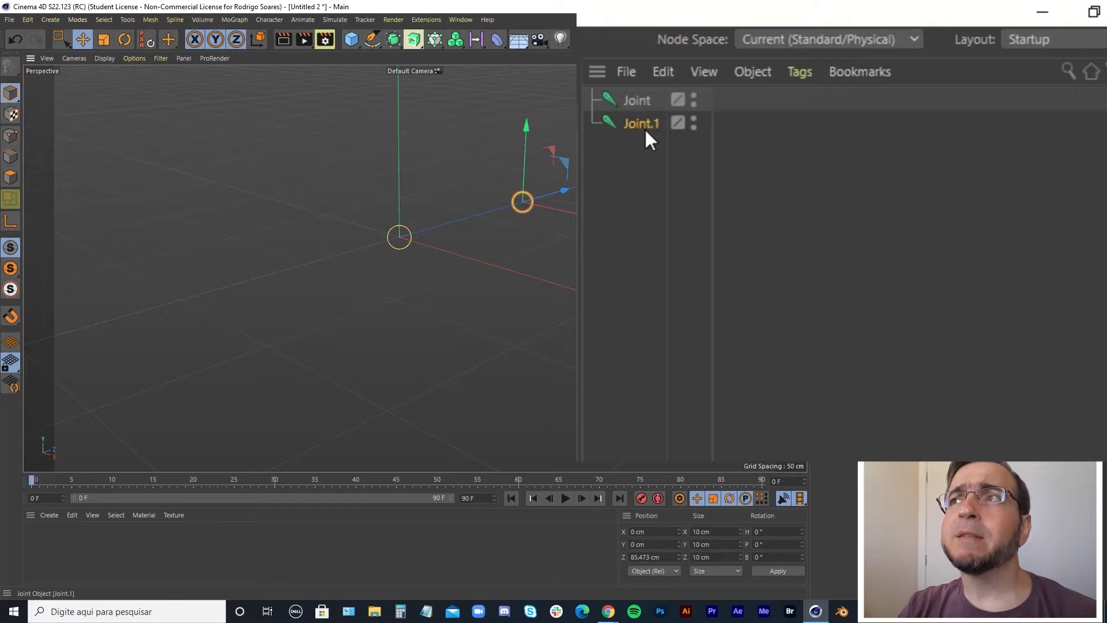
left_click_drag(635, 95, 635, 96)
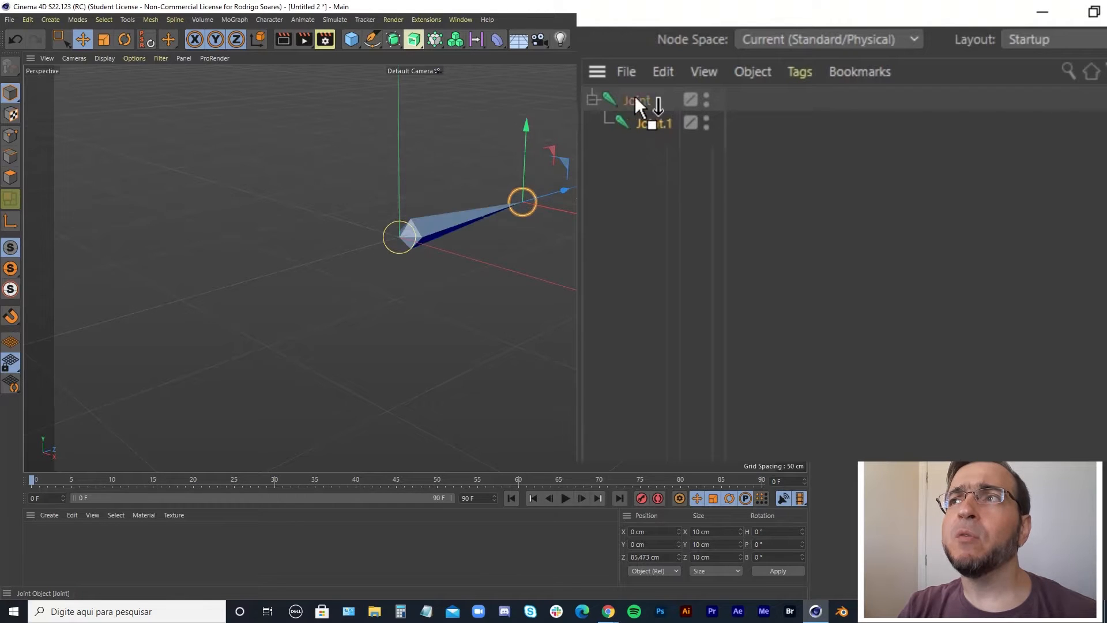
Duplicate the child joint as a nested third joint and move it about 96 cm along Z.
left_click_drag(501, 233, 293, 222, "alt")
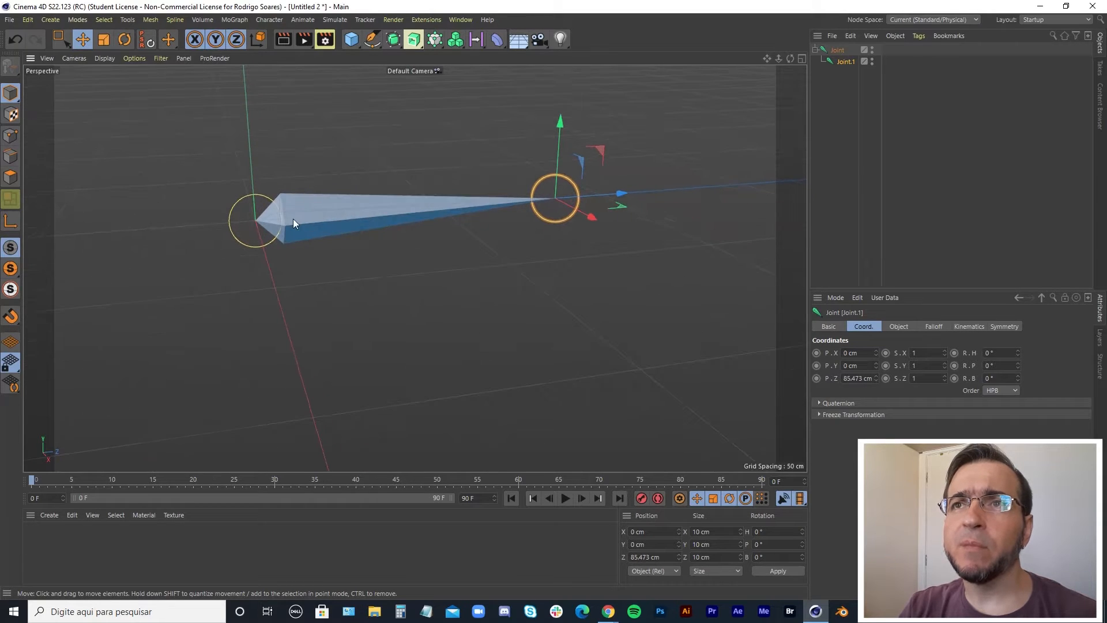
scroll(534, 211, "down", 5)
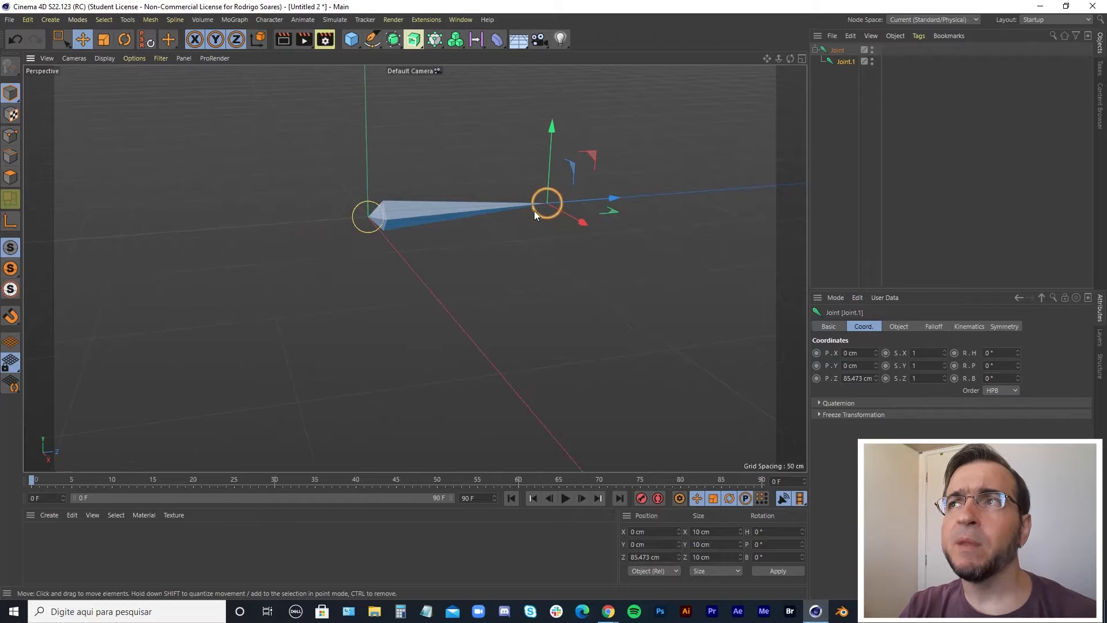
middle_click_drag(692, 156, 517, 190, "alt")
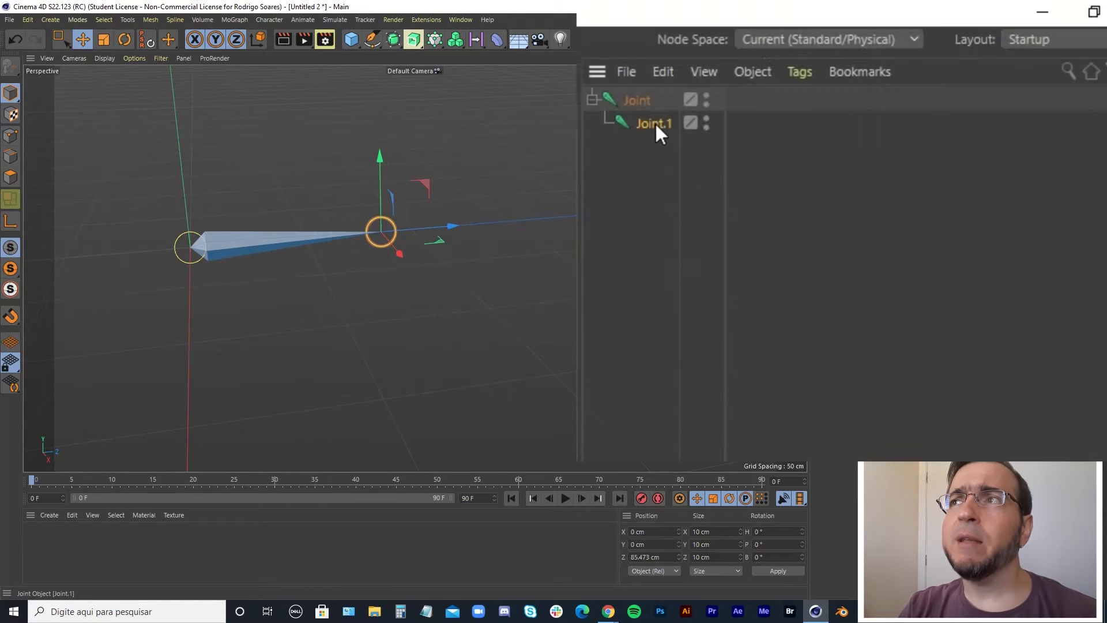
left_click_drag(657, 135, 657, 126)
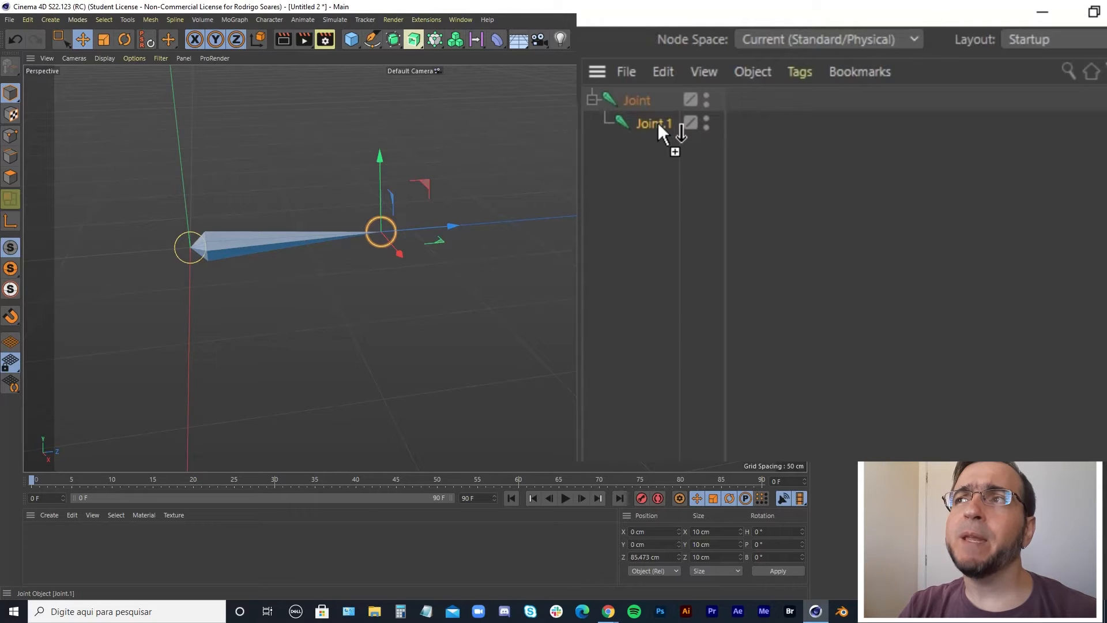
left_click_drag(658, 122, 659, 124, "ctrl")
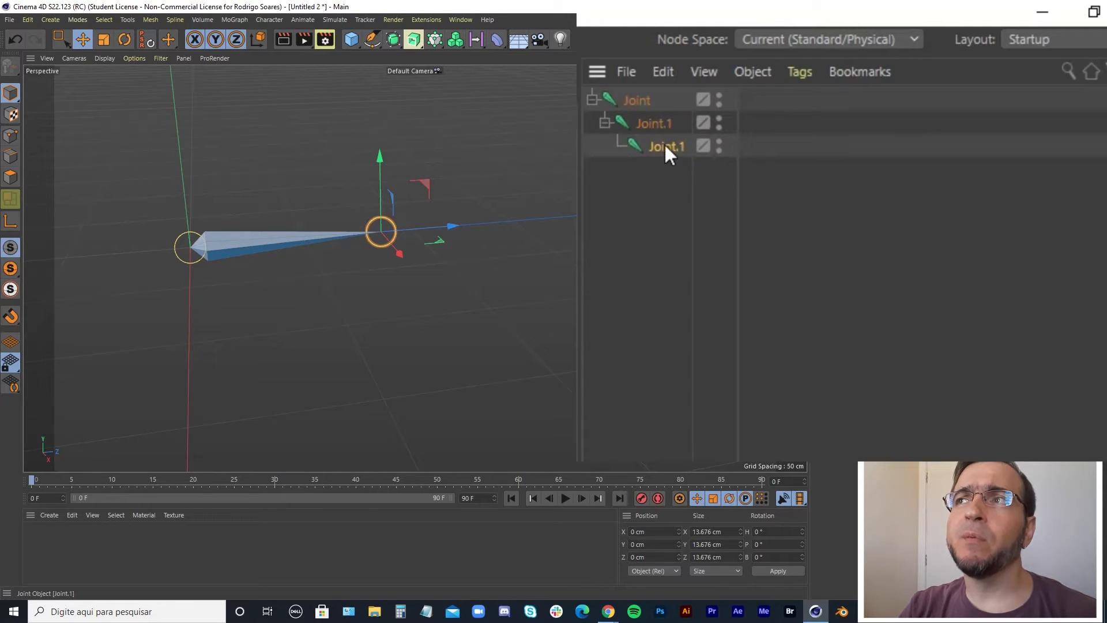
left_click_drag(454, 226, 634, 216)
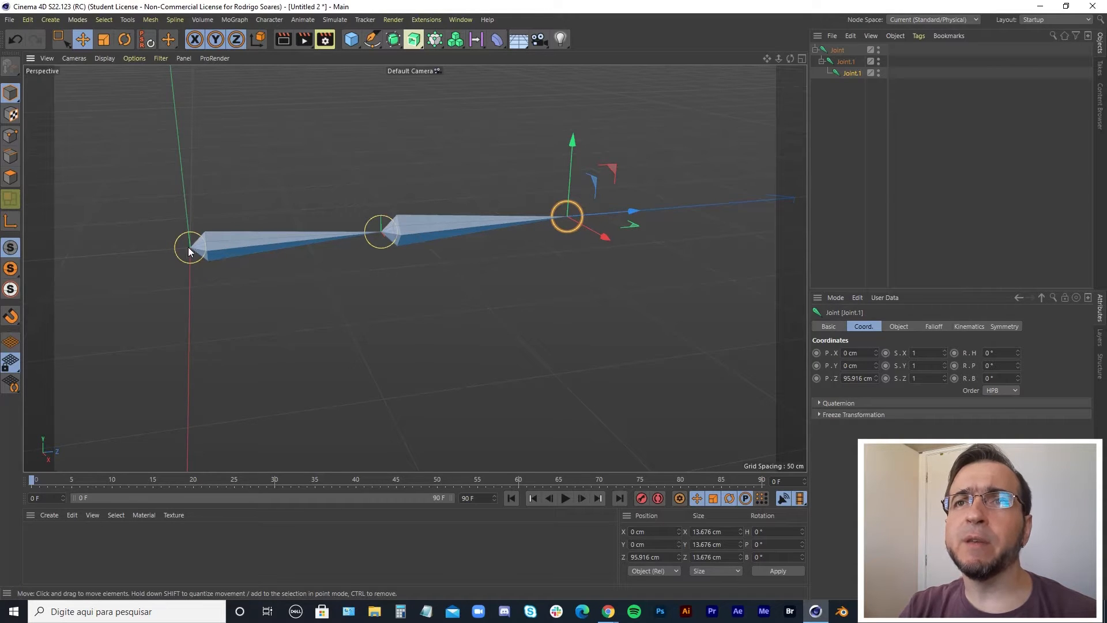
Rotate the root joint and the middle joint to bend the chain.
left_click(174, 252)
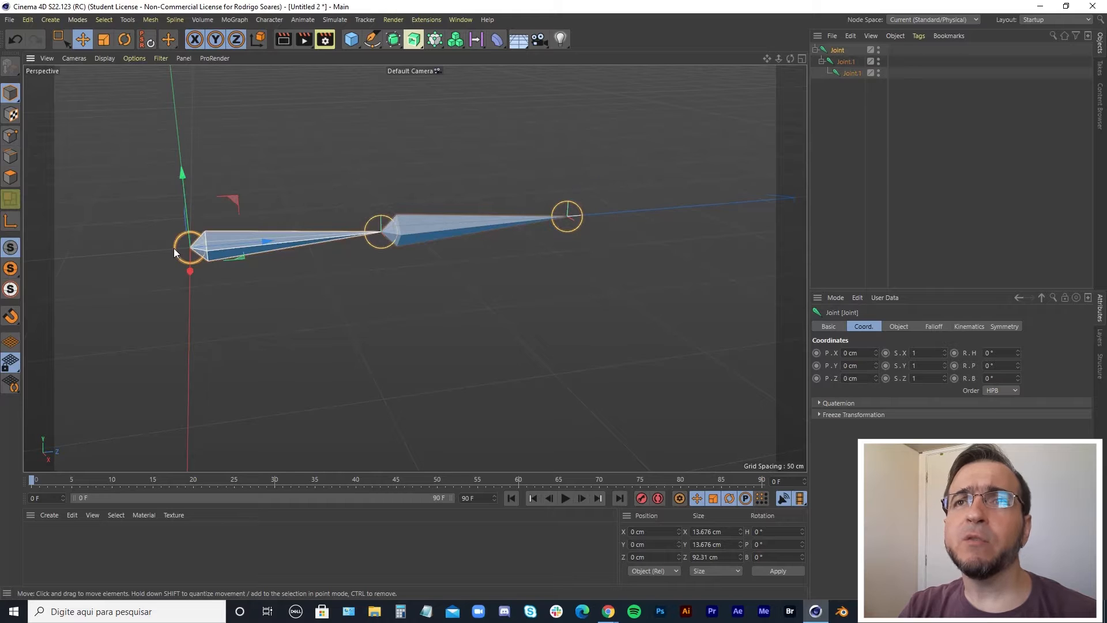
key("r")
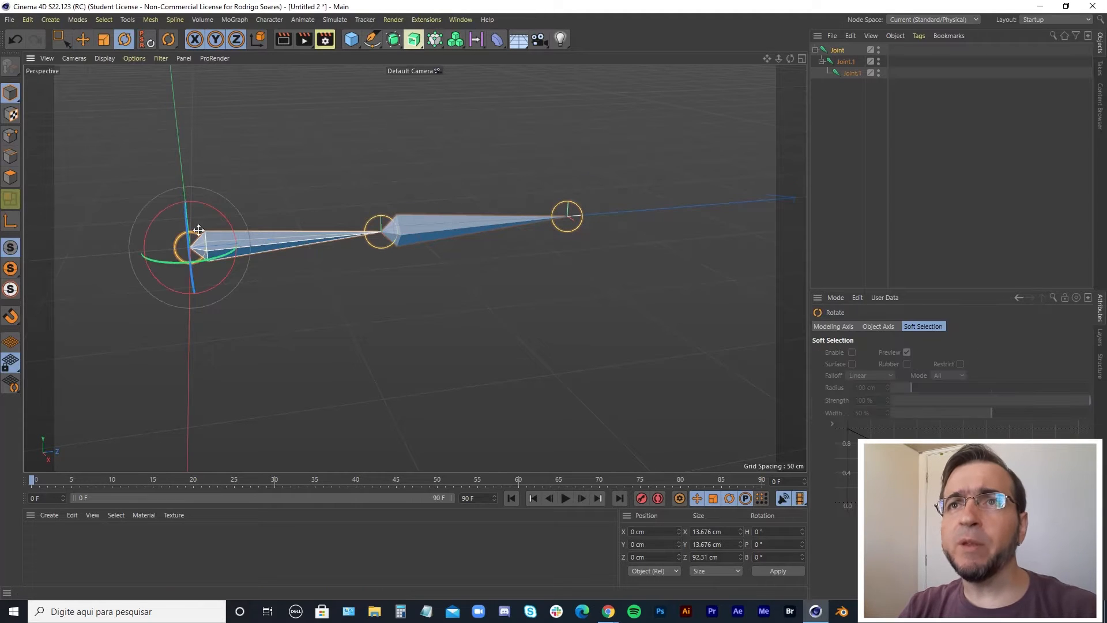
left_click_drag(216, 208, 241, 255)
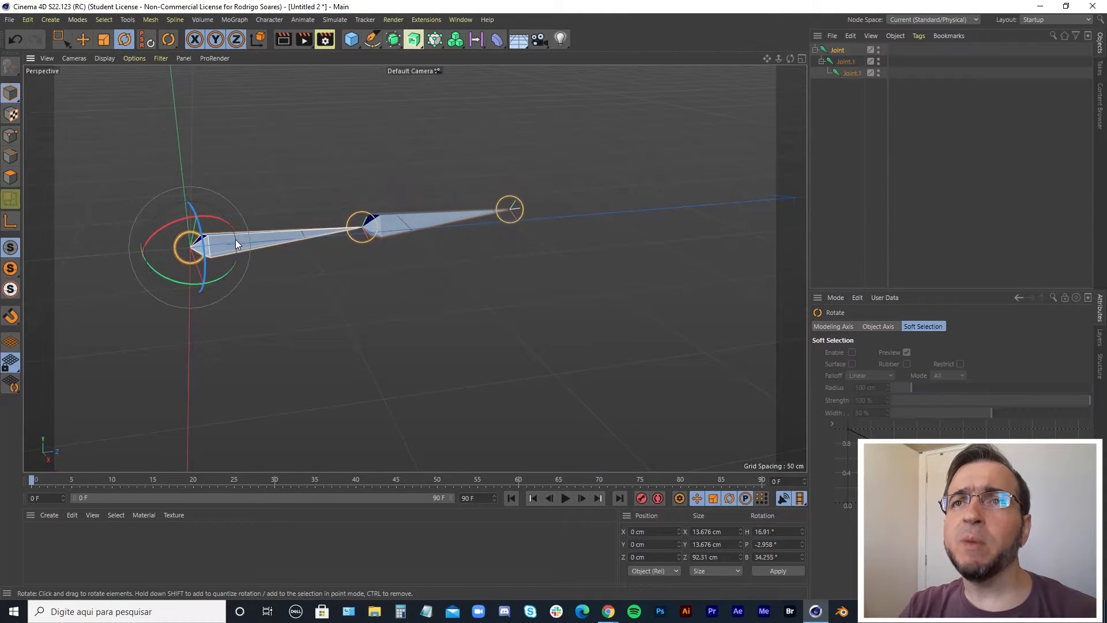
left_click(366, 233)
left_click_drag(406, 205, 330, 223)
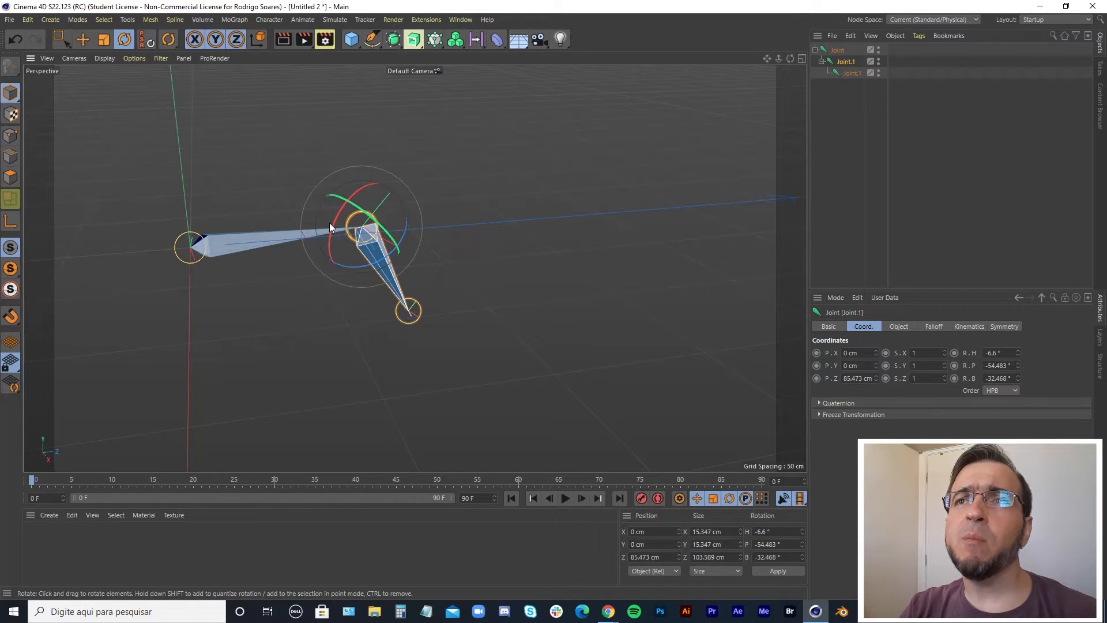
Rotate the root, middle and end joints again to test how the chain bends.
left_click(189, 248)
mouse_move(220, 223)
left_mouse_down()
mouse_move(251, 218)
mouse_move(209, 231)
left_mouse_up()
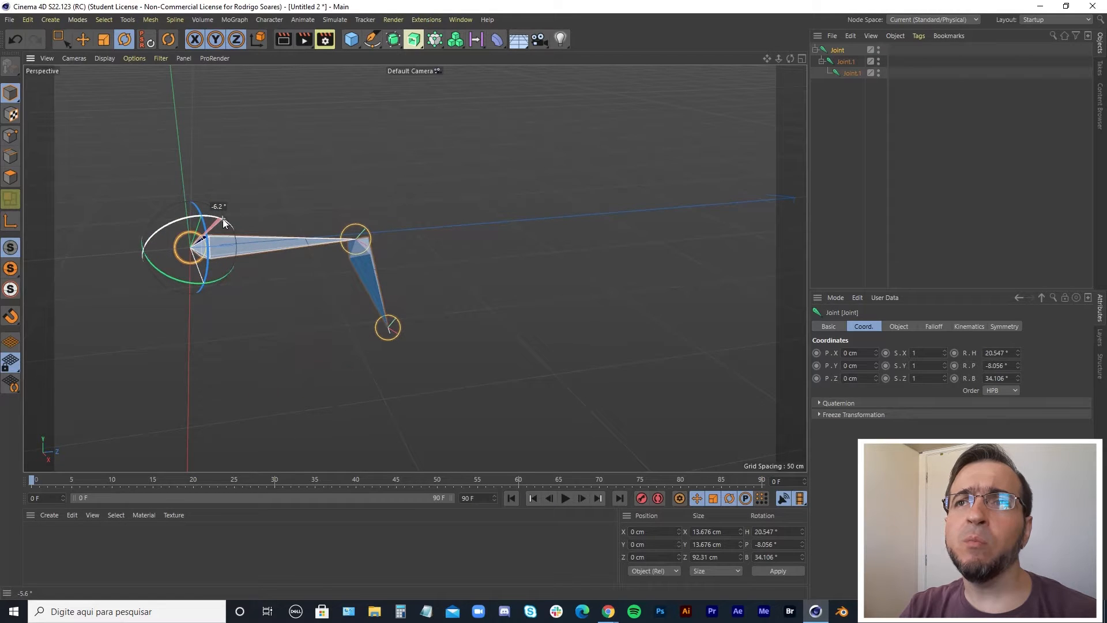
left_click(359, 236)
left_click_drag(360, 224, 333, 197)
left_click(457, 306)
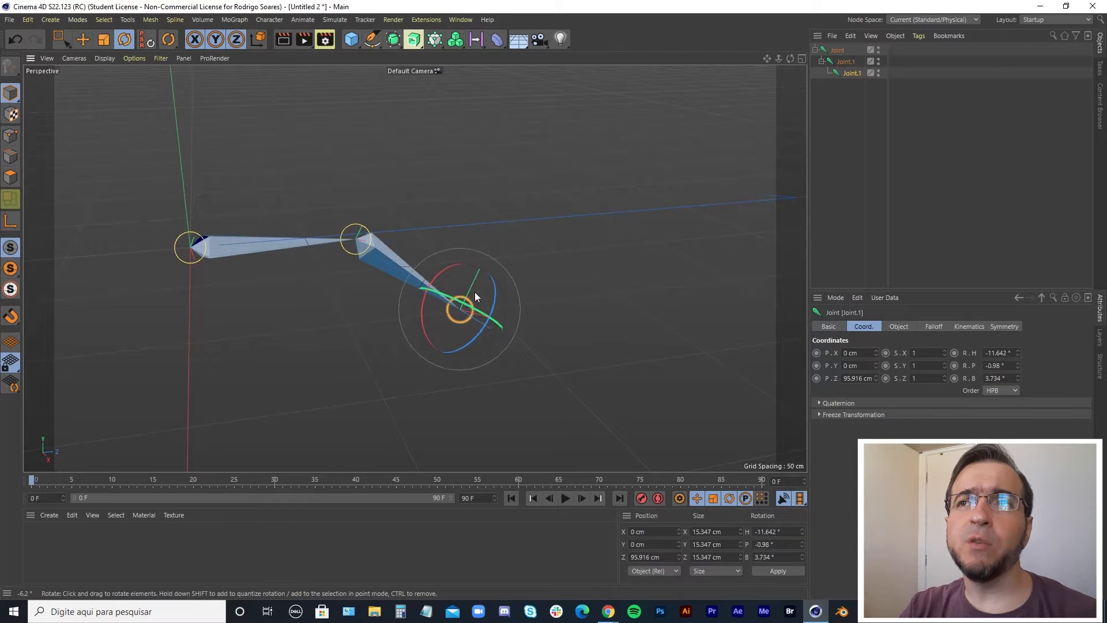
left_click_drag(475, 292, 525, 314)
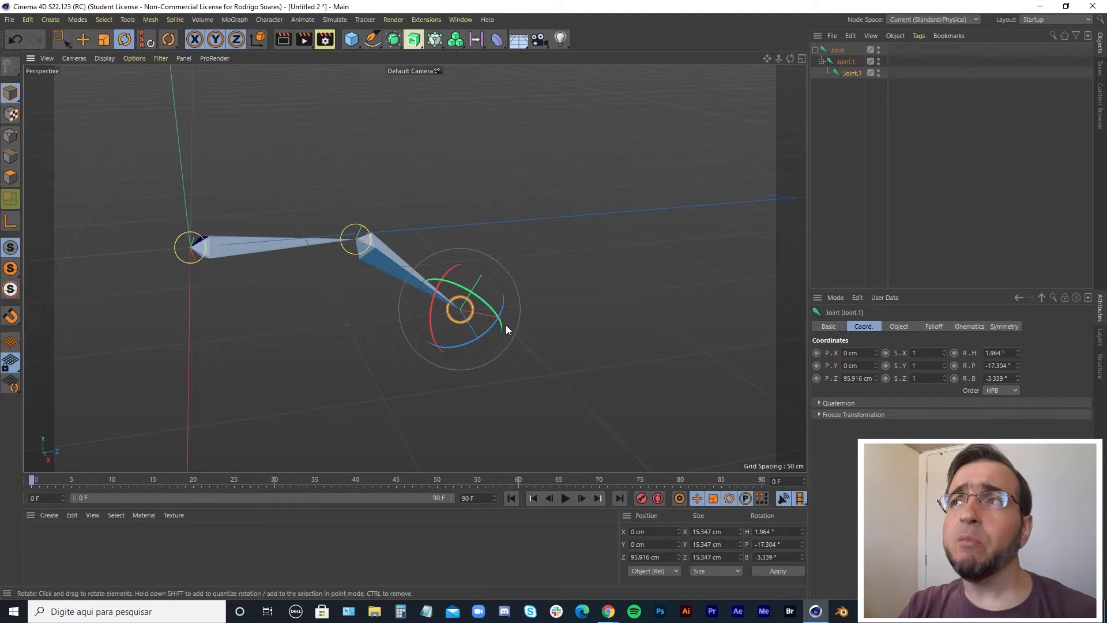
Rotate the root joint slightly, then delete the whole joint hierarchy.
left_click(840, 50)
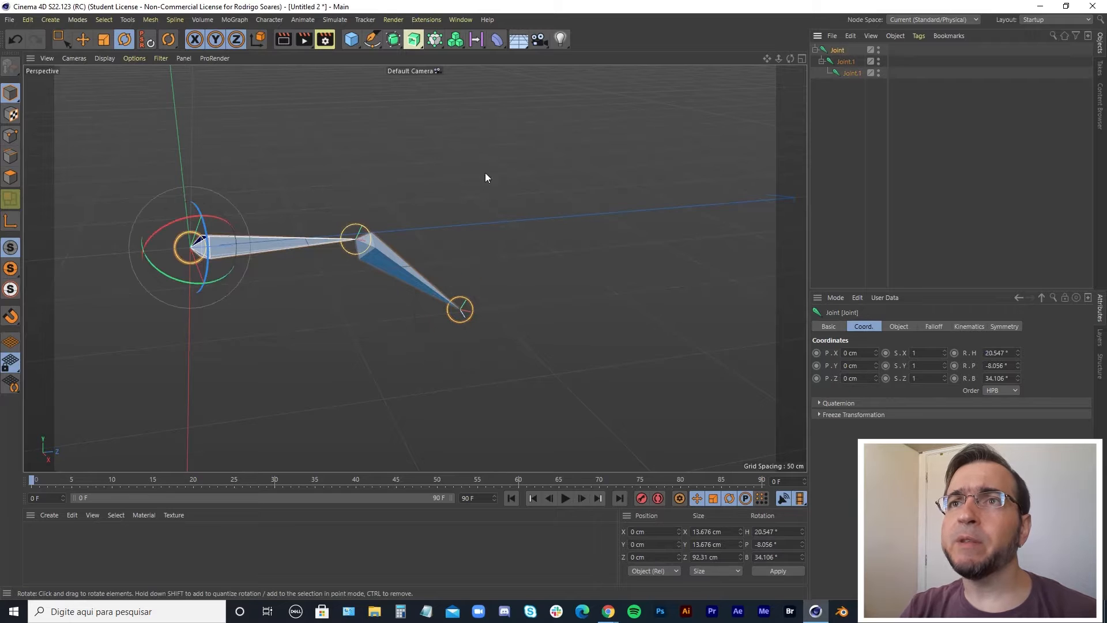
mouse_move(224, 212)
left_mouse_down()
mouse_move(194, 216)
mouse_move(217, 214)
left_mouse_up()
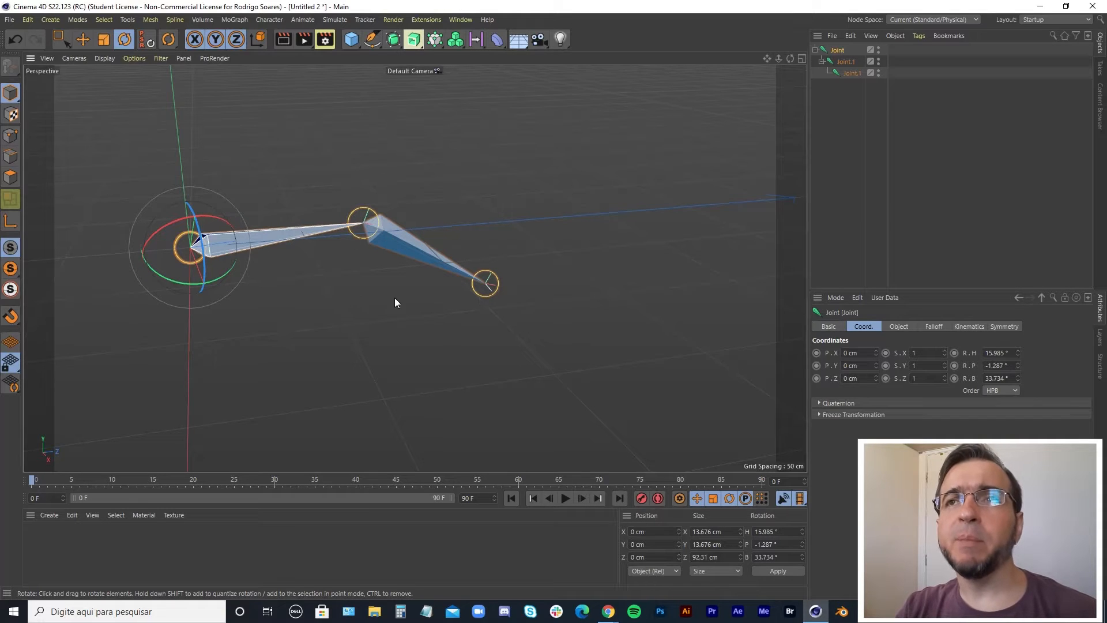
key("Delete")
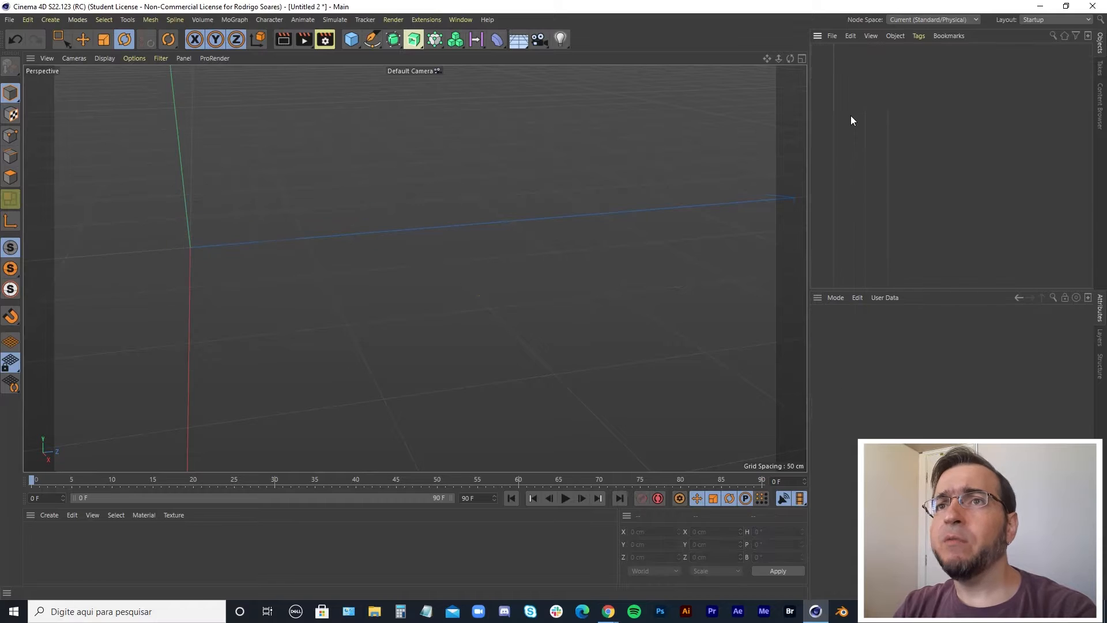
Start the Joint Tool and place the first joint at the world origin.
left_click(265, 20)
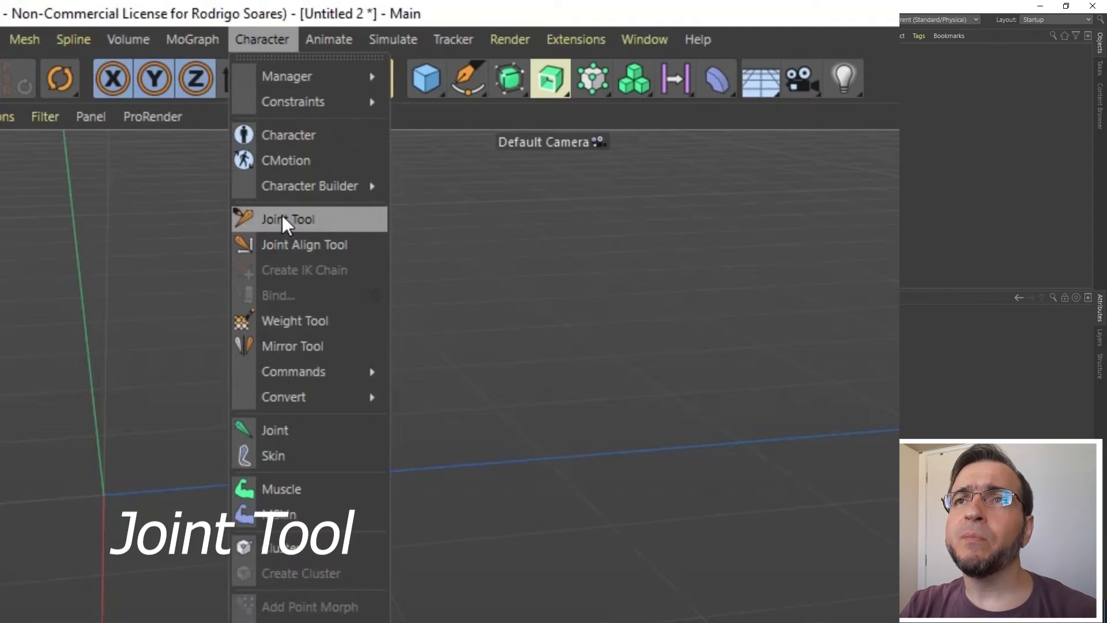
left_click(282, 216)
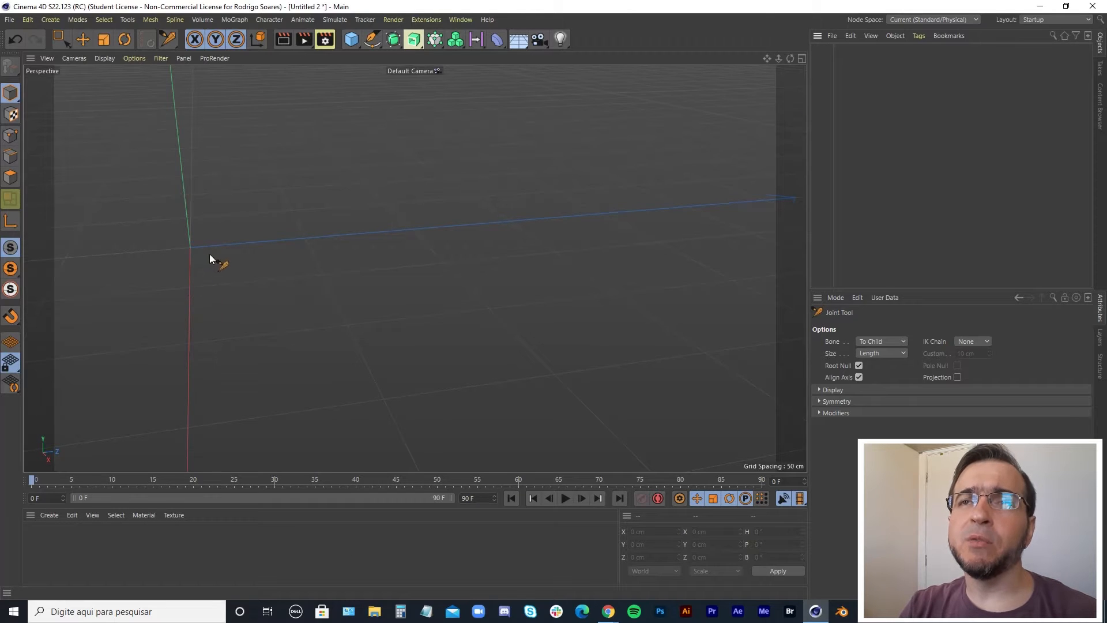
left_click_drag(246, 258, 423, 306, "alt")
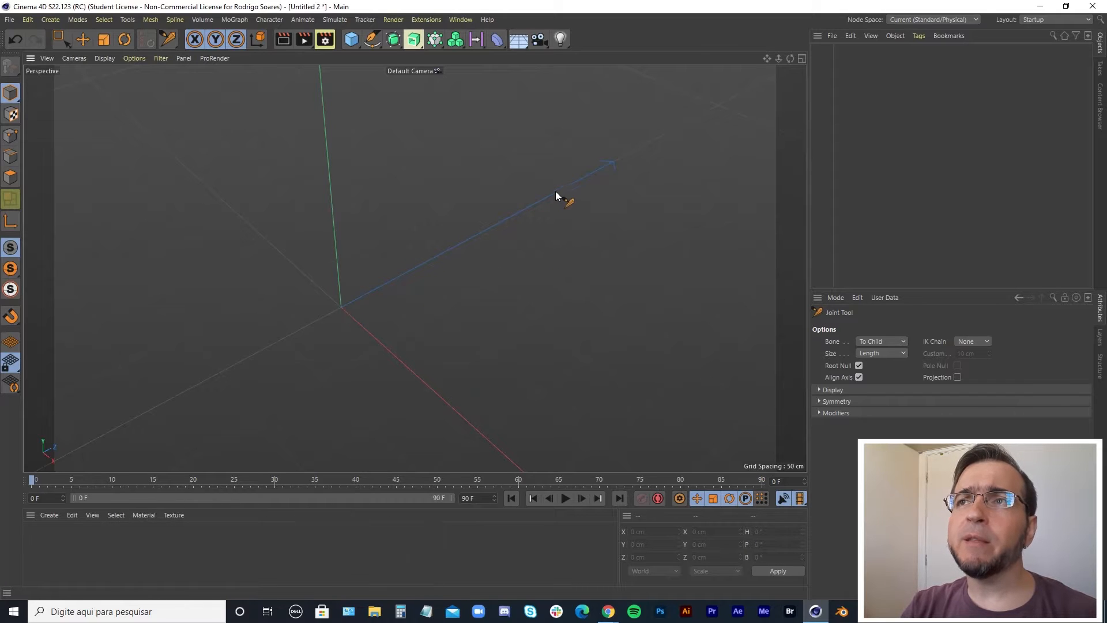
left_click(340, 308, "ctrl")
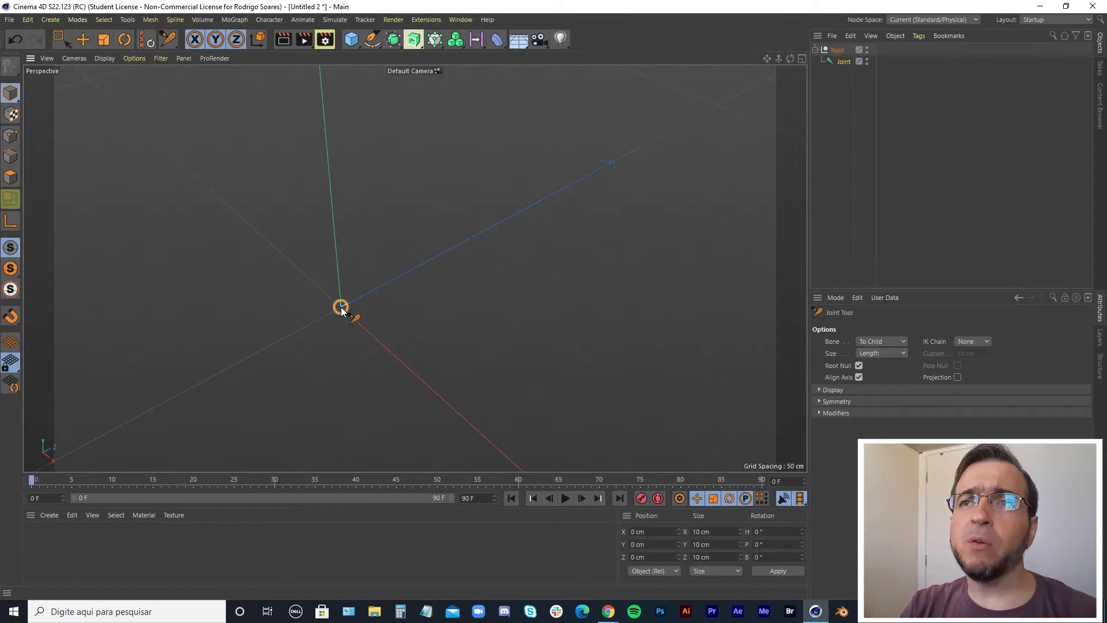
Add three more joints in a straight line rising diagonally away from the origin.
left_click(458, 250, "ctrl")
left_click(594, 168, "ctrl")
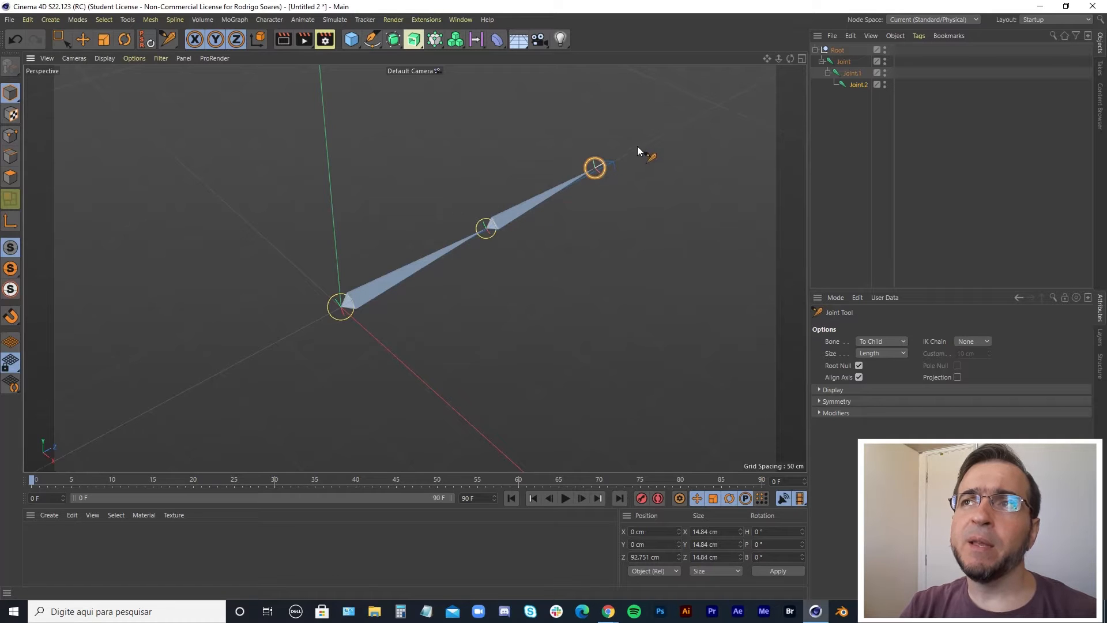
left_click(682, 126, "ctrl")
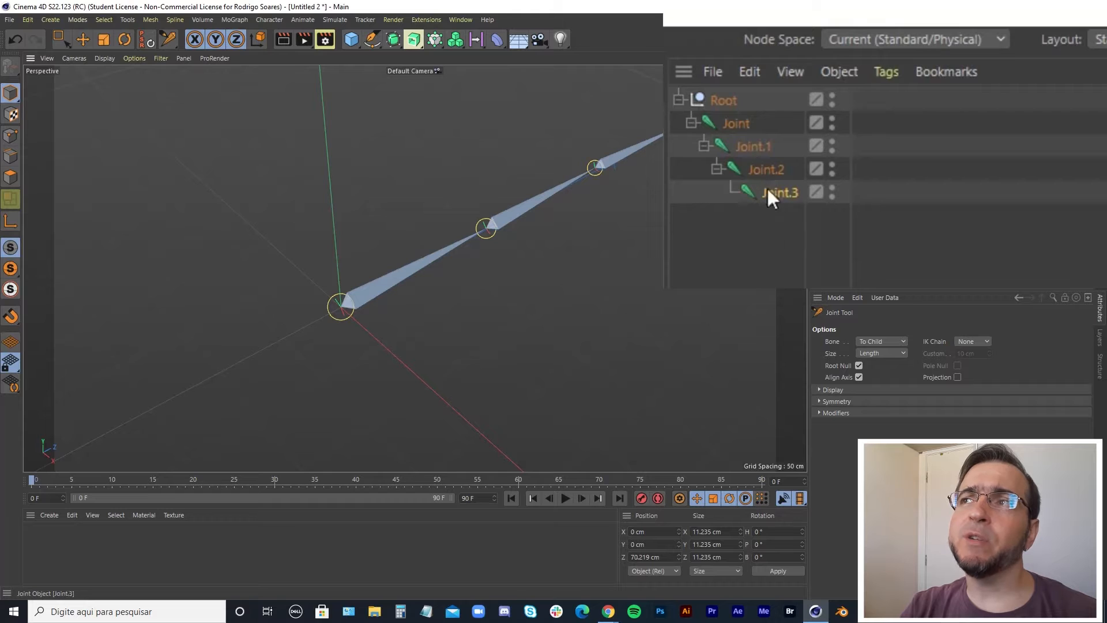
Insert an extra joint midway in three of the chain's segments.
left_click(416, 267, "shift")
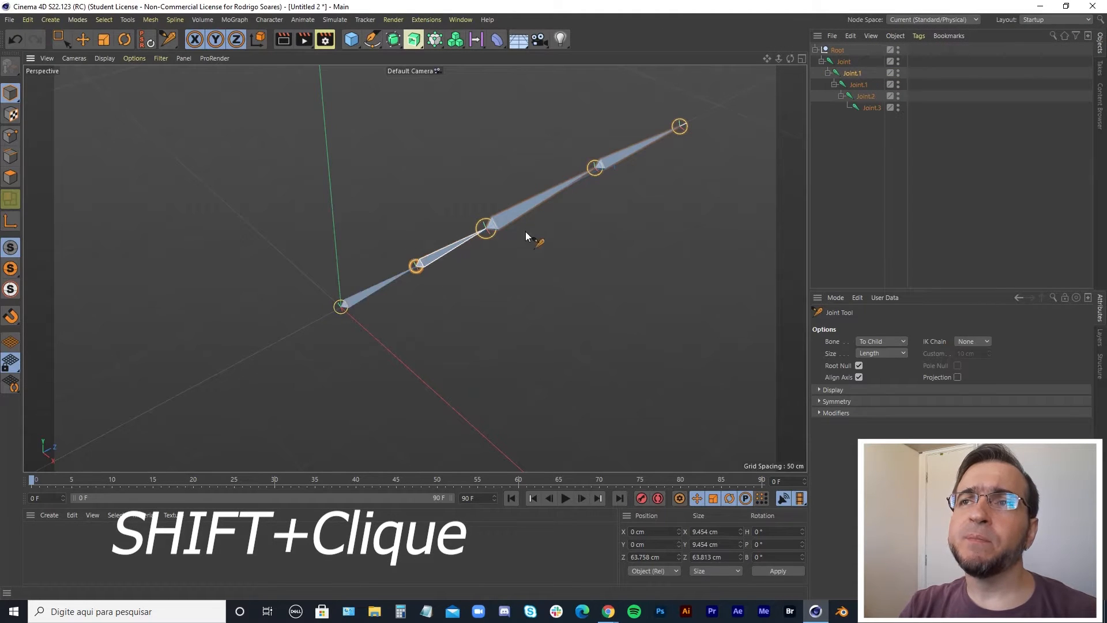
left_click(542, 198, "shift")
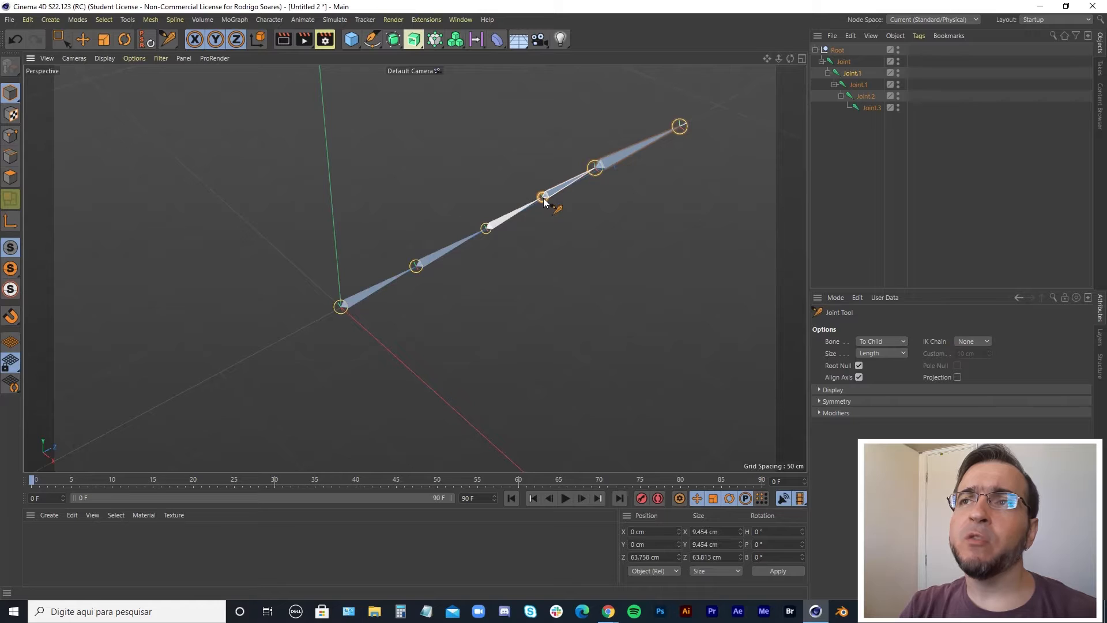
left_click(637, 147, "shift")
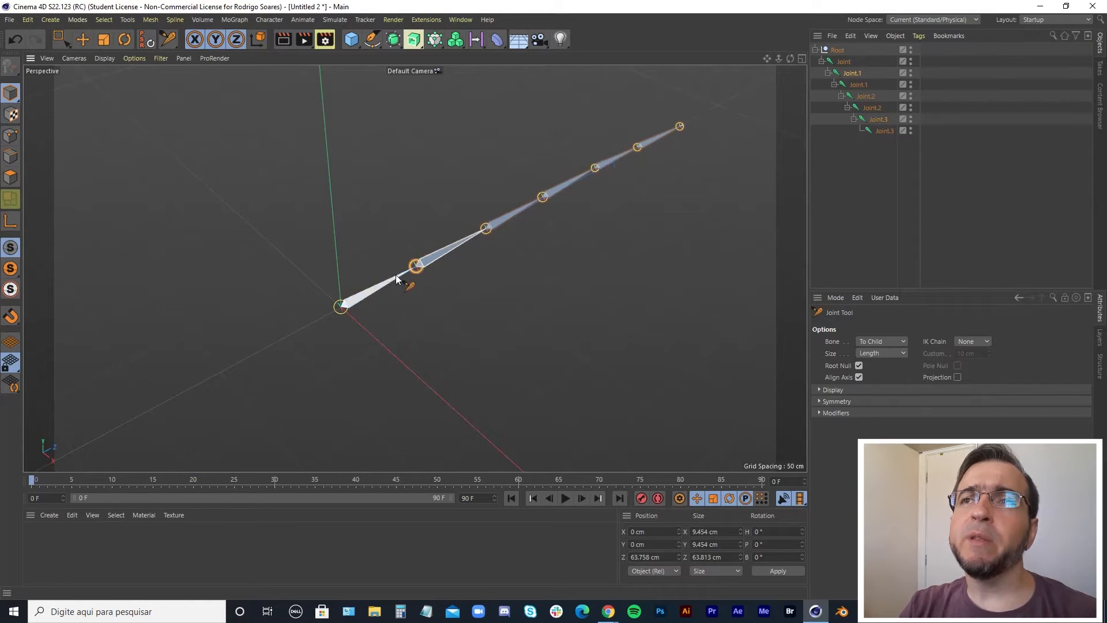
Select the chain's end joint and extend the chain with three more joints bending downward and back.
left_click(346, 311)
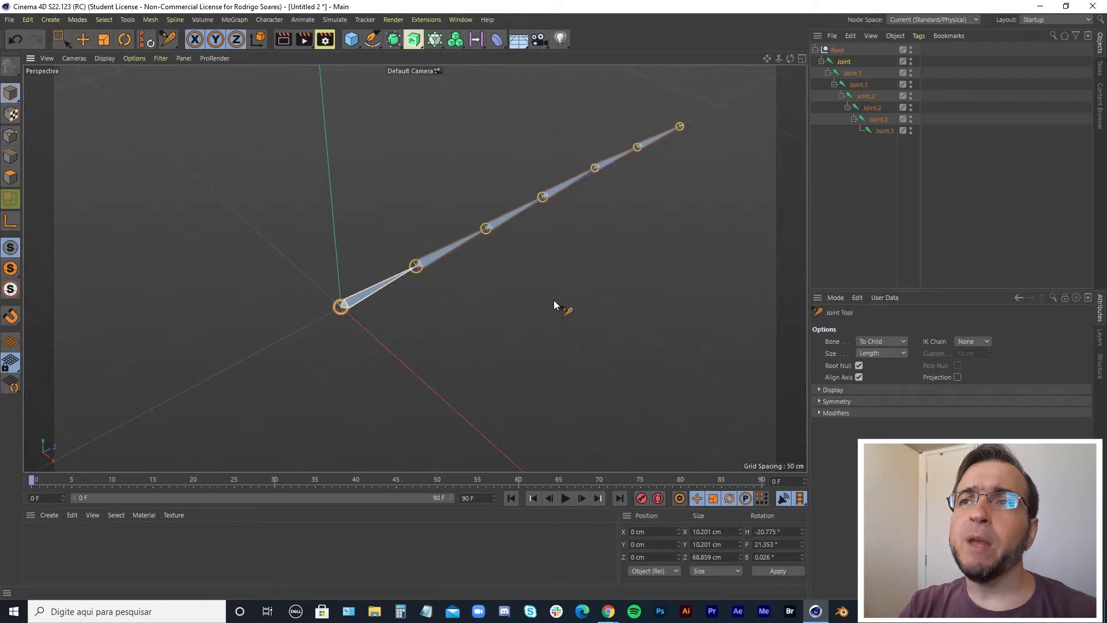
left_click(486, 229)
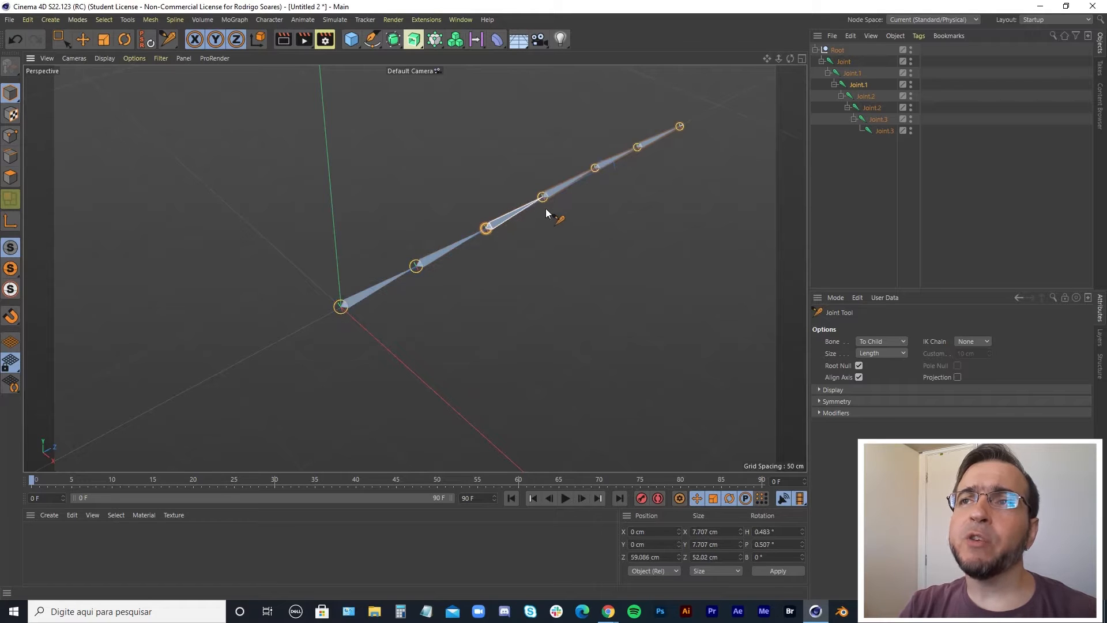
left_click(596, 167)
left_click(638, 147)
left_click(681, 126)
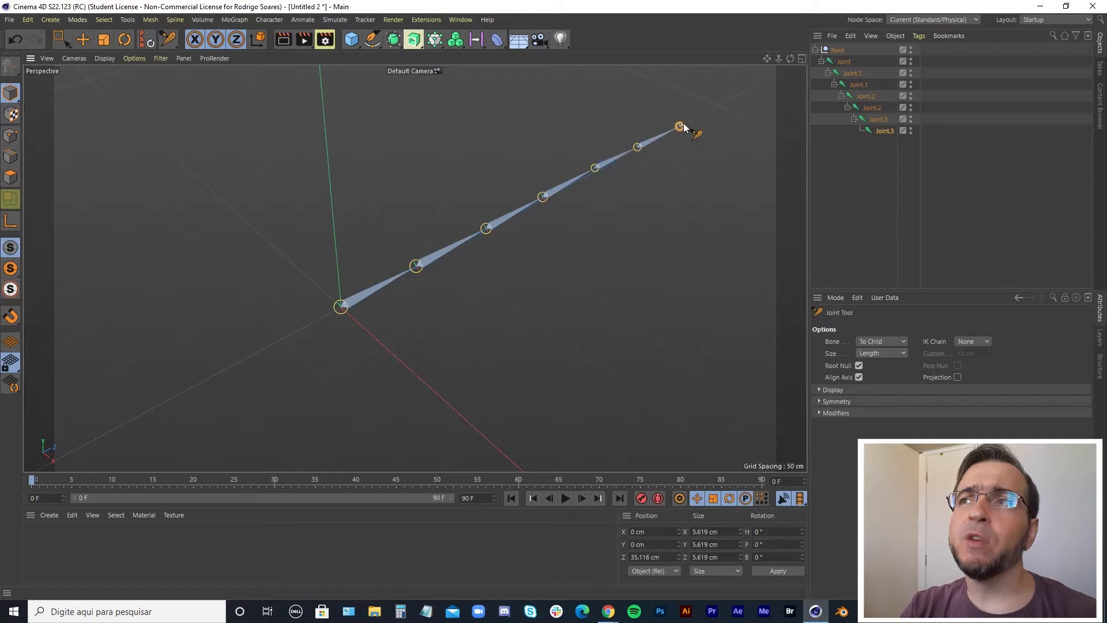
left_click(719, 237, "ctrl")
left_click(664, 325, "ctrl")
left_click(564, 354, "ctrl")
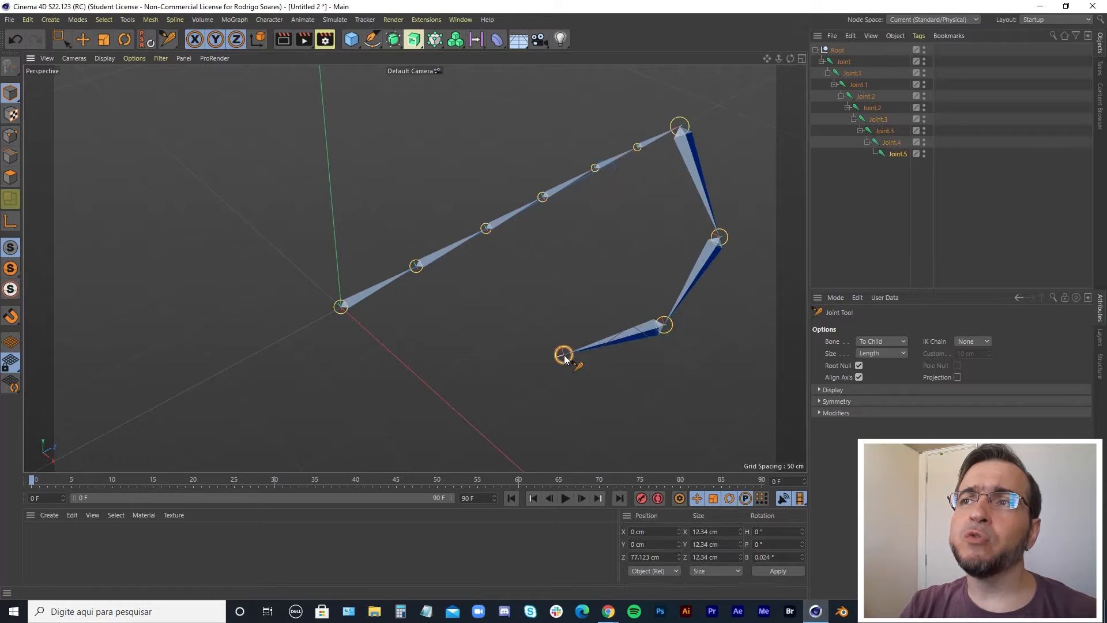
Insert an extra joint midway in each of the two newly added upper segments.
left_click(696, 275, "ctrl+shift")
left_click(698, 175, "ctrl+shift")
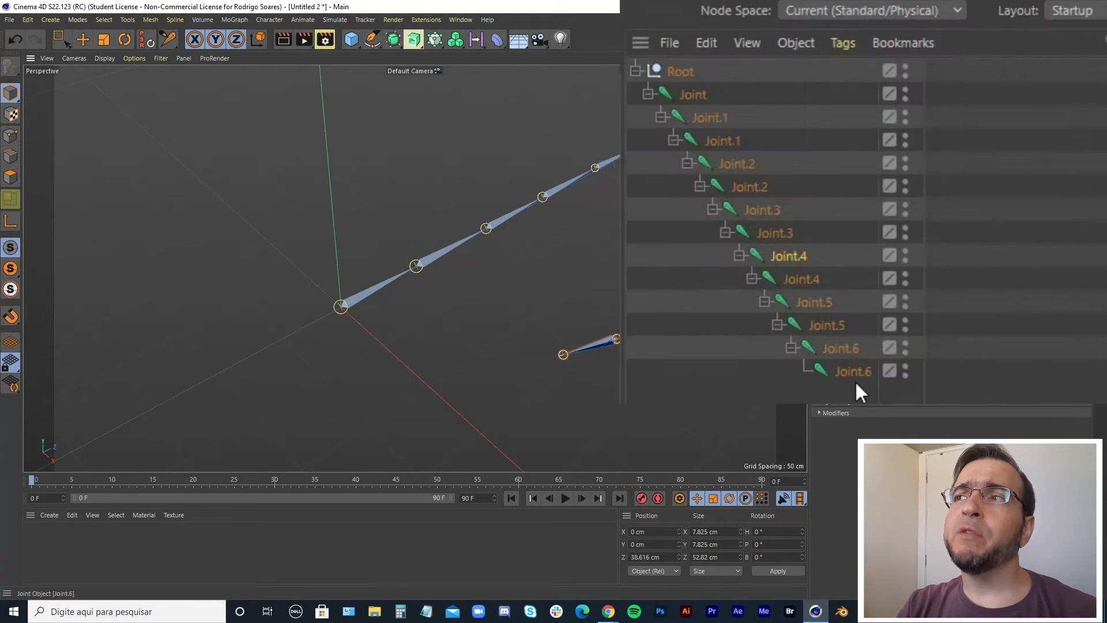
Select each joint in the hierarchy in turn, from the top joint down to the last, to examine the chain's nesting.
left_click(687, 96)
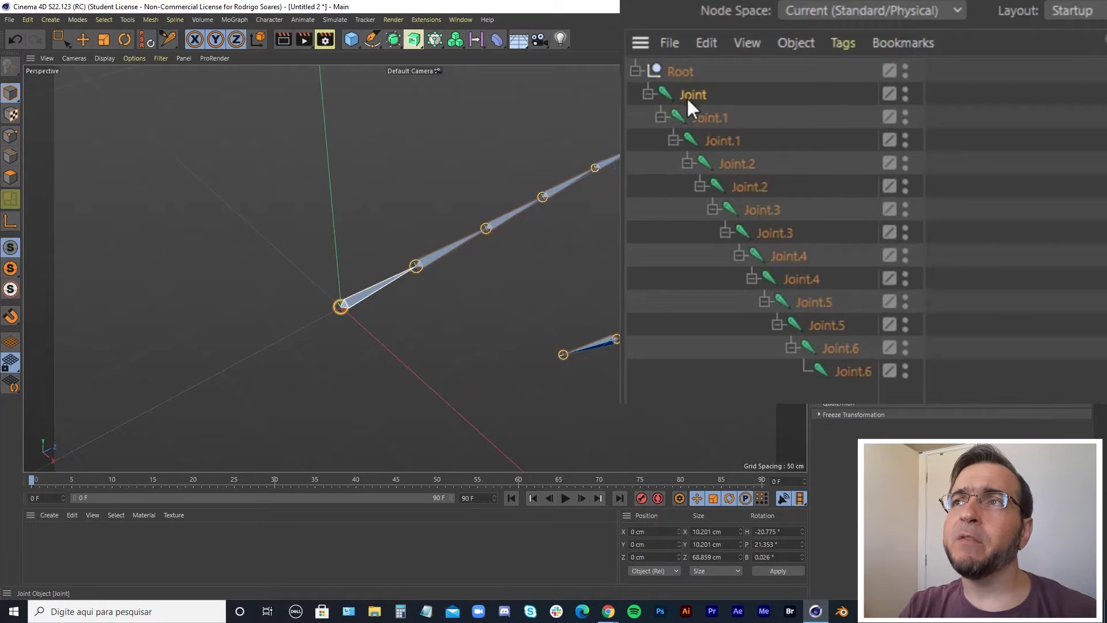
left_click(710, 118)
left_click(725, 141)
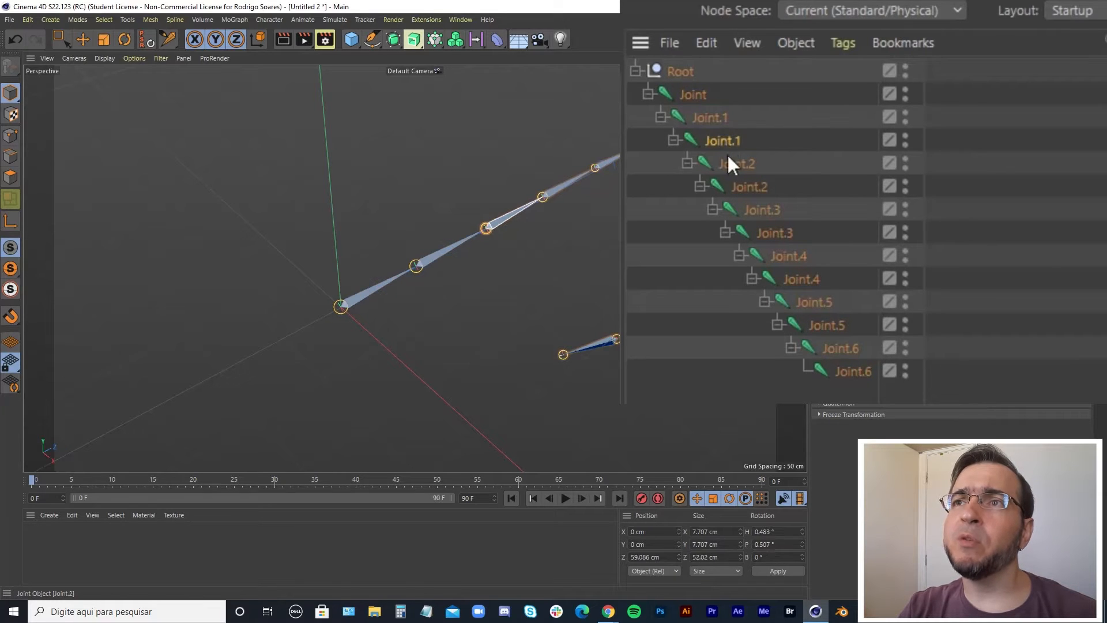
left_click(731, 164)
left_click(873, 108)
left_click(880, 120)
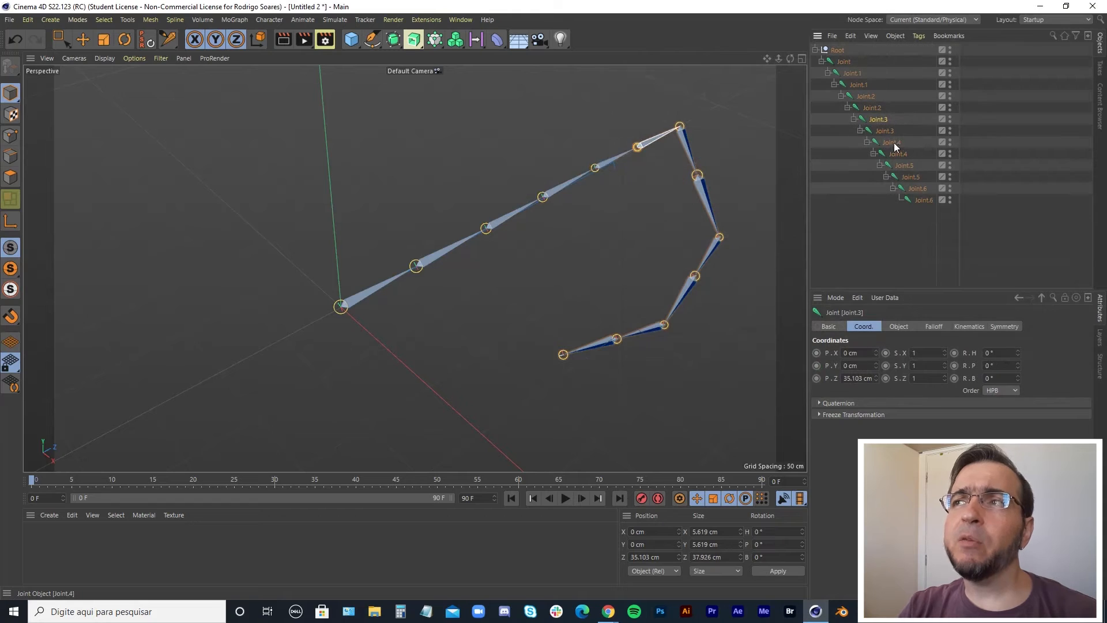
left_click(886, 132)
left_click(893, 143)
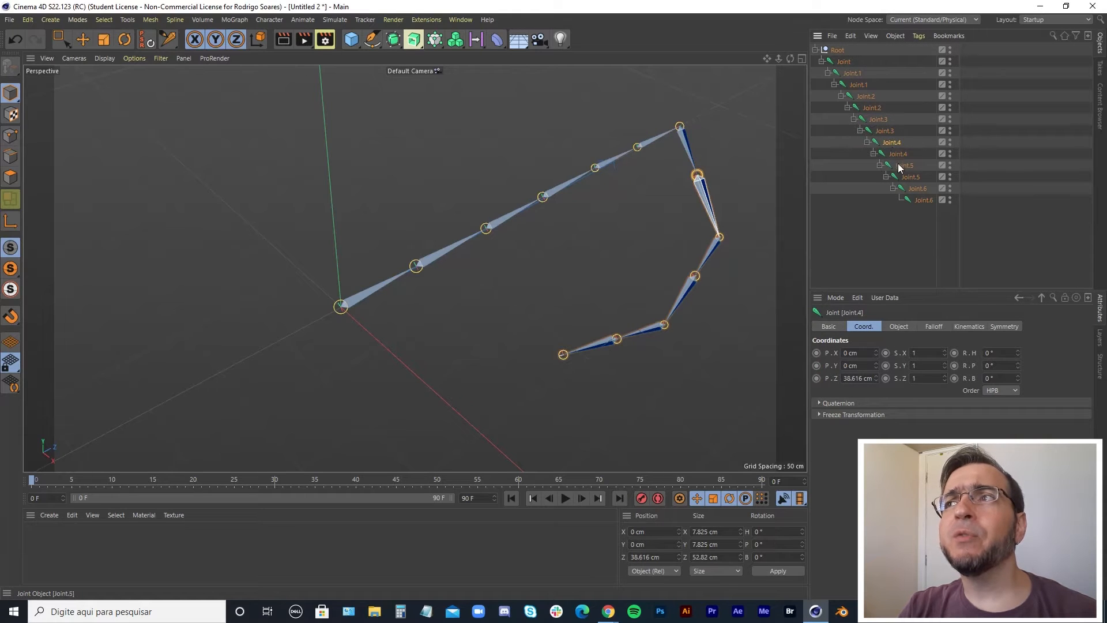
left_click(899, 155)
left_click(903, 167)
left_click(911, 179)
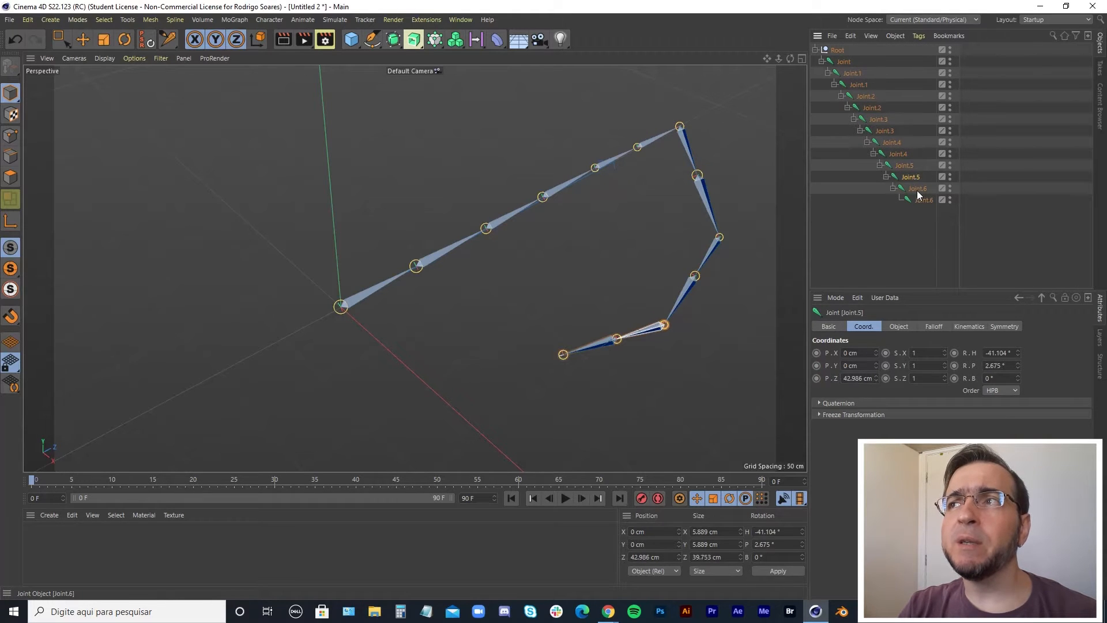
left_click(917, 191)
left_click(923, 201)
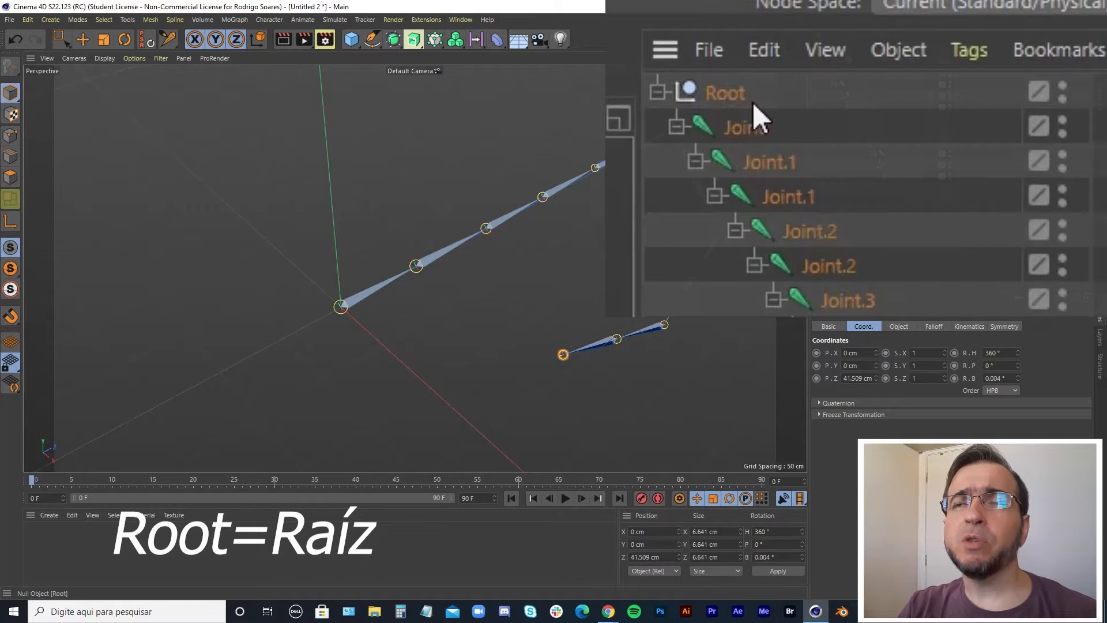
Select the Root null and rotate the whole joint chain with the Rotate tool.
left_click(838, 51)
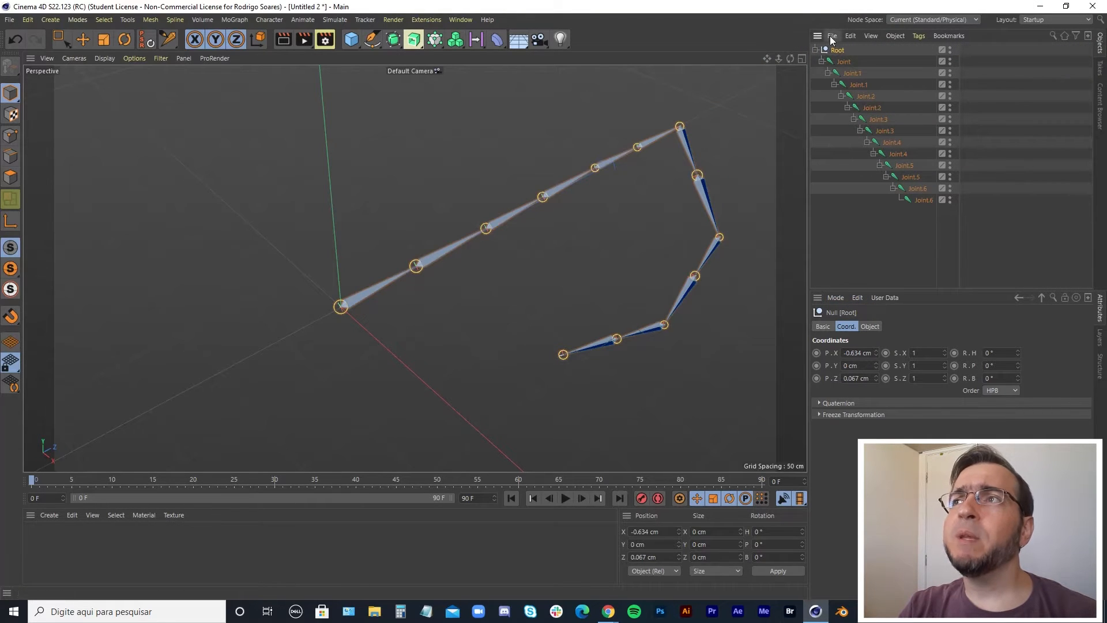
left_click(124, 39)
left_click_drag(354, 265, 459, 311)
Rotate the second and fourth joints so the upper part of the chain bends upward into an arch.
left_click(486, 303)
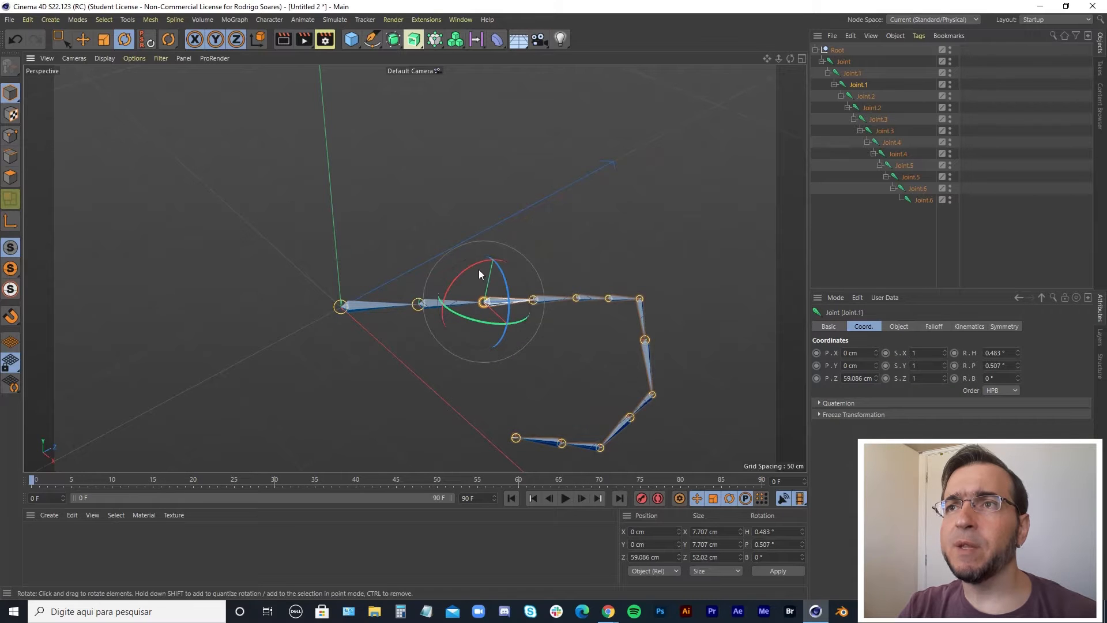
left_click_drag(478, 269, 443, 332)
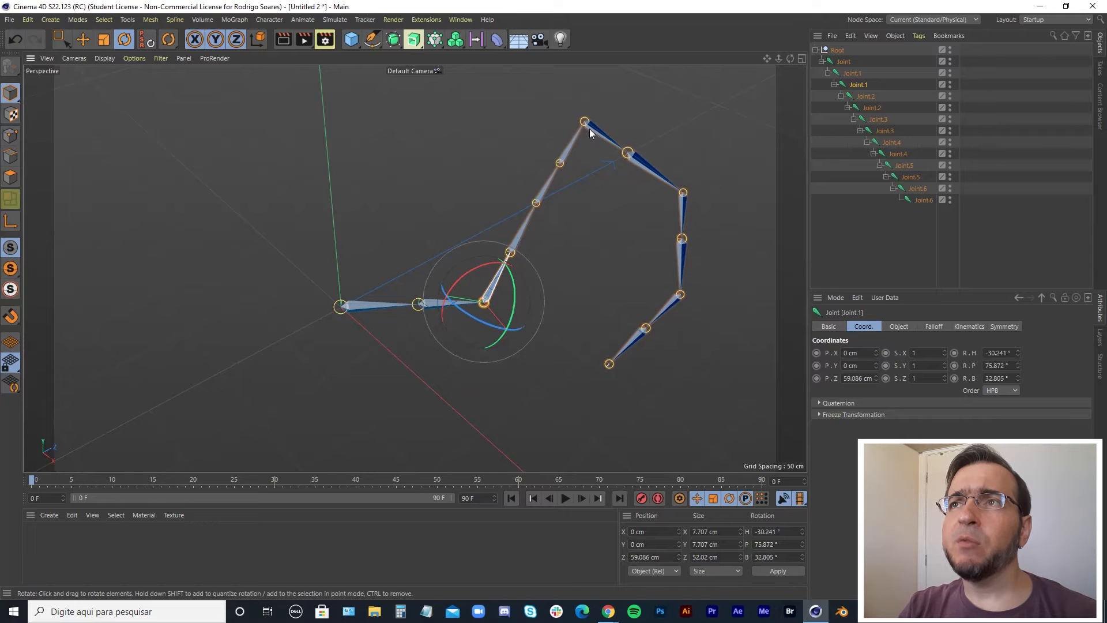
left_click(559, 161)
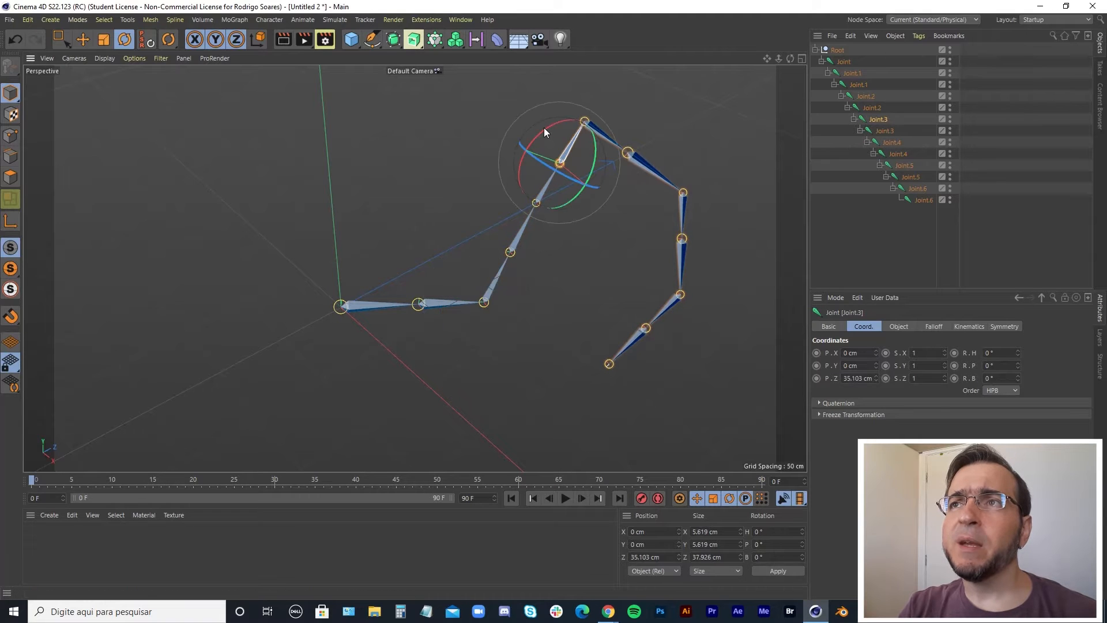
left_click_drag(545, 127, 589, 136)
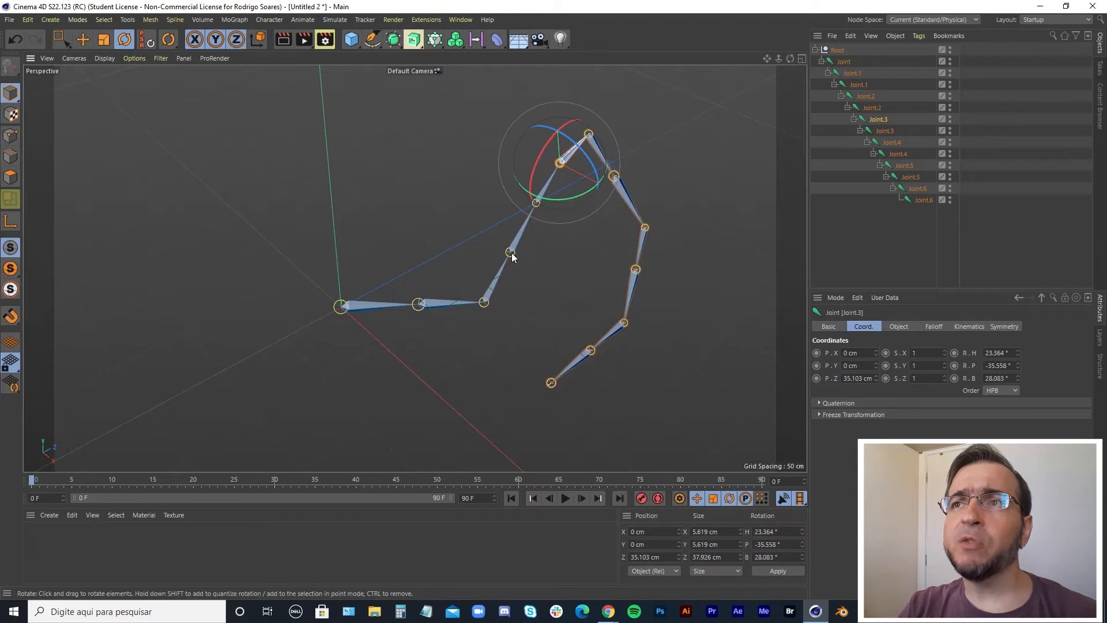
Rotate further joints along the chain, including the last ones, to curl the chain's lower end.
left_click(511, 252)
left_click_drag(517, 220, 573, 263)
left_click(621, 202)
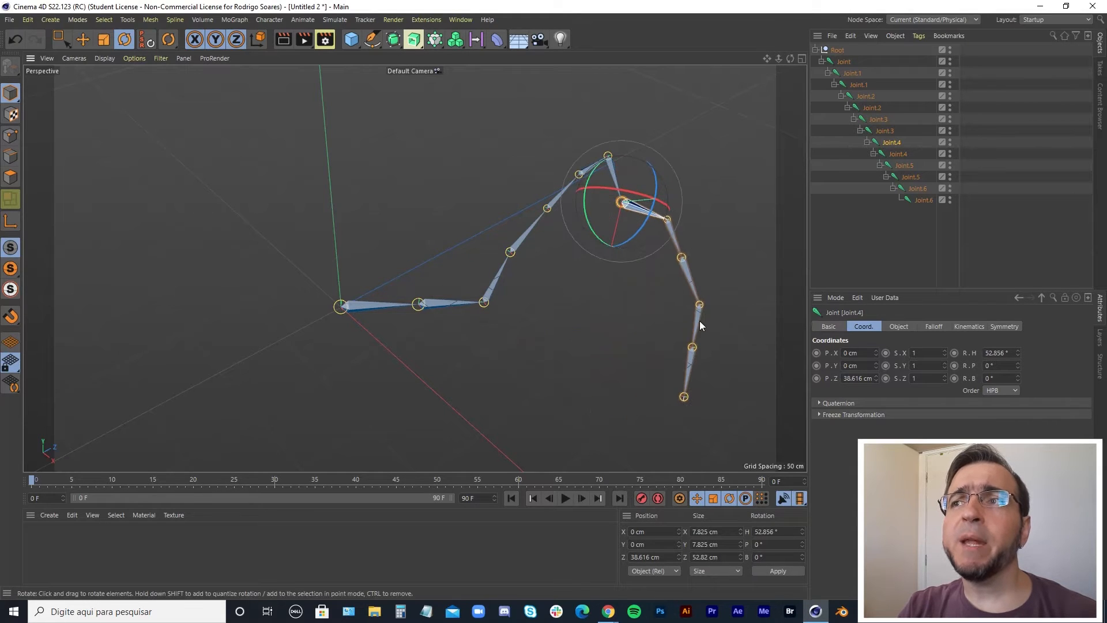
left_click(700, 306)
left_click_drag(676, 268, 705, 226)
left_click(668, 320)
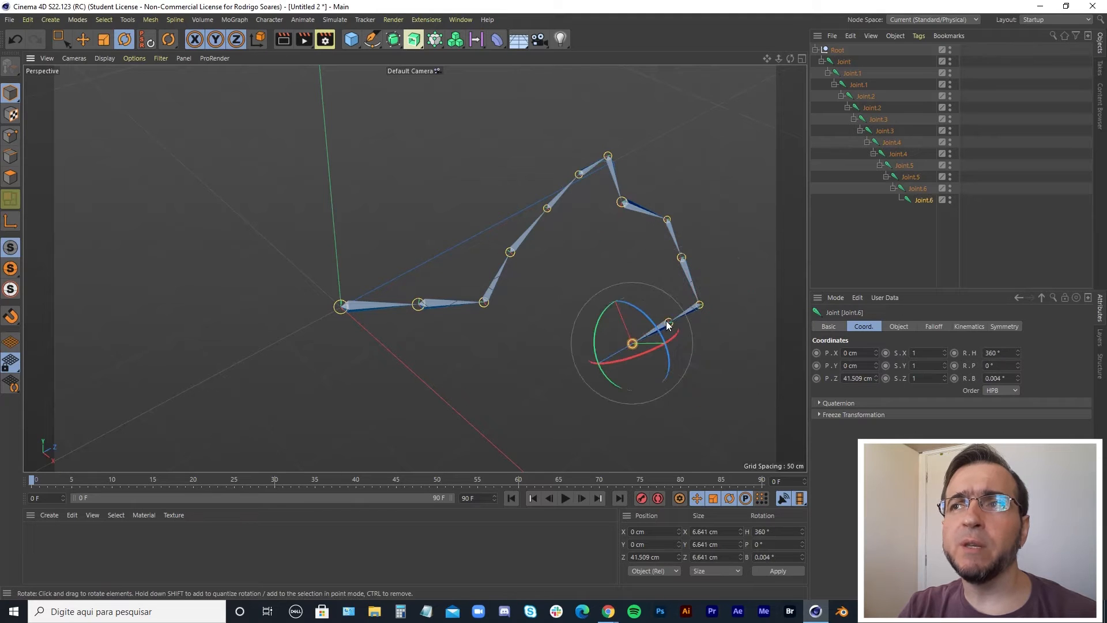
left_click_drag(632, 314, 637, 275)
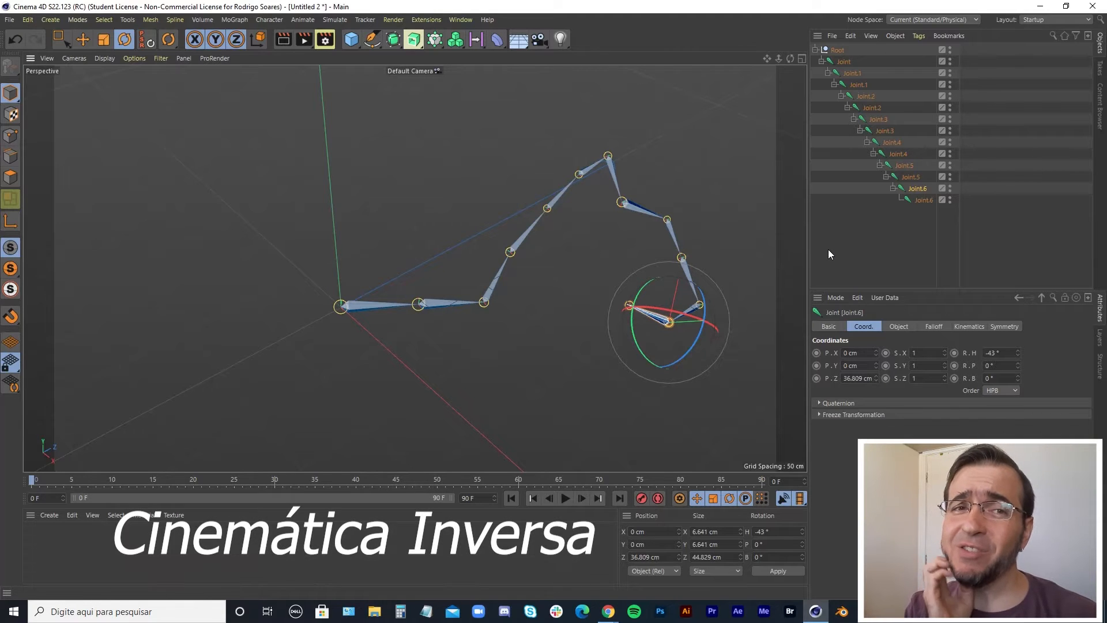
Delete the posed chain and draw a new straight four-joint chain rising diagonally from the origin with the Joint Tool.
left_click(838, 51)
key("Delete")
left_click(270, 20)
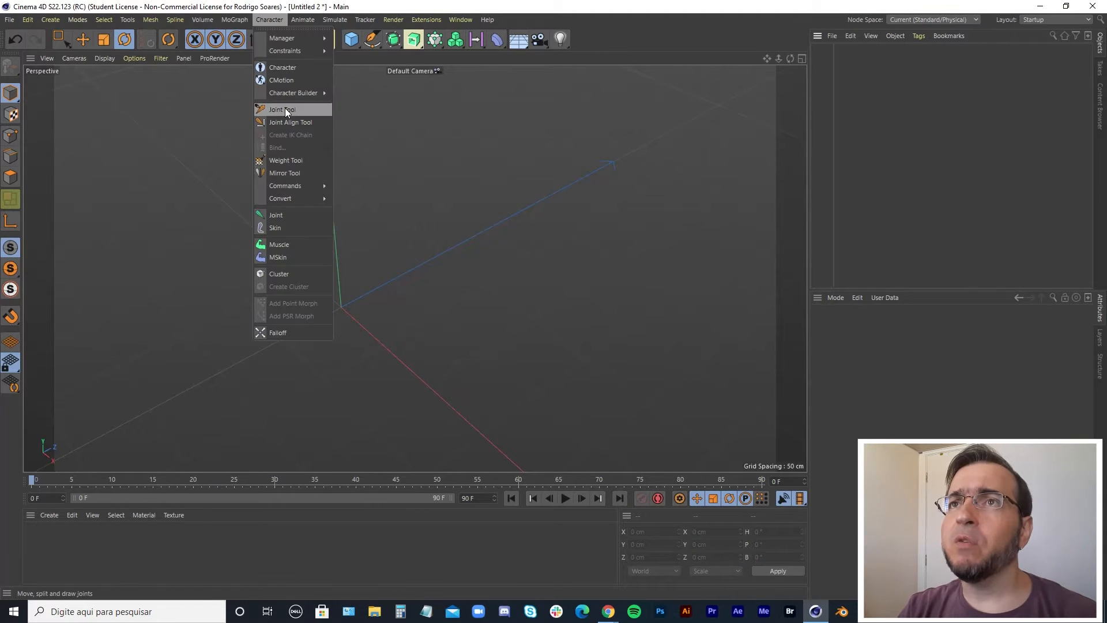
left_click(280, 109)
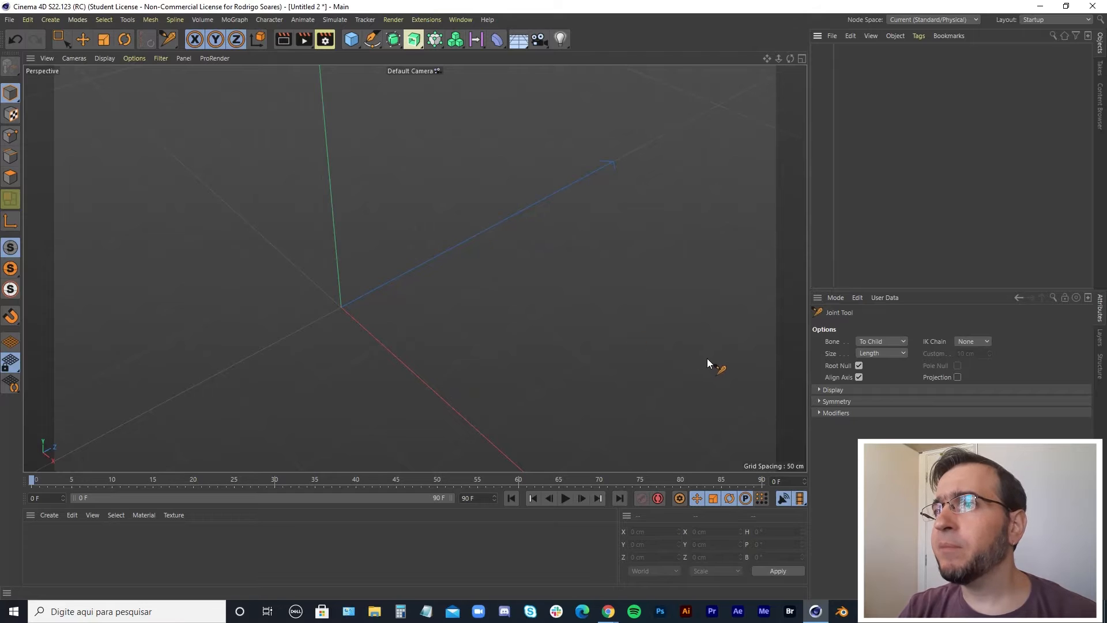
left_click(341, 307, "ctrl")
left_click(436, 256, "ctrl")
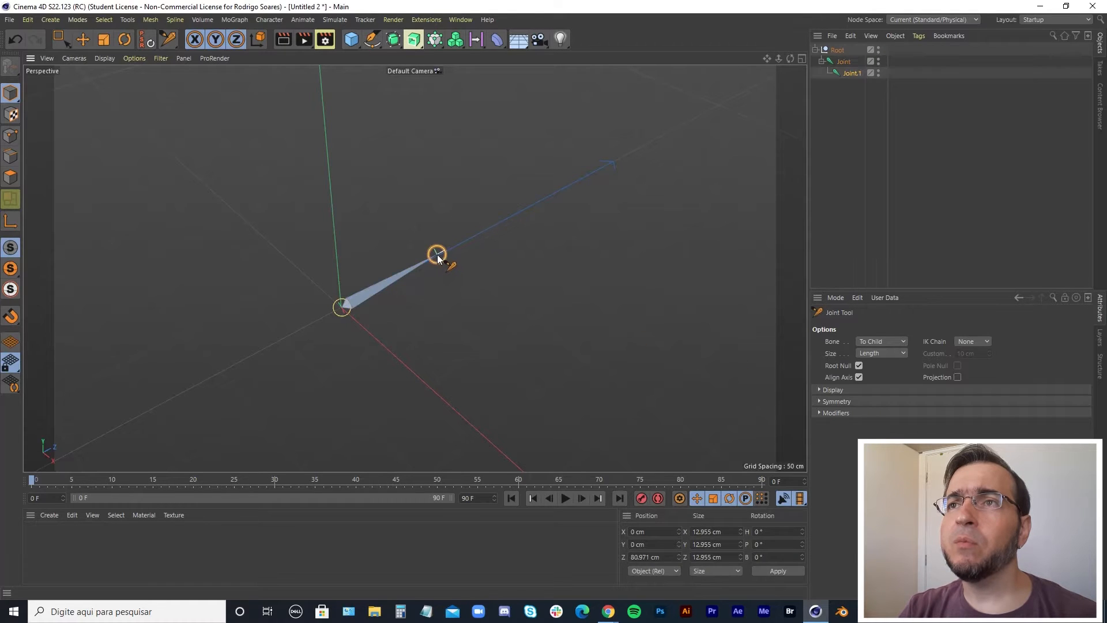
left_click(527, 208, "ctrl")
left_click(600, 169, "ctrl")
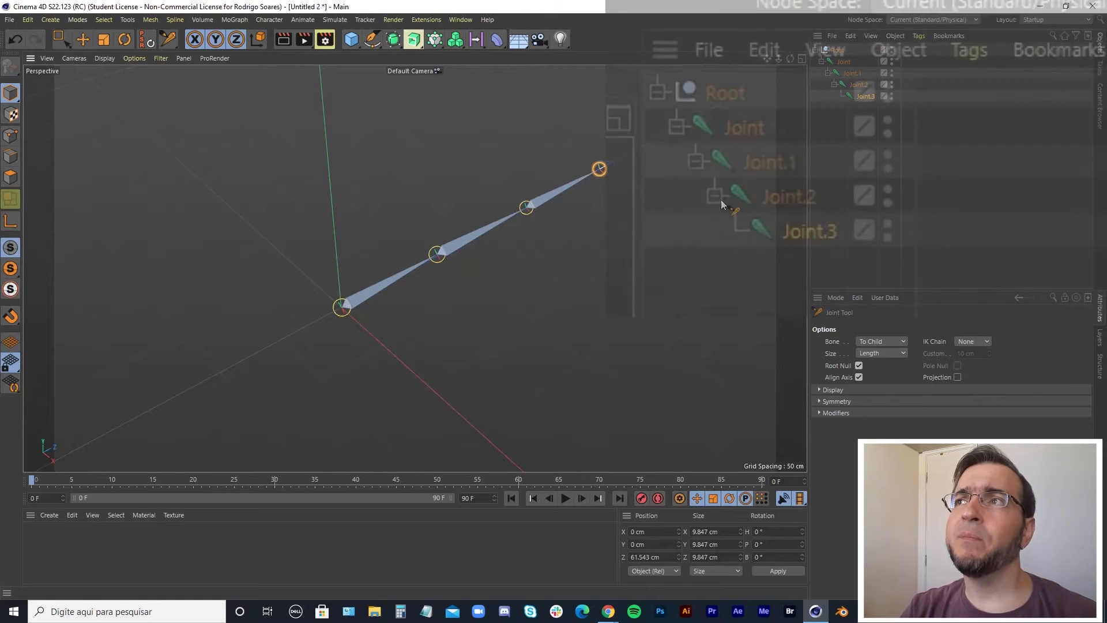
Select the chain's end joint and create an IK chain for it.
left_click(735, 95)
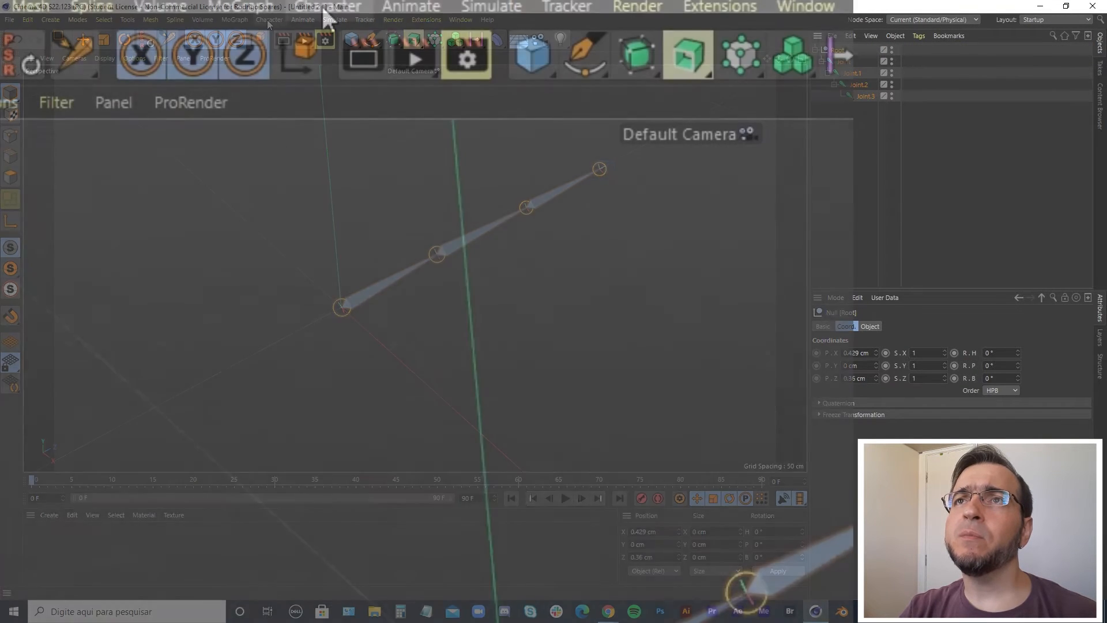
left_click(268, 20)
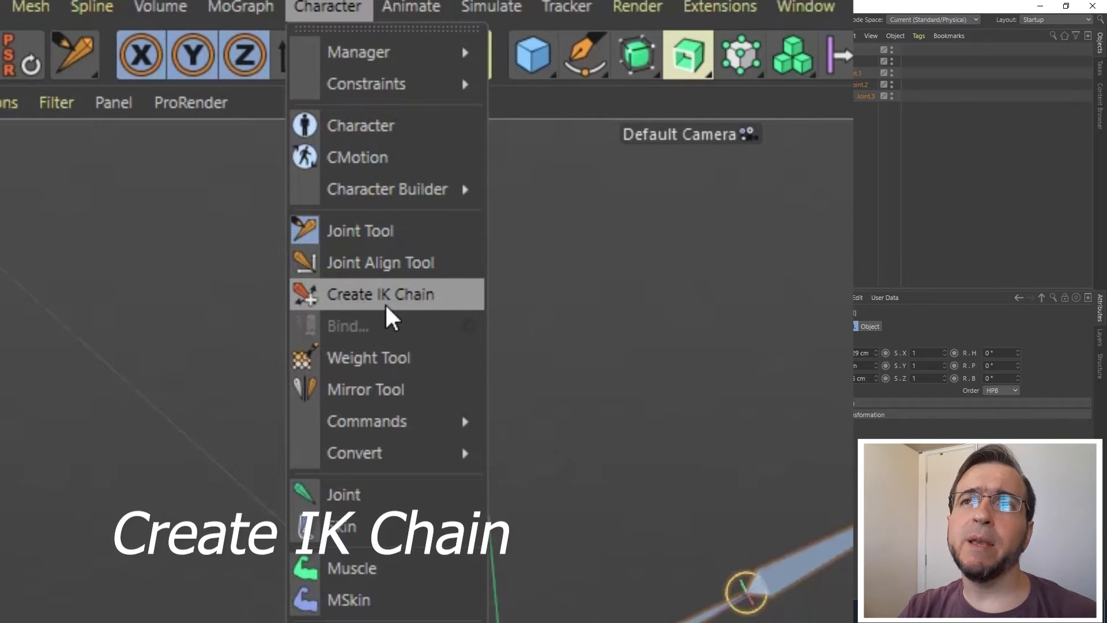
left_click(424, 305)
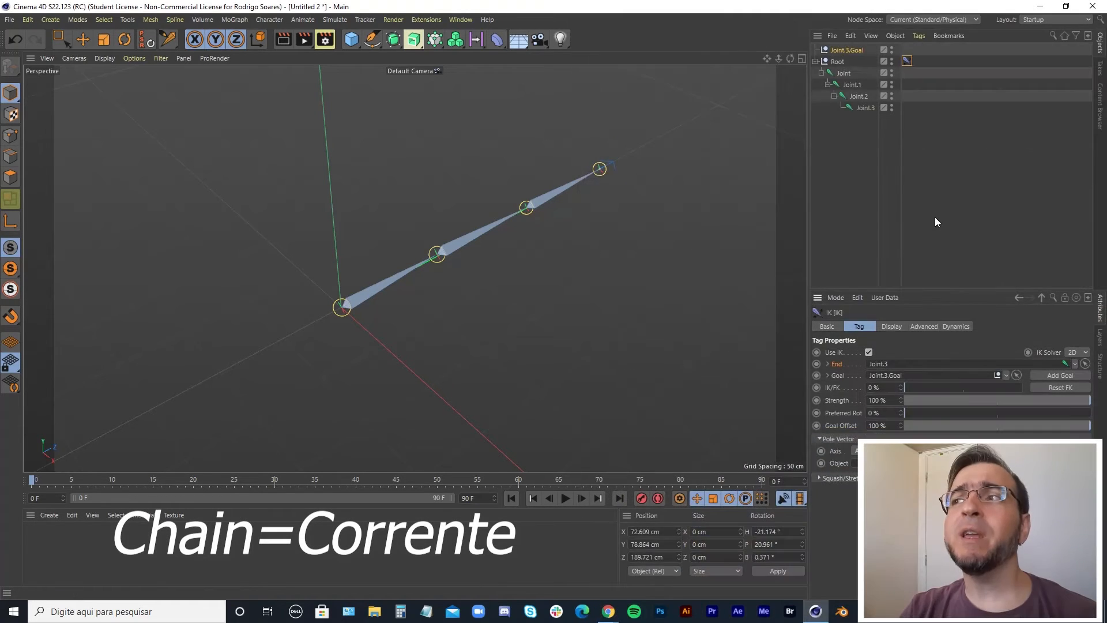
Select the IK goal null and move it around the viewport to bend the chain through the IK.
left_click(847, 51)
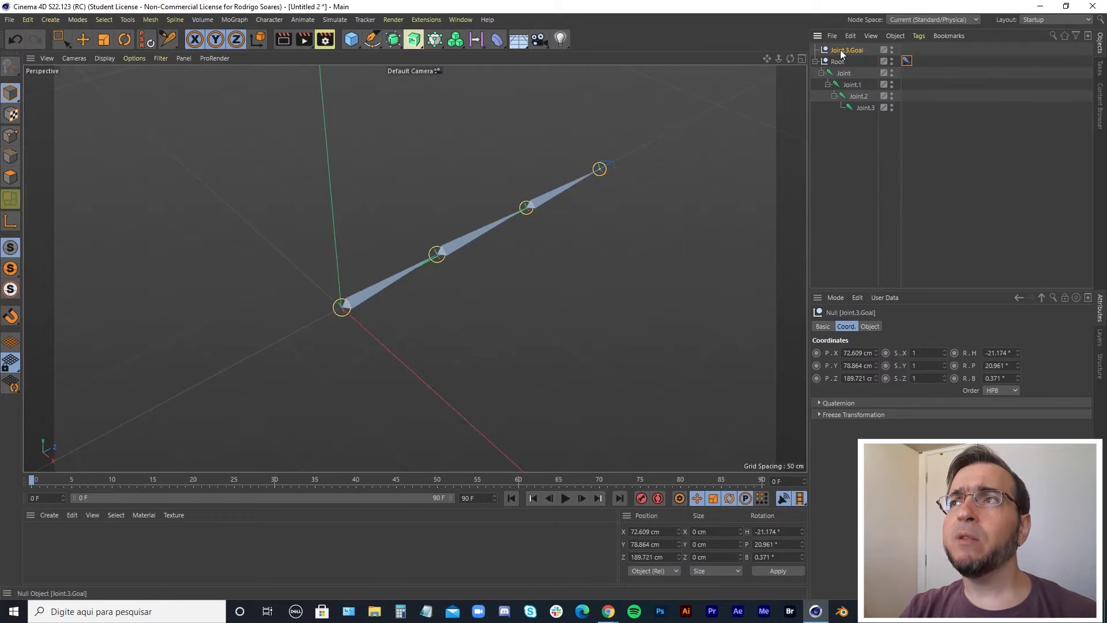
left_click_drag(847, 50, 299, 124)
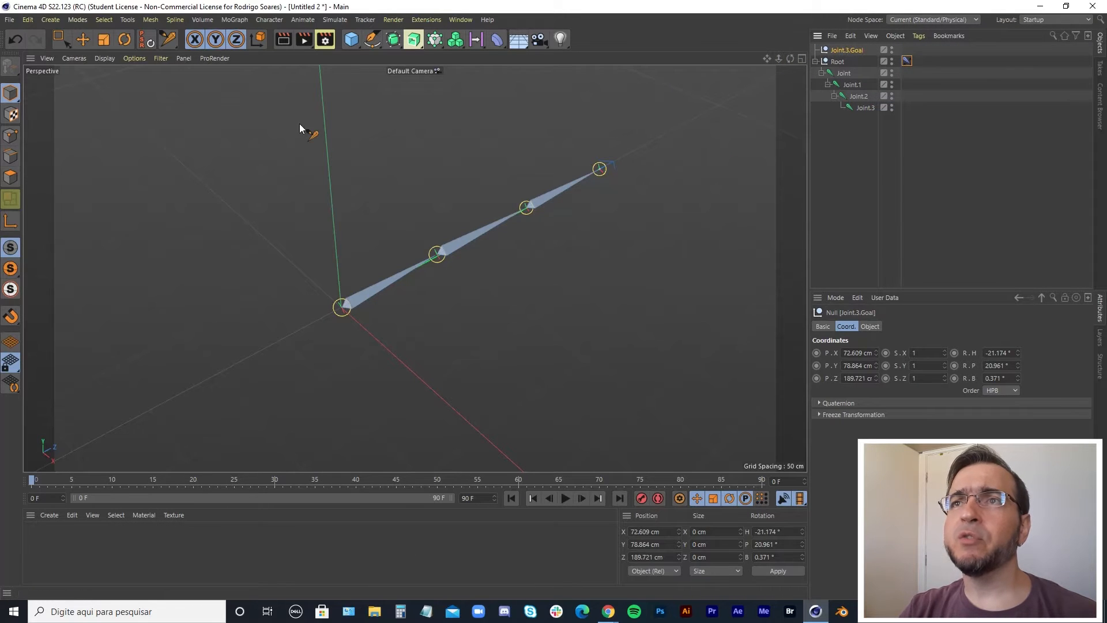
left_click(82, 38)
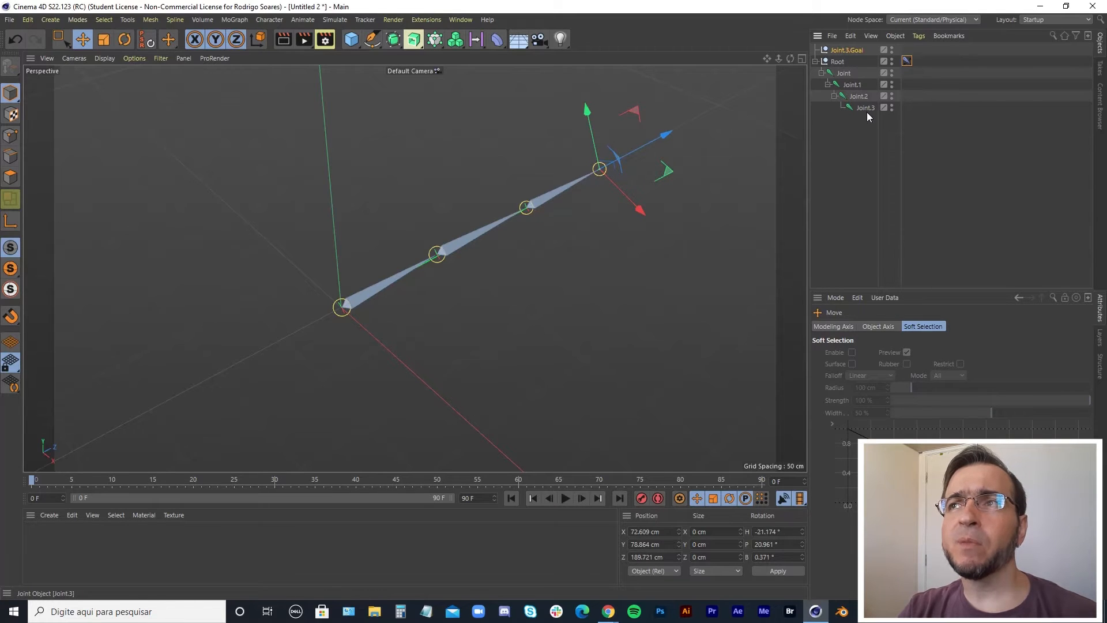
left_click_drag(661, 134, 583, 195)
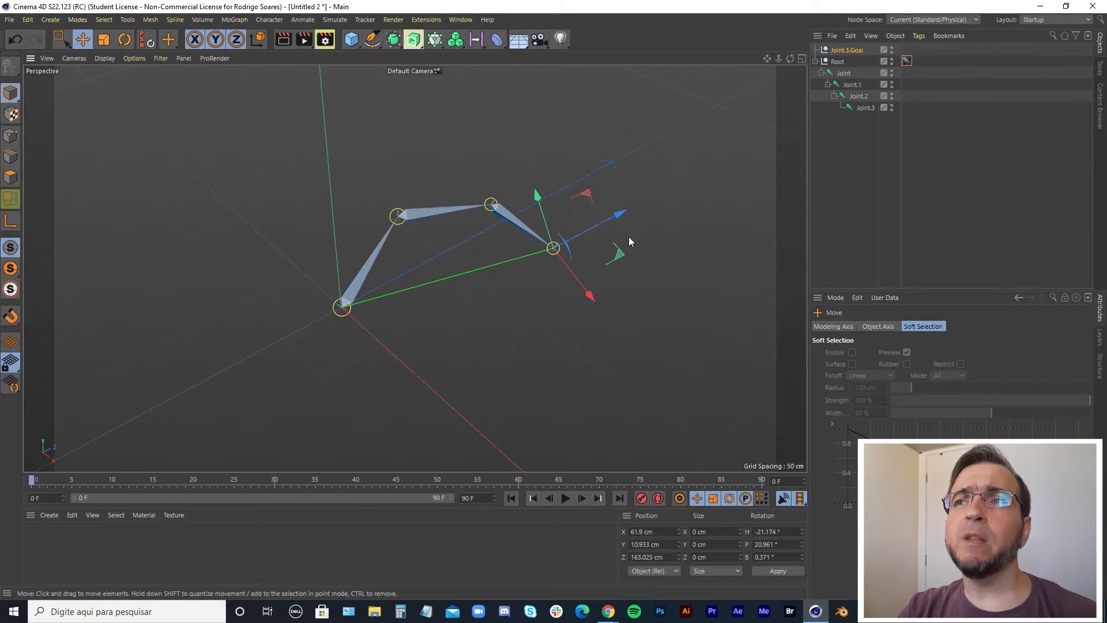
left_click_drag(588, 195, 500, 64)
left_click_drag(551, 298, 475, 101)
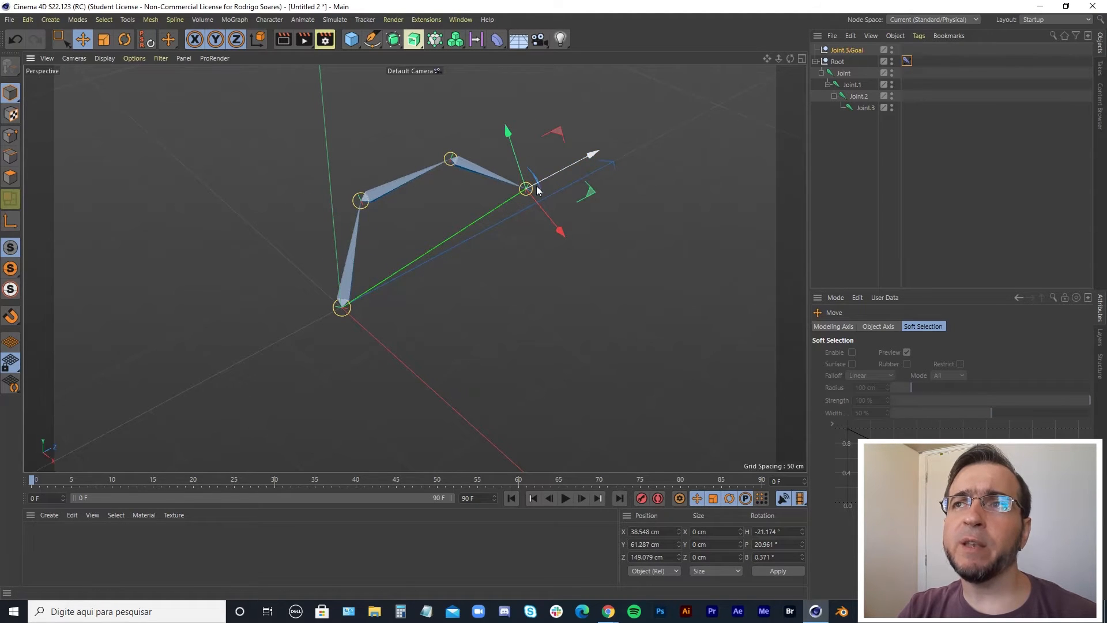
left_click_drag(559, 132, 576, 108)
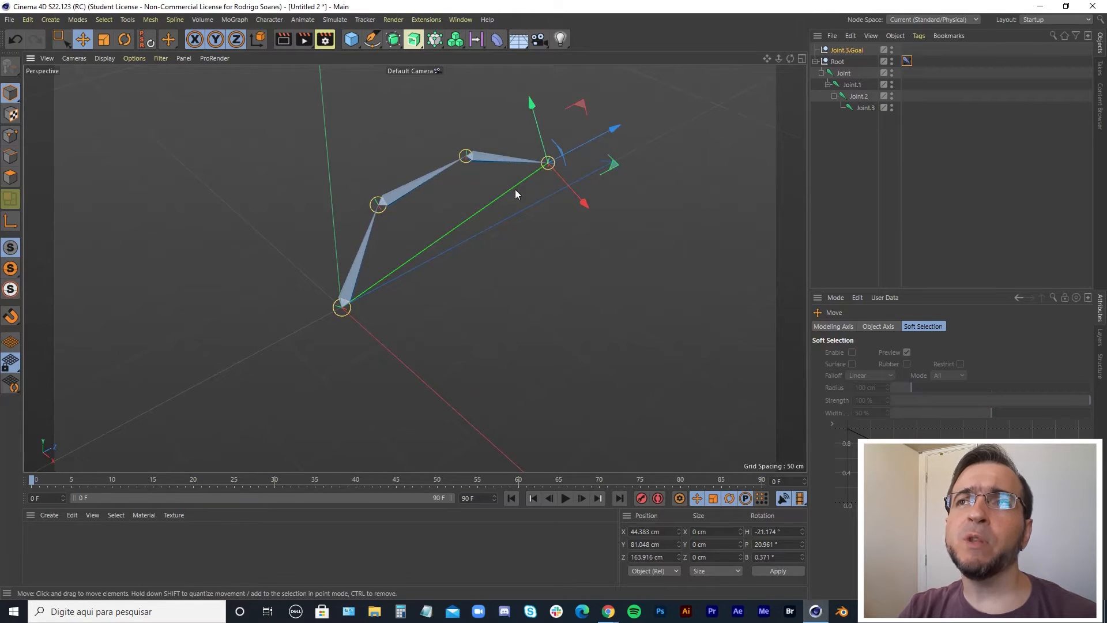
left_click_drag(593, 105, 555, 171)
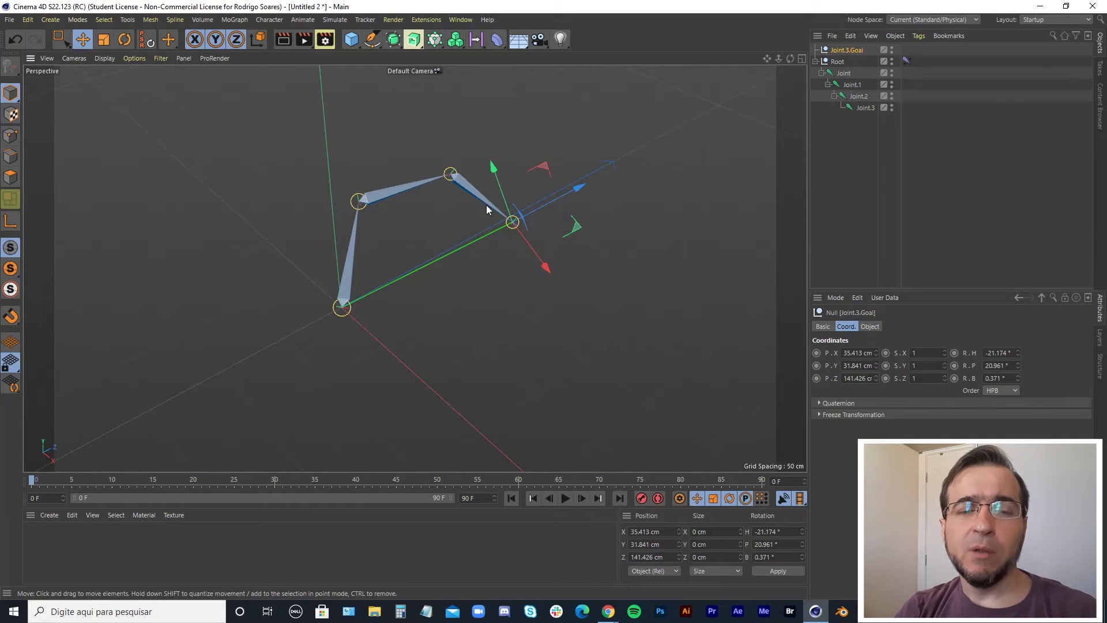
left_click_drag(542, 168, 635, 118)
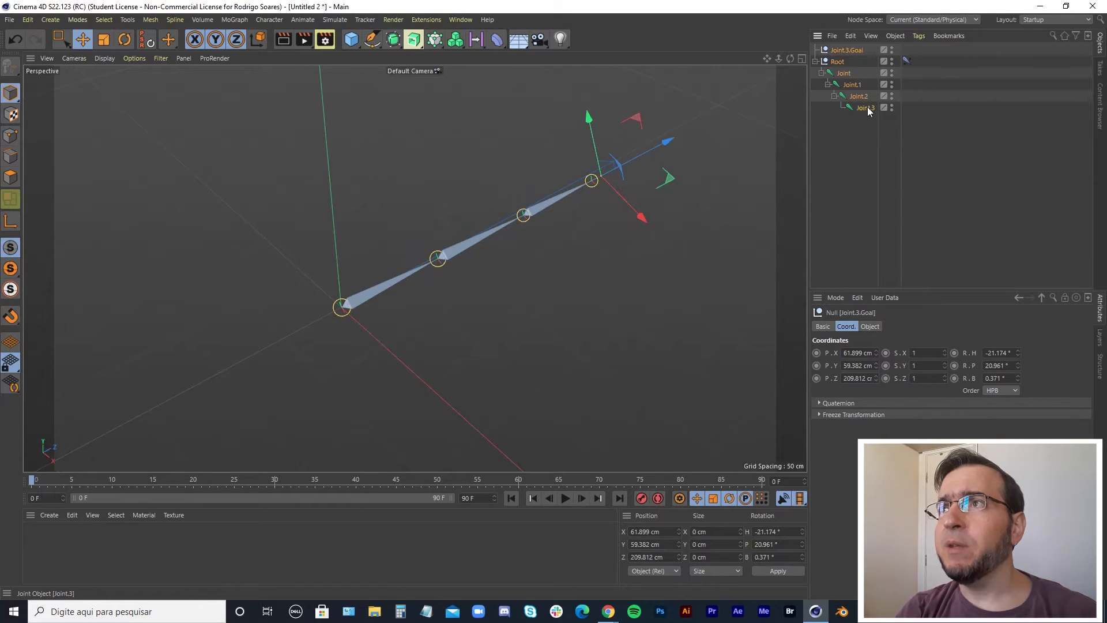
Delete everything in the scene and add a Cube object.
key("ctrl+a")
key("Delete")
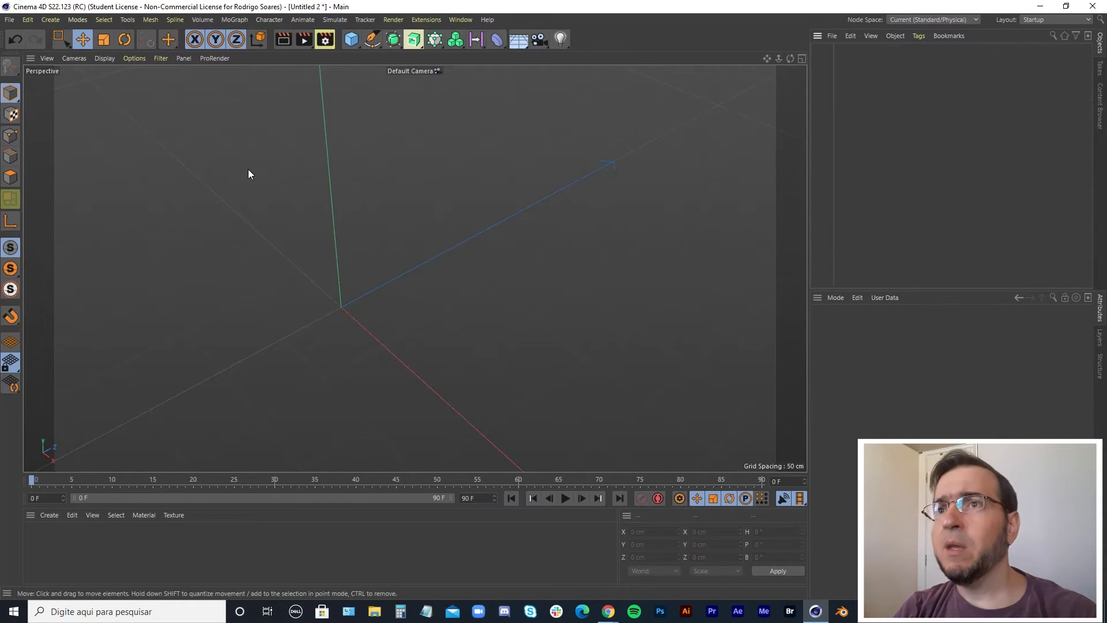
left_click(351, 40)
scroll(518, 321, "down", 8)
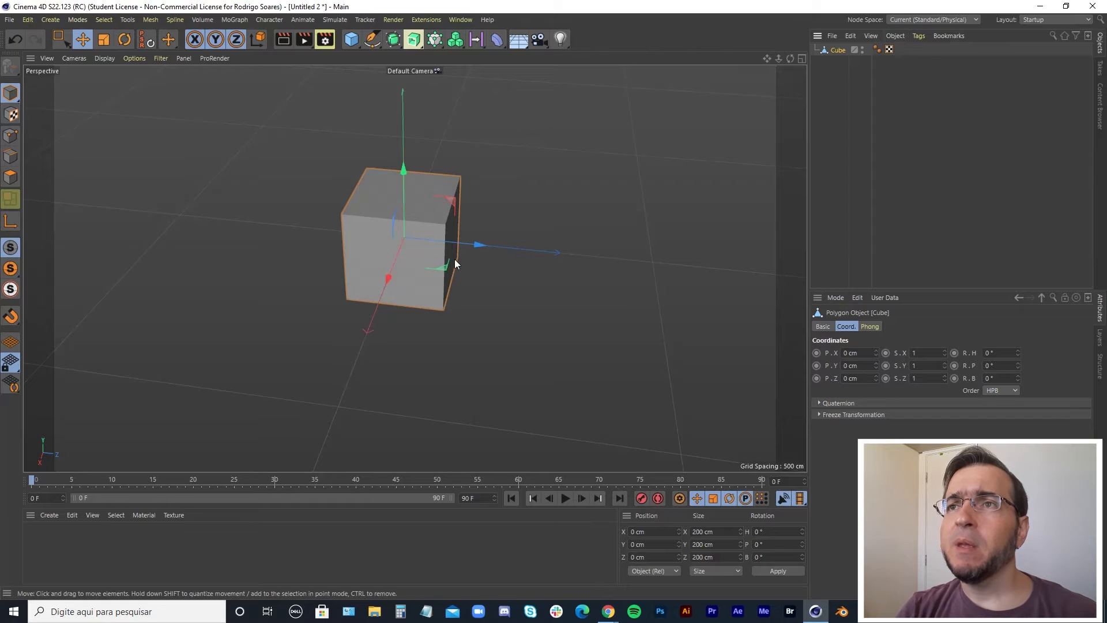
left_click_drag(557, 297, 514, 297, "alt")
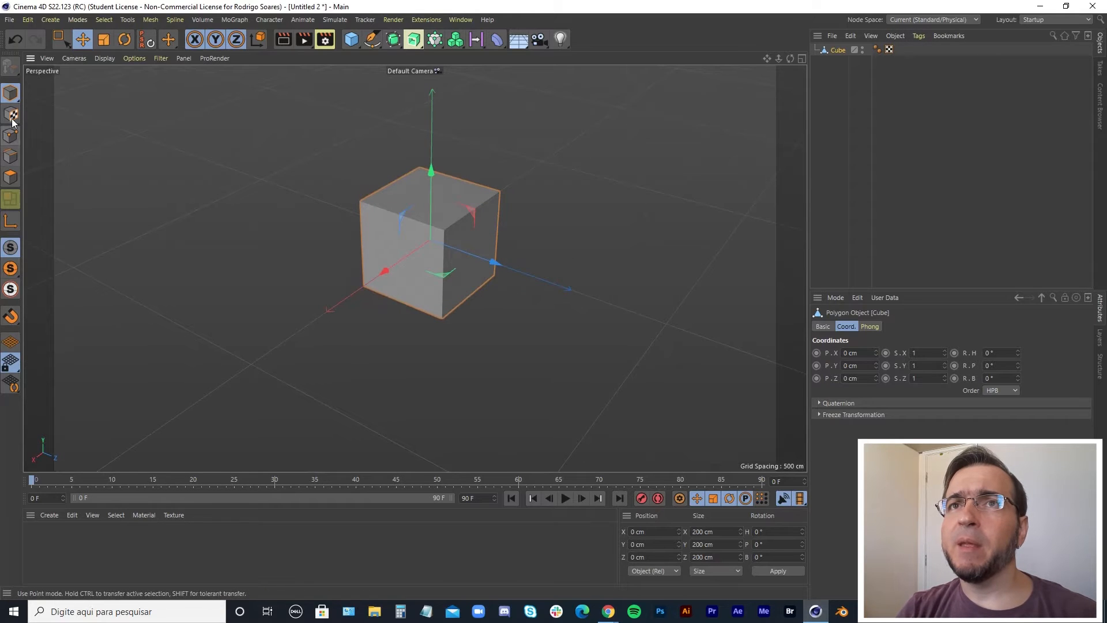
Switch to polygon mode and select one side face of the cube.
left_click(10, 178)
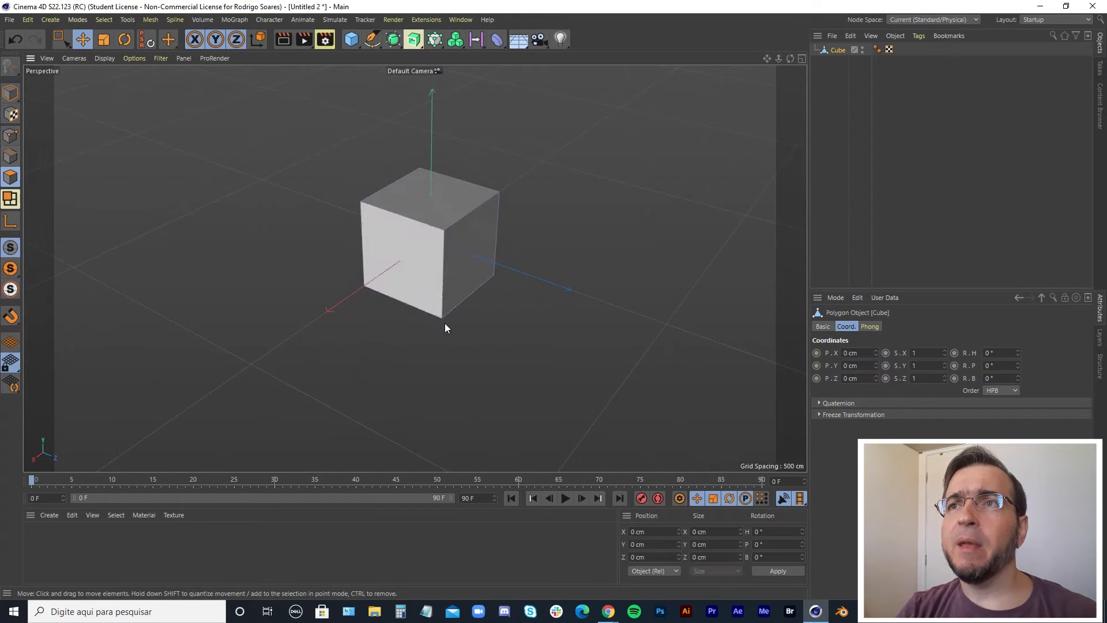
left_click(466, 270)
left_click_drag(417, 304, 362, 280, "alt")
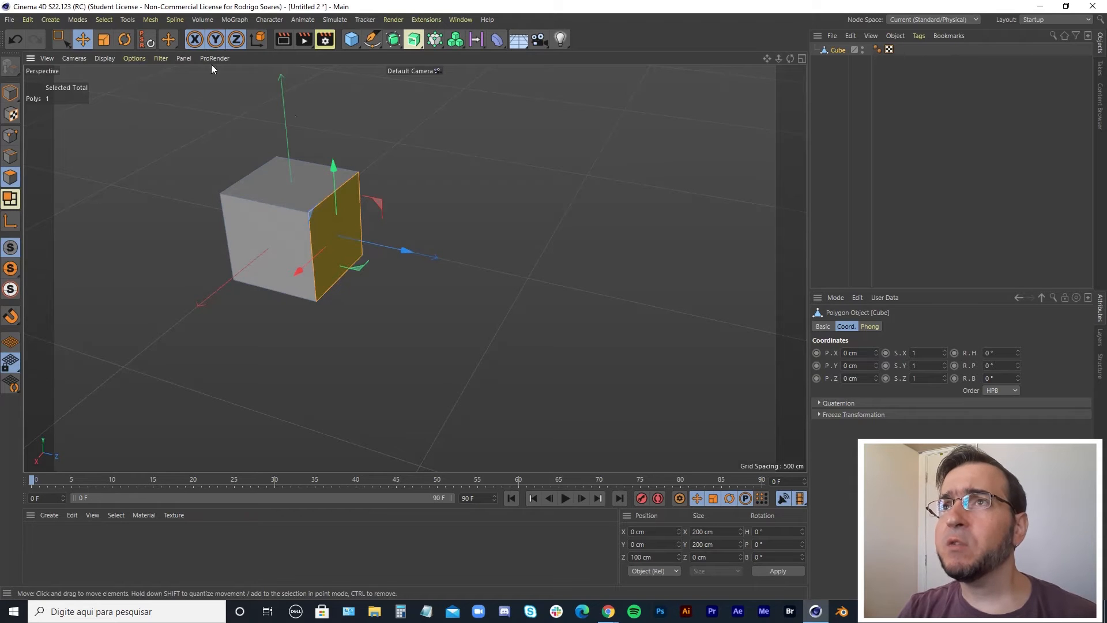
Start Matrix Extrude on the selected face and set its first rotation value to 0°.
left_click(151, 19)
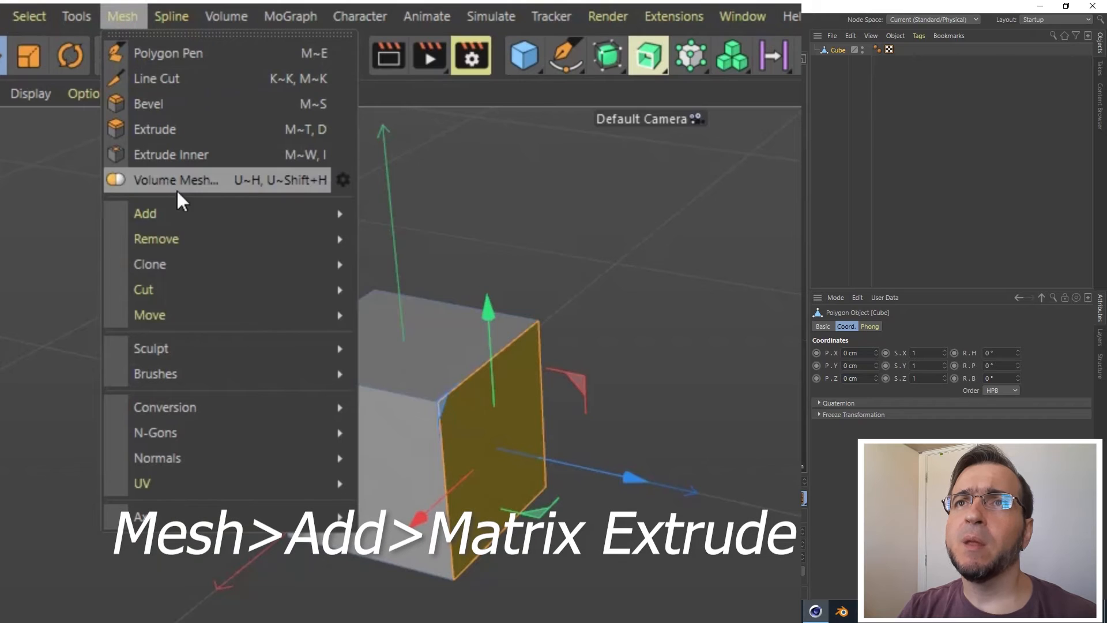
mouse_move(182, 120)
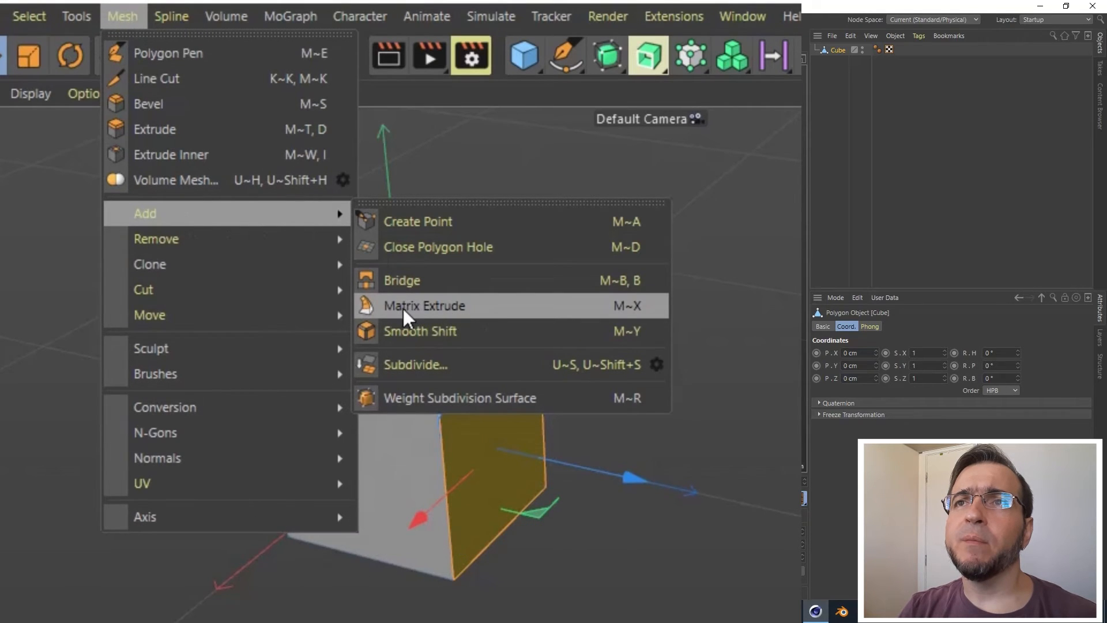
left_click(407, 307)
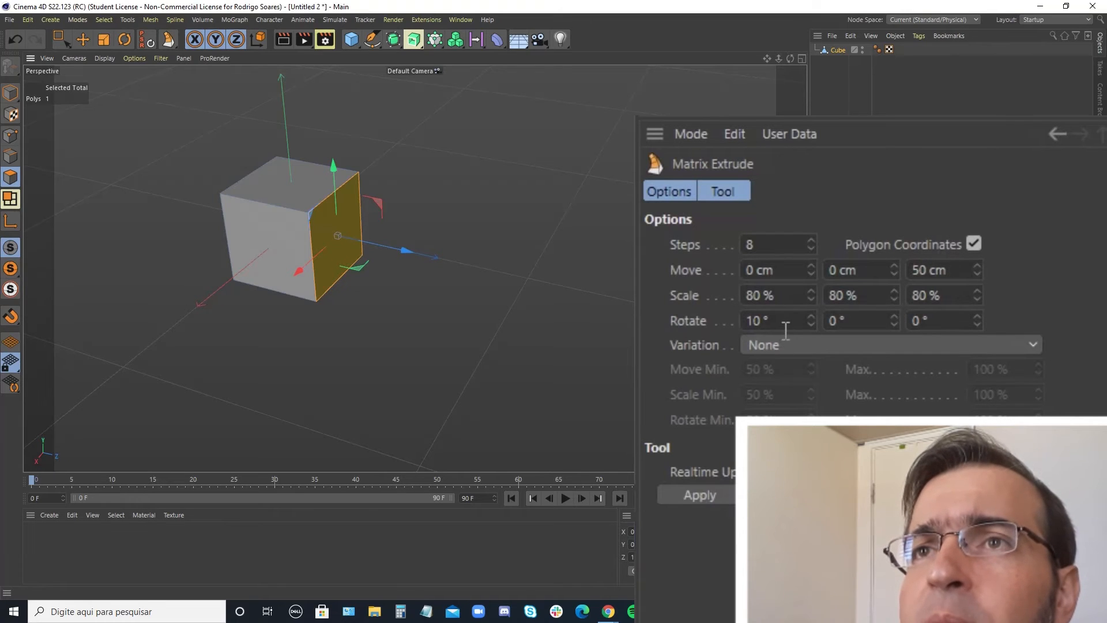
double_click(746, 322)
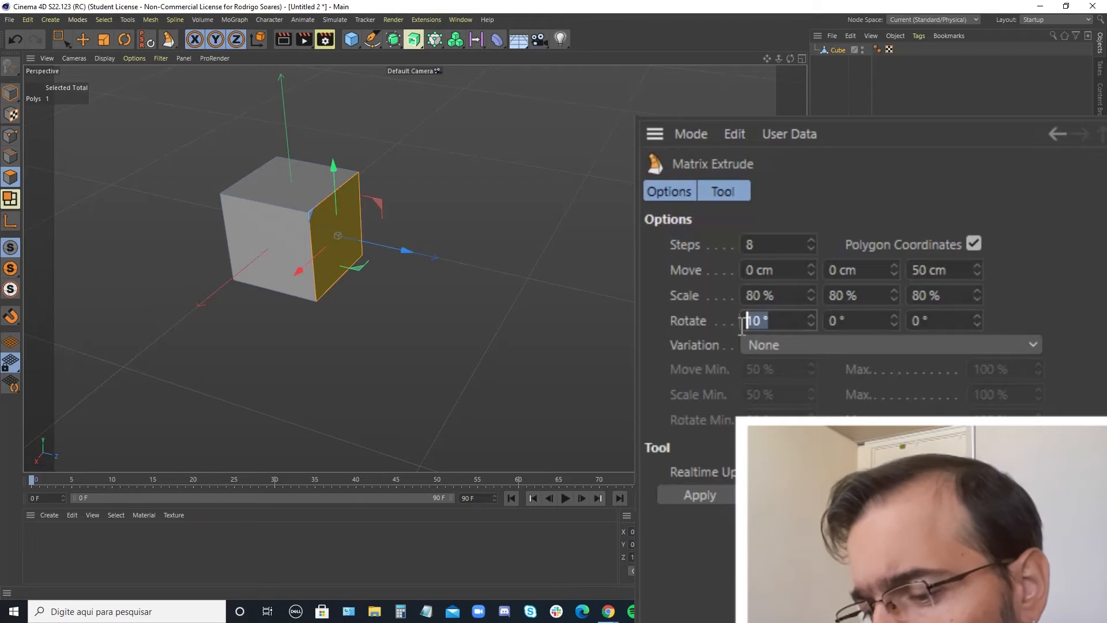
type("0")
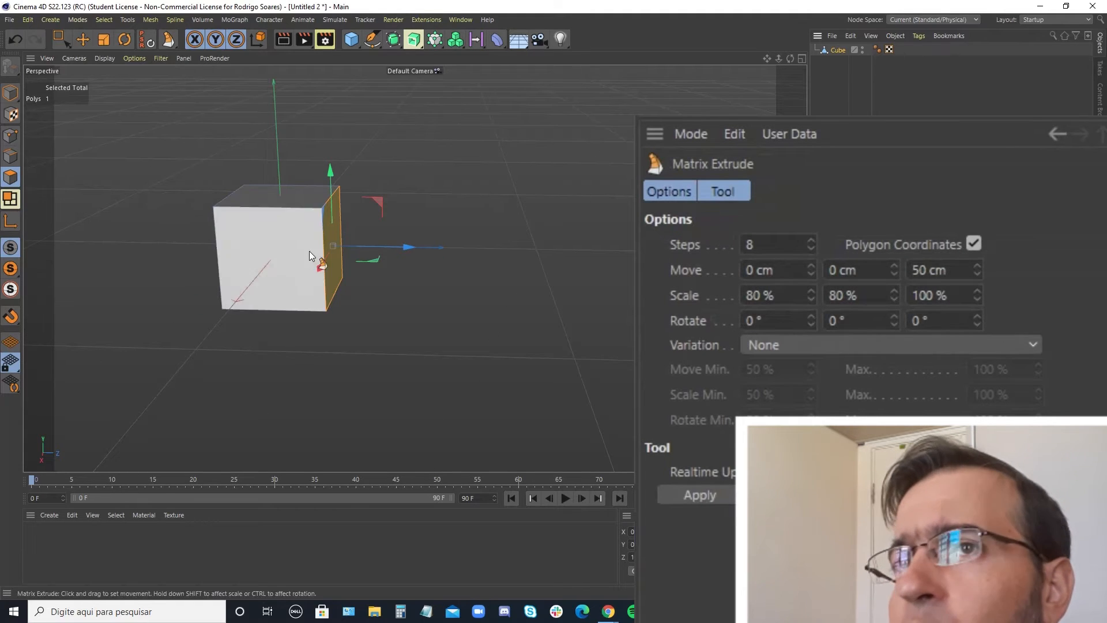
Set the Matrix Extrude Z move to 200 cm and steps to 5, then apply it and switch to the Scale tool.
double_click(960, 268)
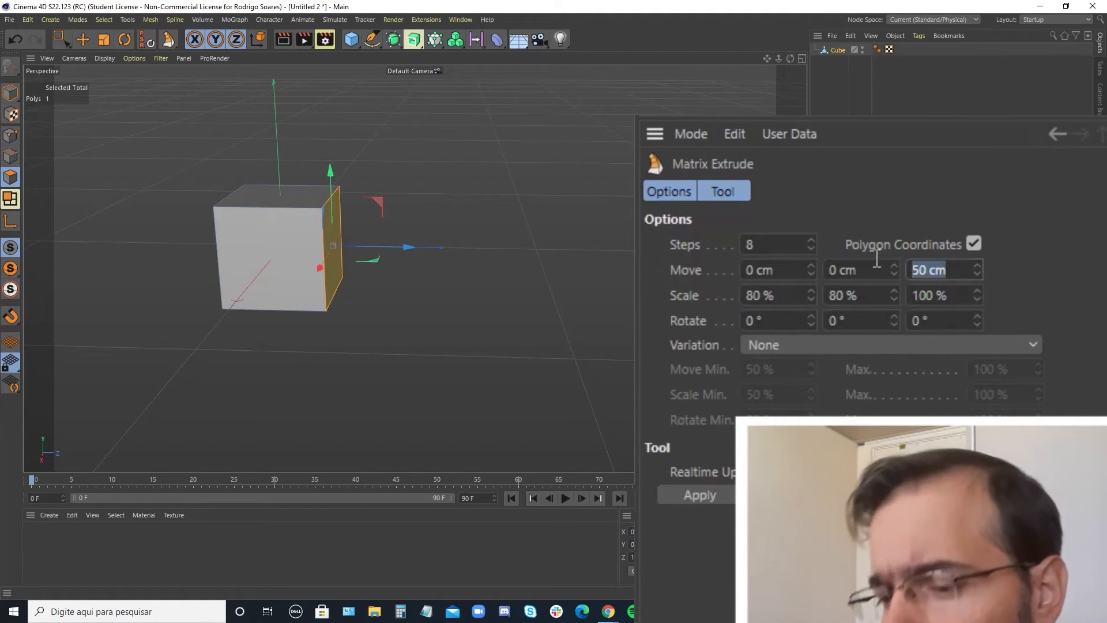
key("BackSpace")
type("5")
key("BackSpace")
type("200")
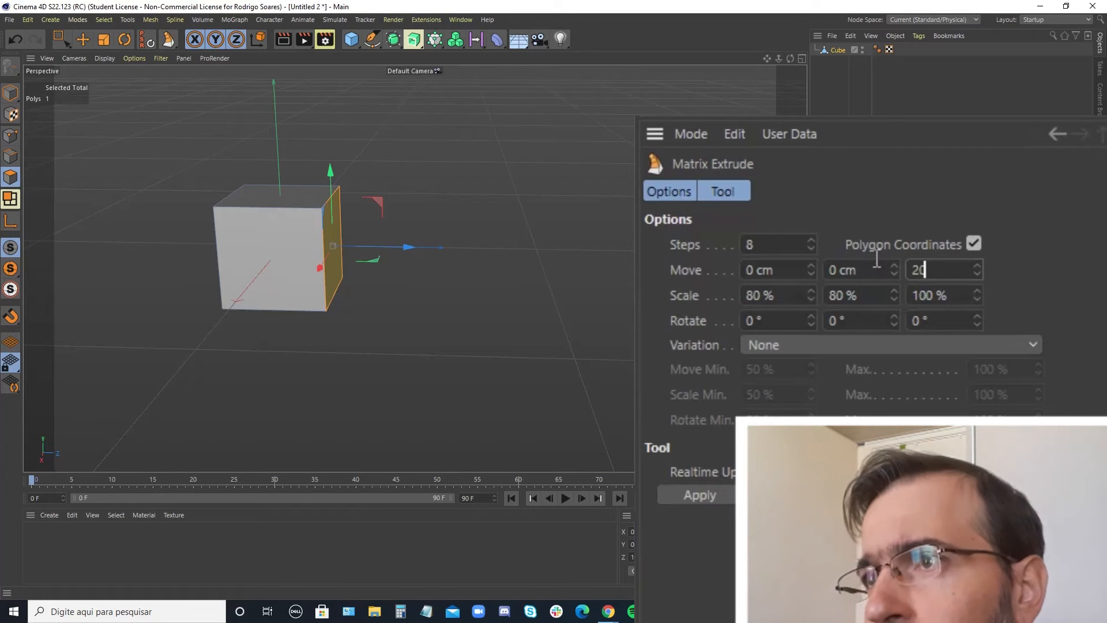
double_click(766, 243)
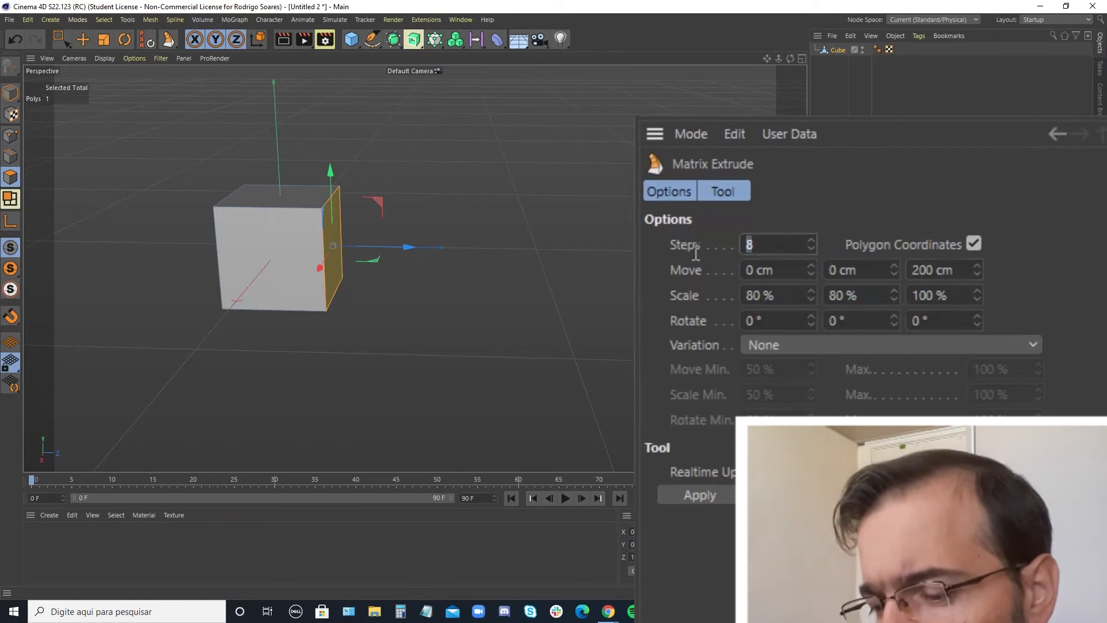
type("5")
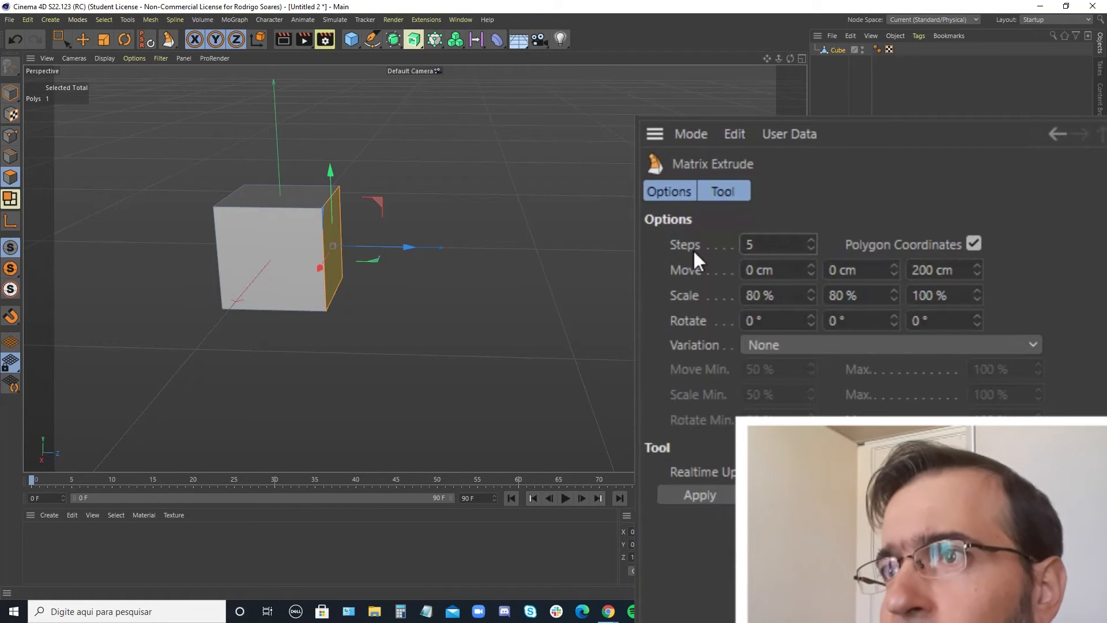
left_click(708, 493)
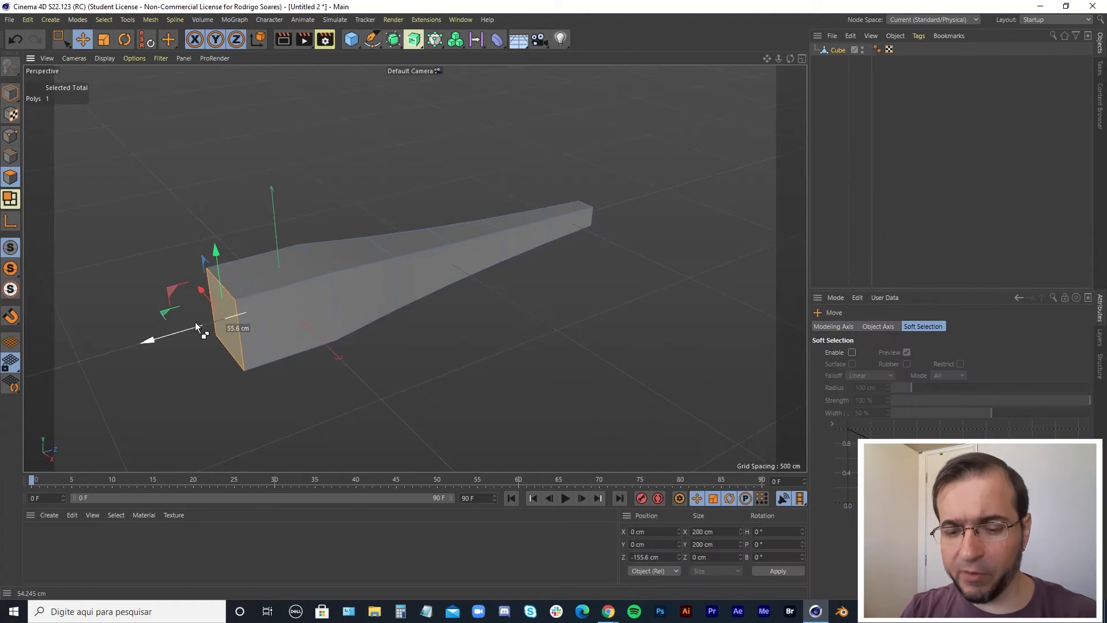
left_click_drag(195, 322, 74, 298)
key("t")
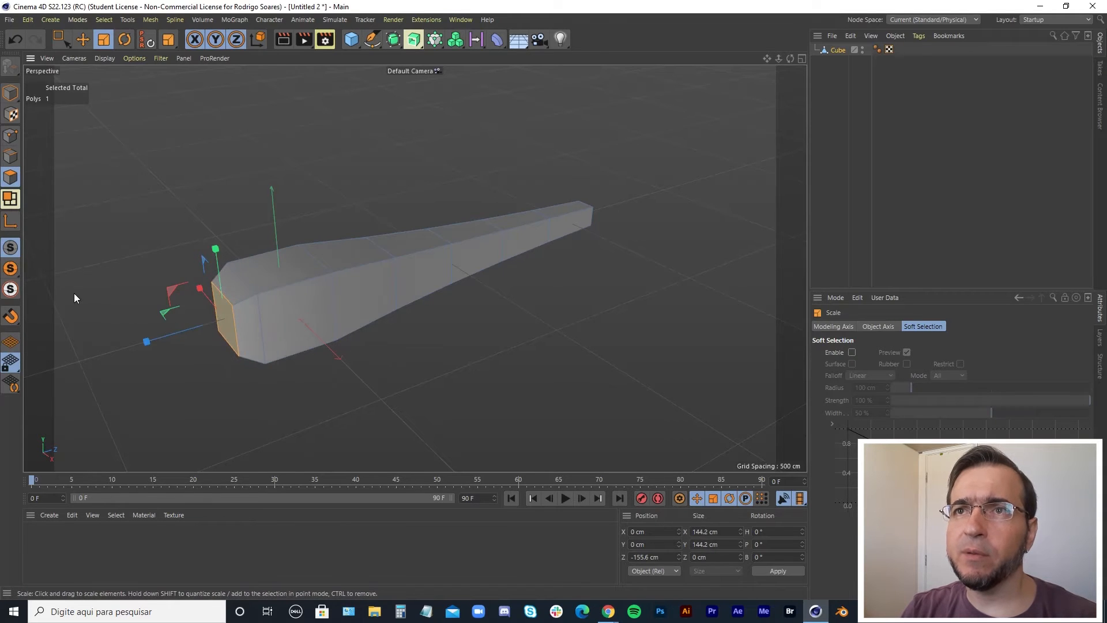
Deselect the extruded face and select the whole Cube object.
left_click(487, 388)
left_click_drag(462, 388, 385, 407, "alt")
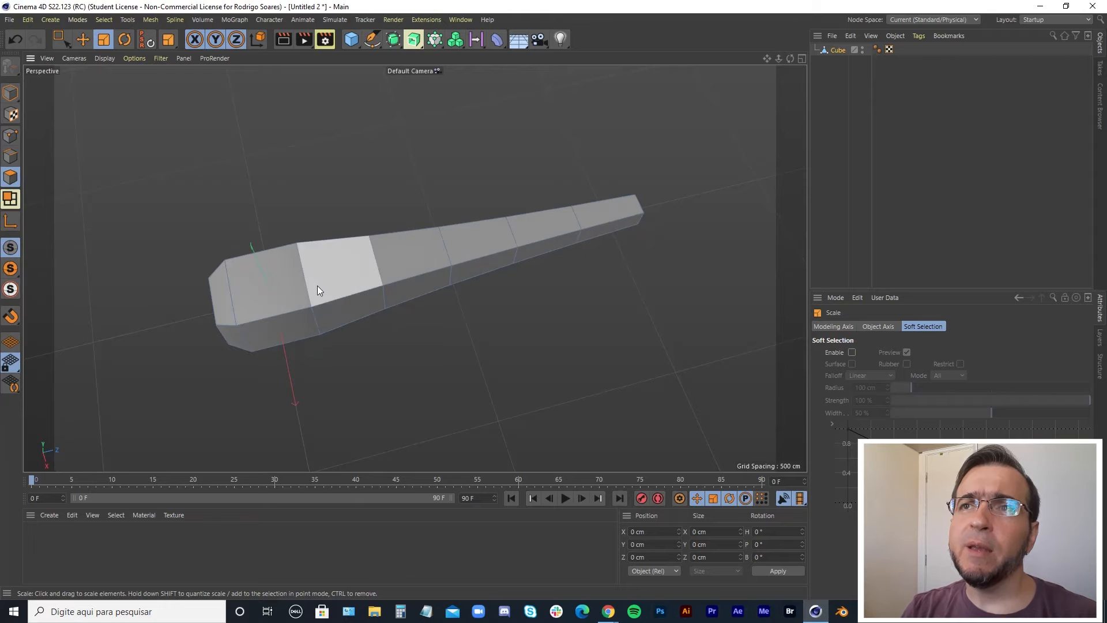
left_click_drag(351, 309, 499, 331, "alt")
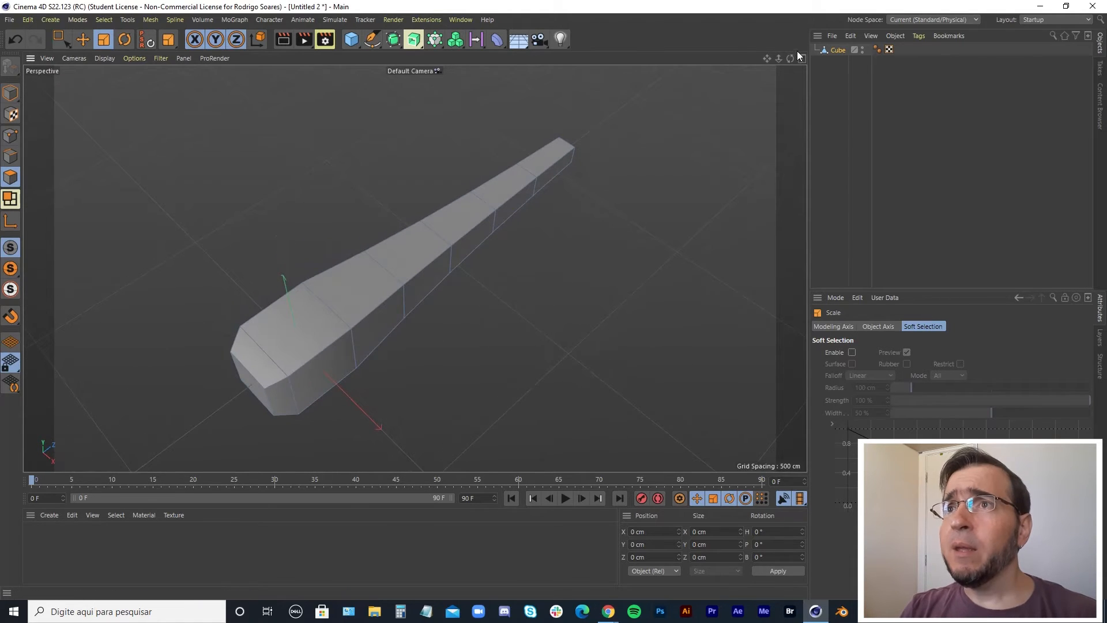
left_click(839, 50)
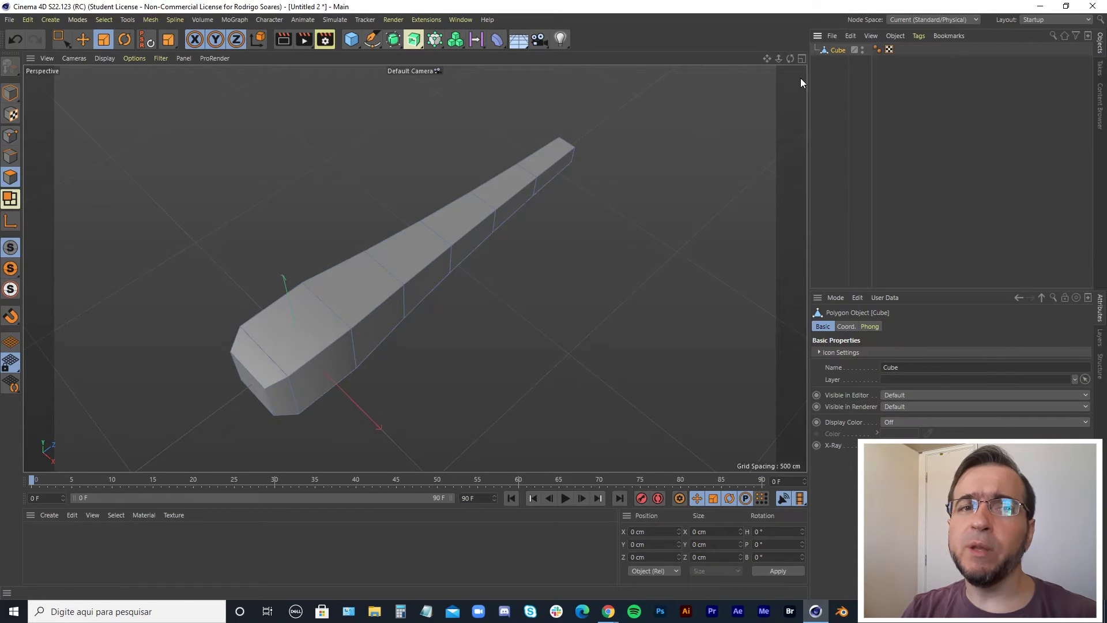
In the top view, activate the Joint Tool and enable grid point snapping.
middle_click(661, 203)
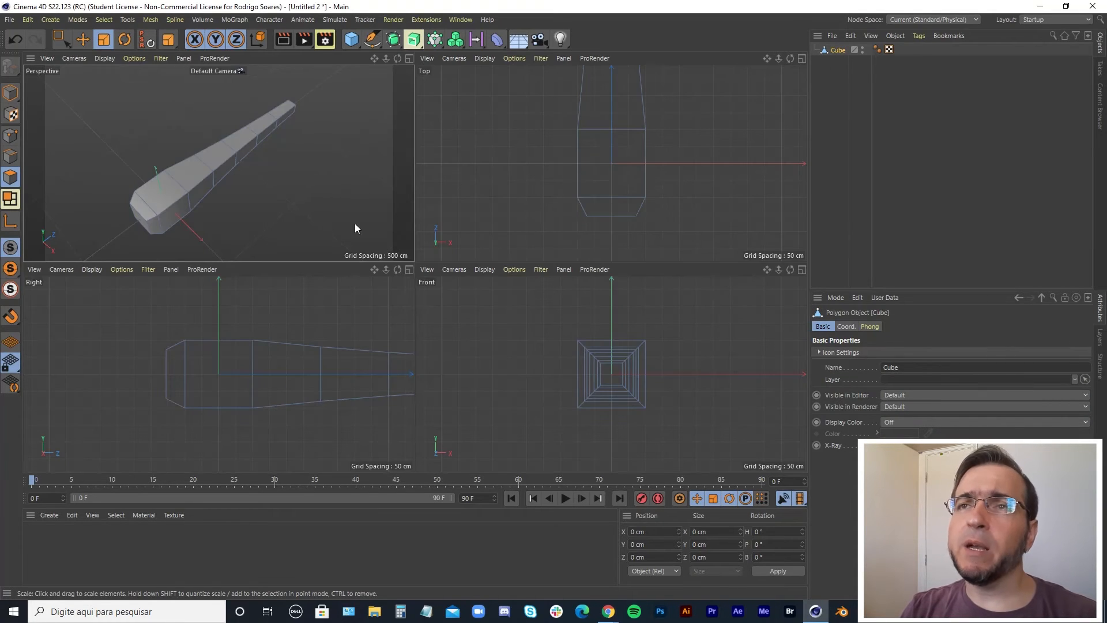
middle_click(583, 218)
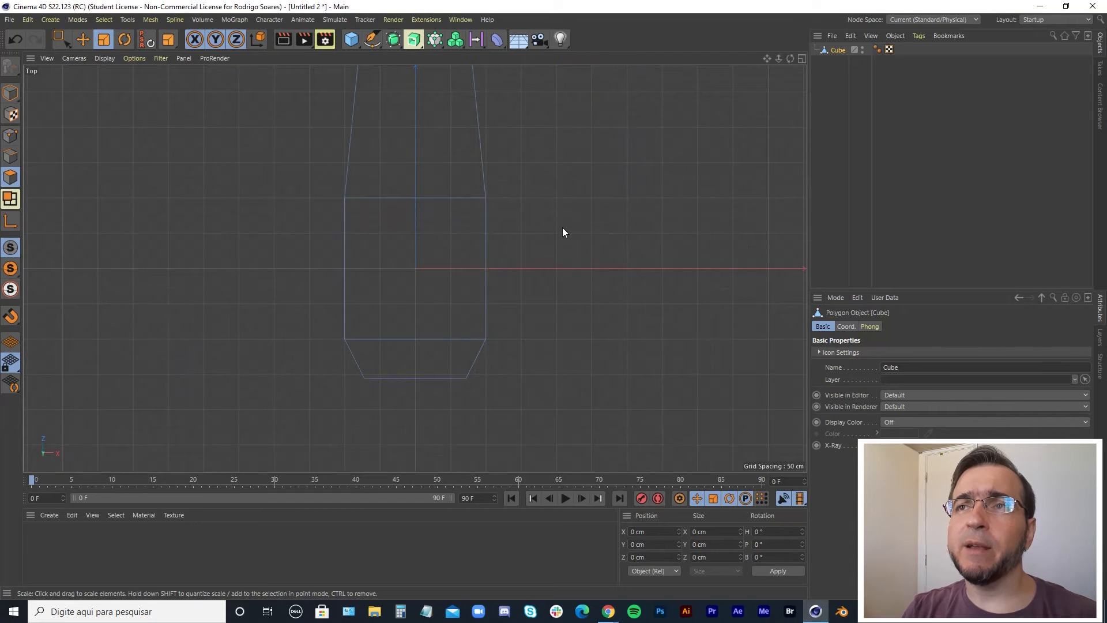
middle_click_drag(564, 232, 562, 296)
scroll(527, 261, "down", 5)
middle_click_drag(561, 215, 534, 313, "alt")
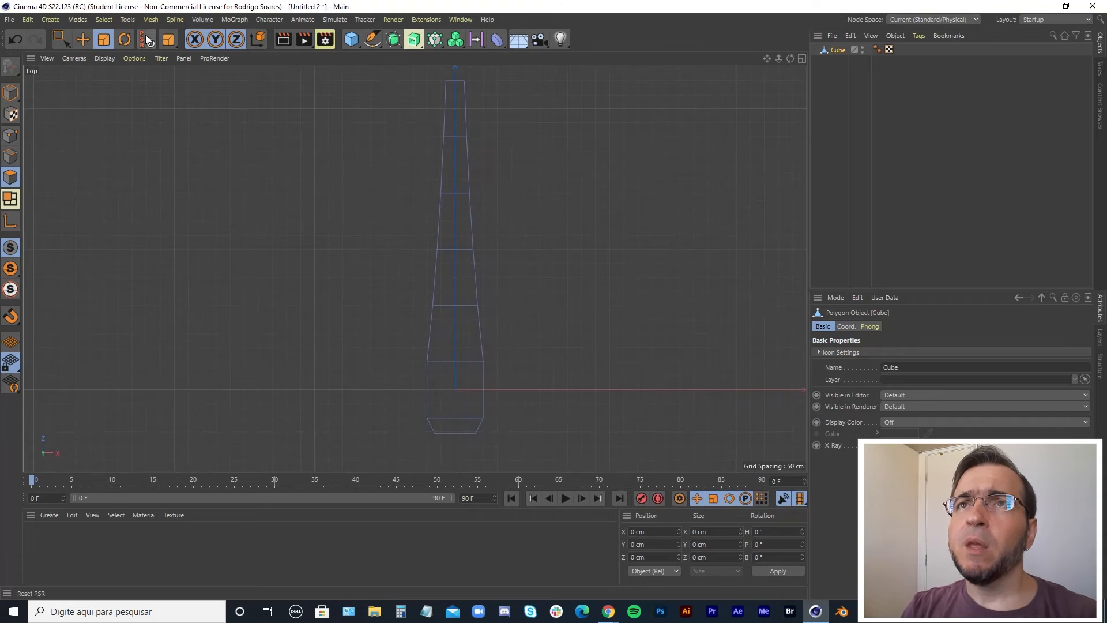
left_click(264, 22)
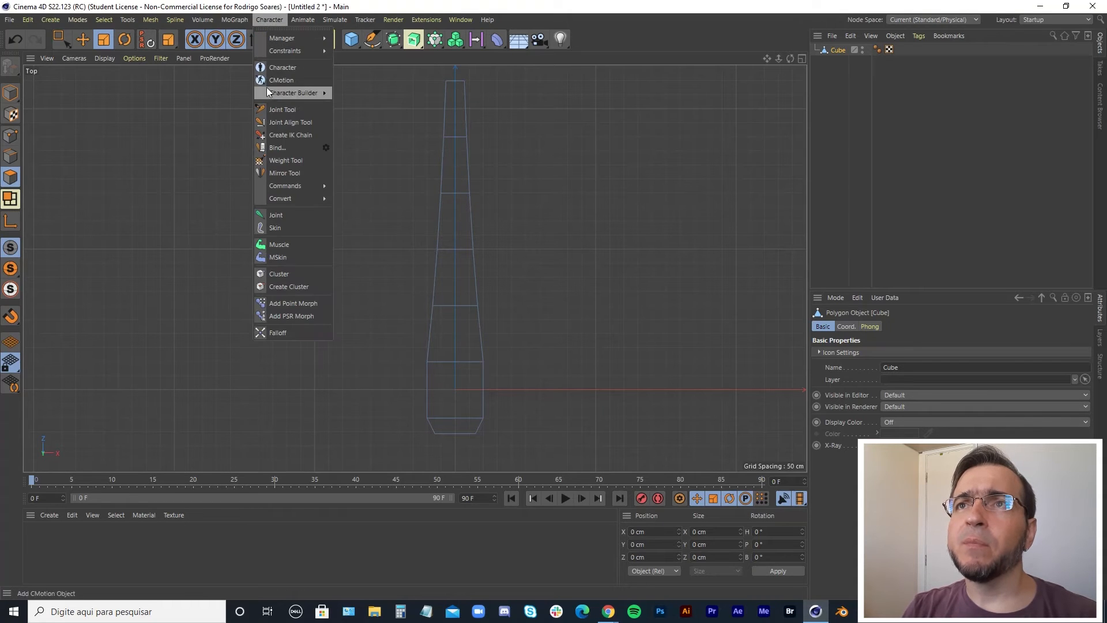
left_click(271, 108)
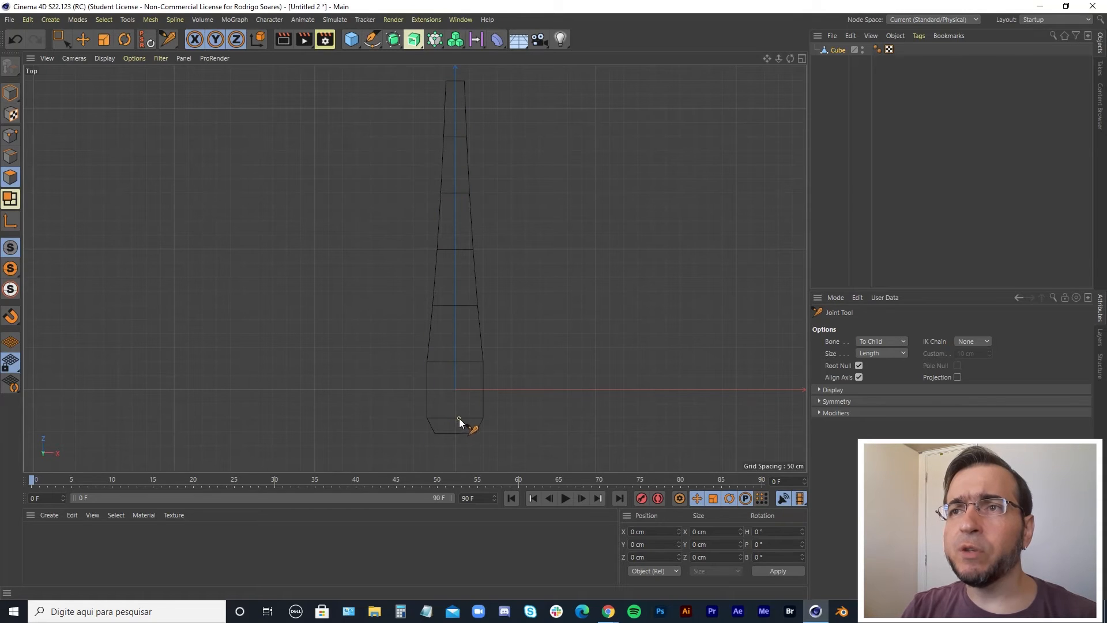
key("ctrl+z")
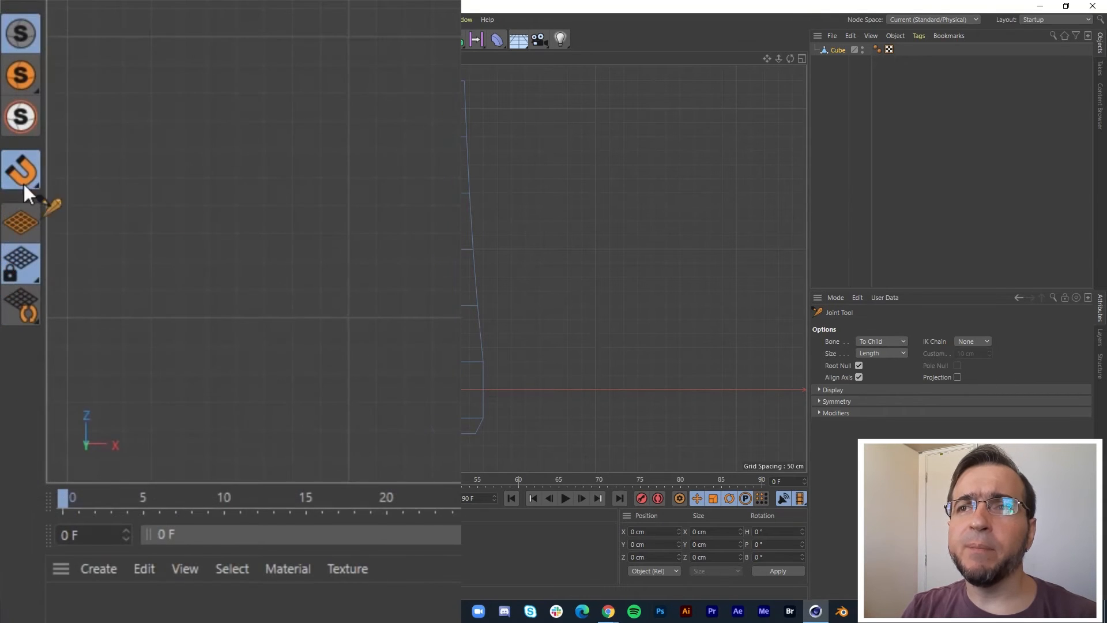
left_click(11, 317)
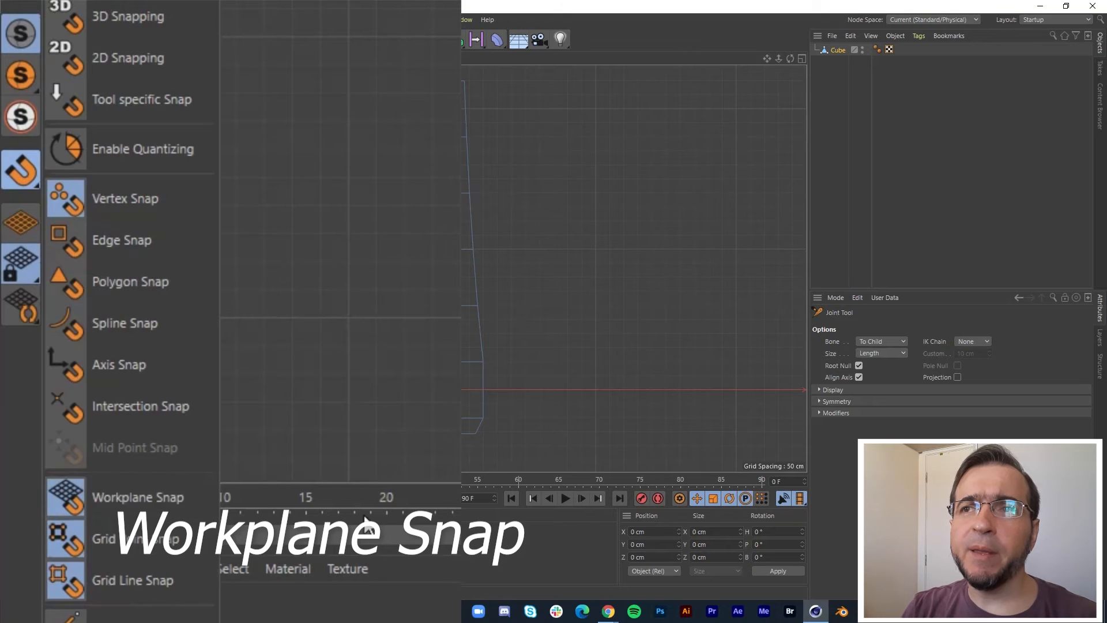
left_click(164, 508)
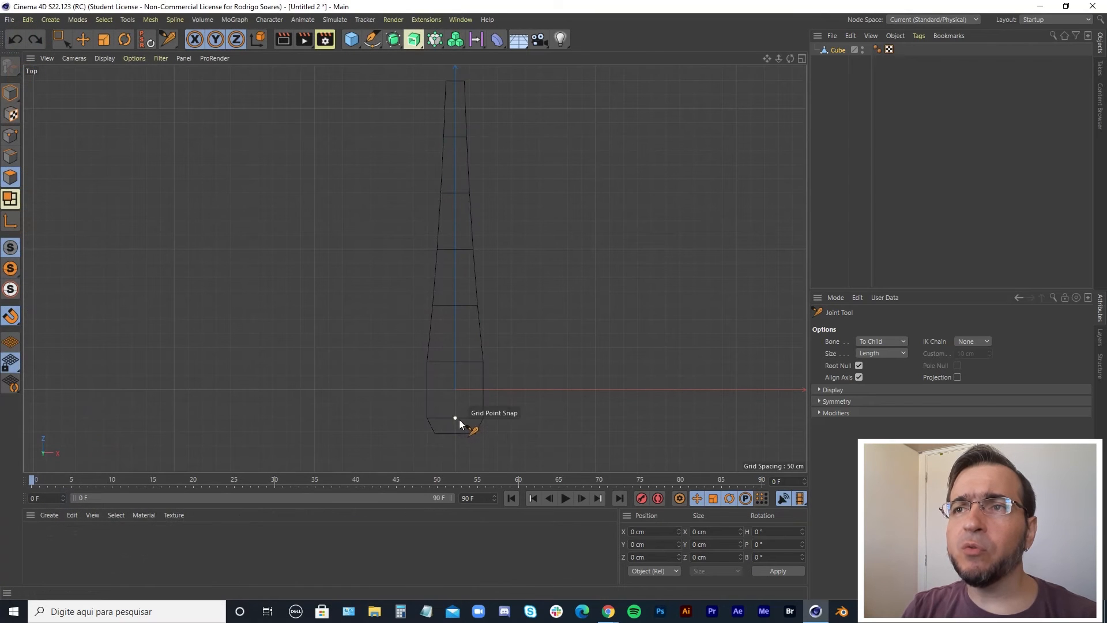
left_click(461, 422, "ctrl")
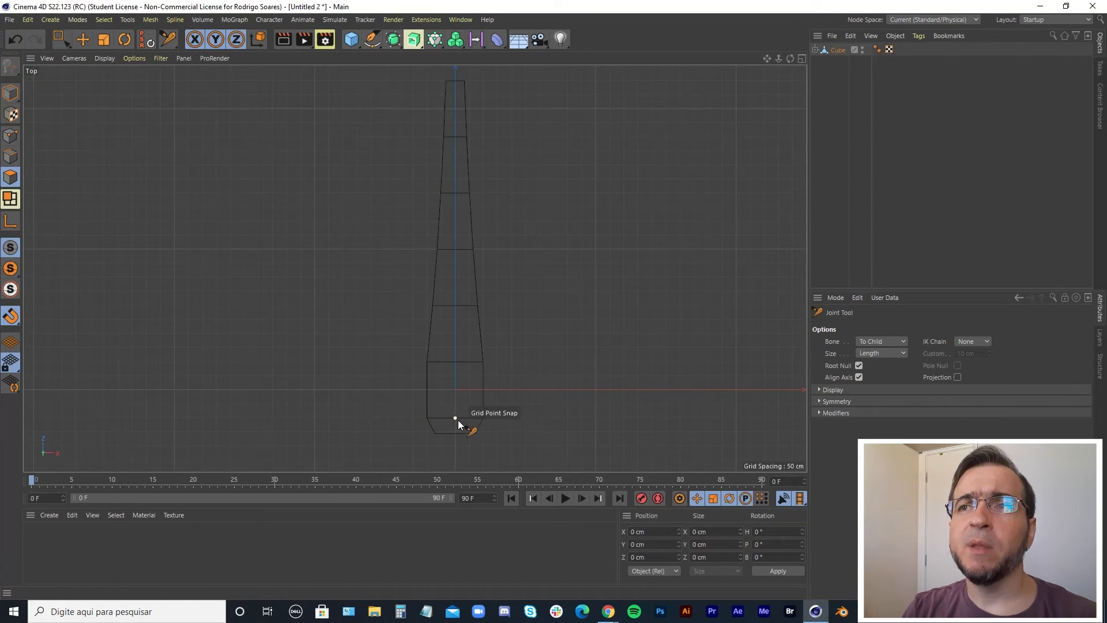
left_click(455, 364, "ctrl")
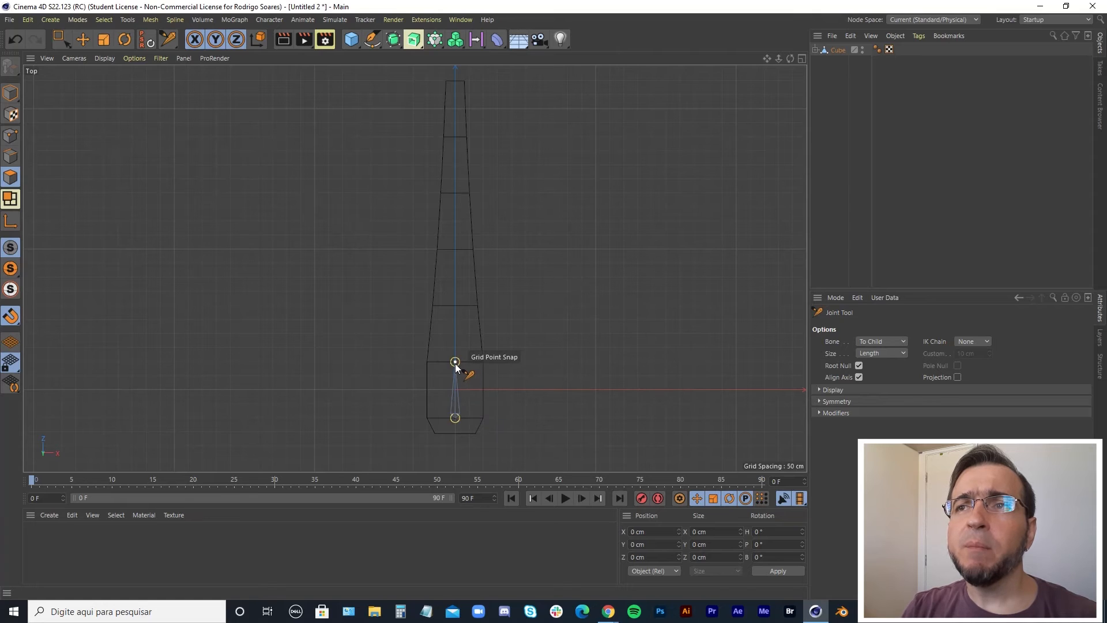
key("ctrl+z")
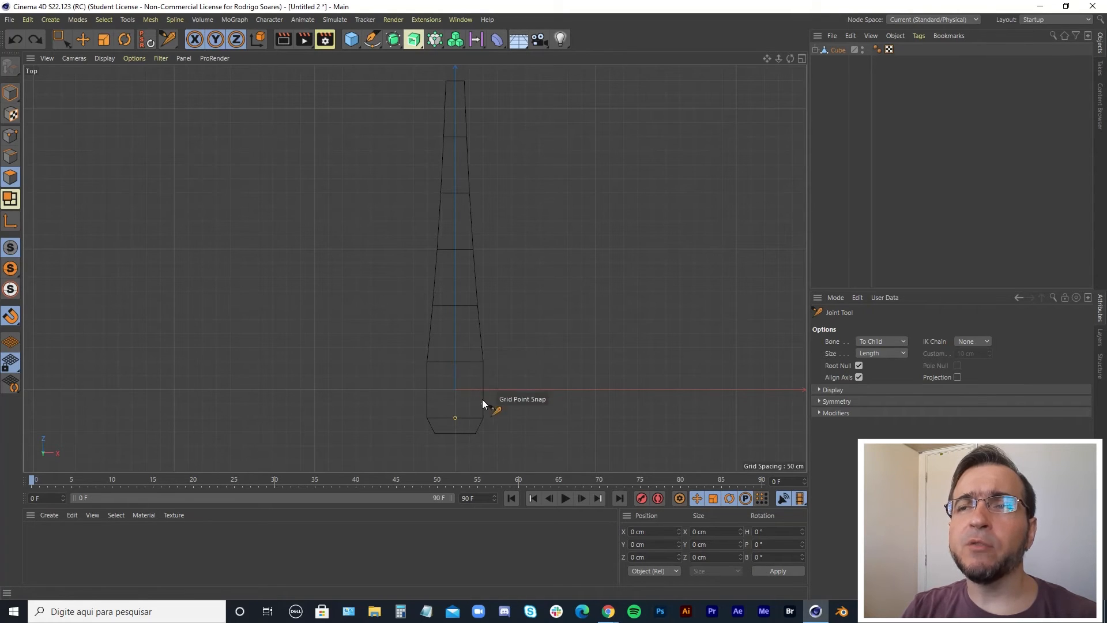
key("ctrl+z")
Draw a seven-joint chain straight up the center of the extruded mesh, snapping each joint to a segment line.
left_click(456, 418, "ctrl")
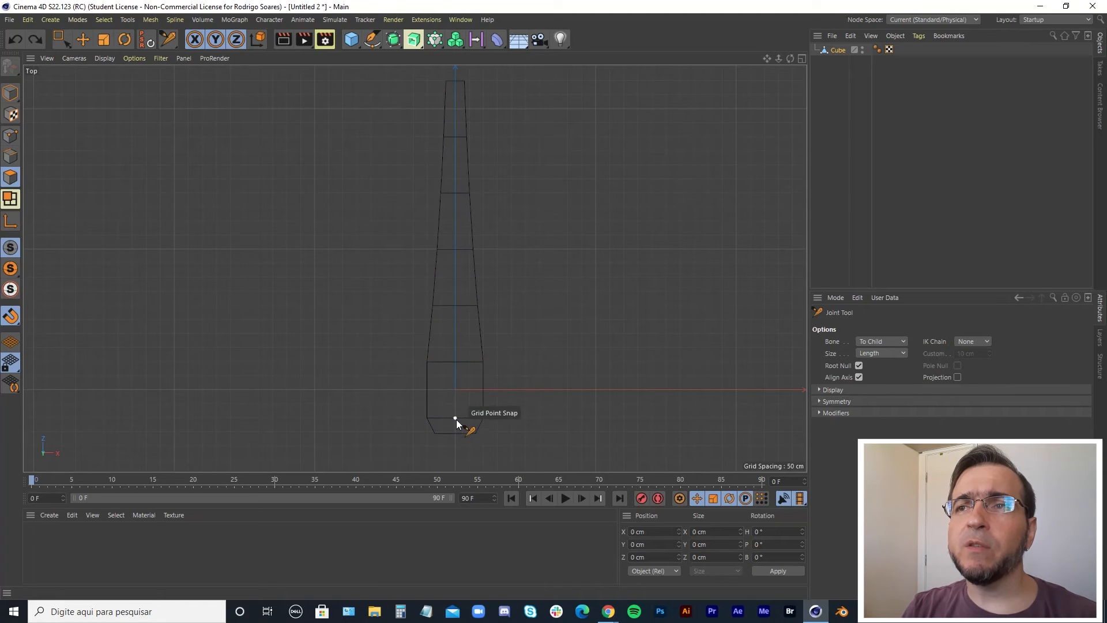
left_click(455, 362, "ctrl")
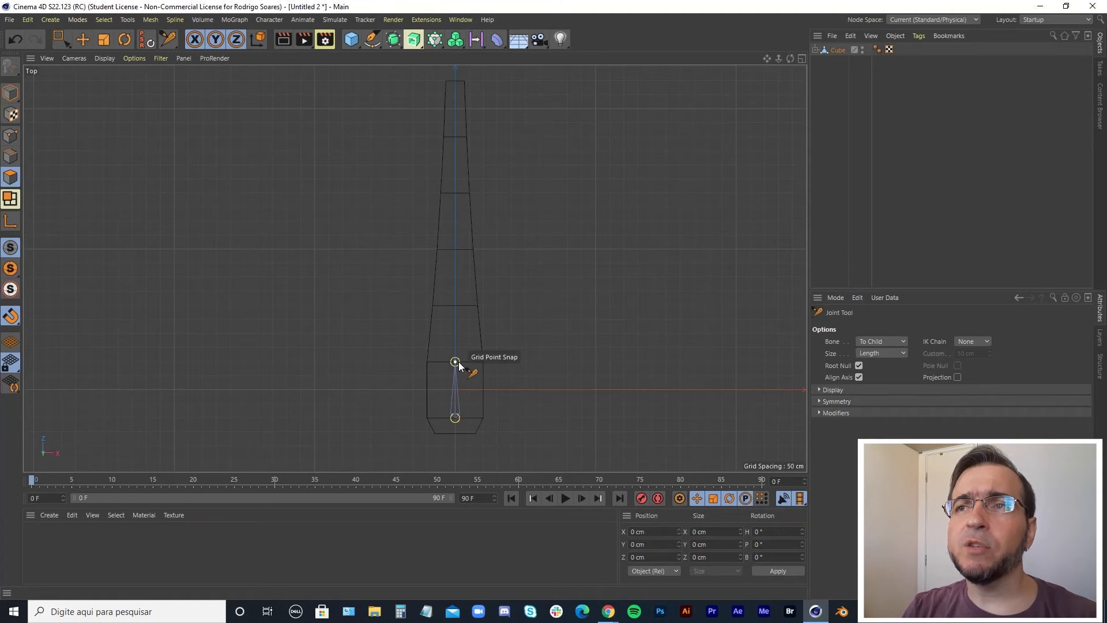
left_click(455, 306, "ctrl")
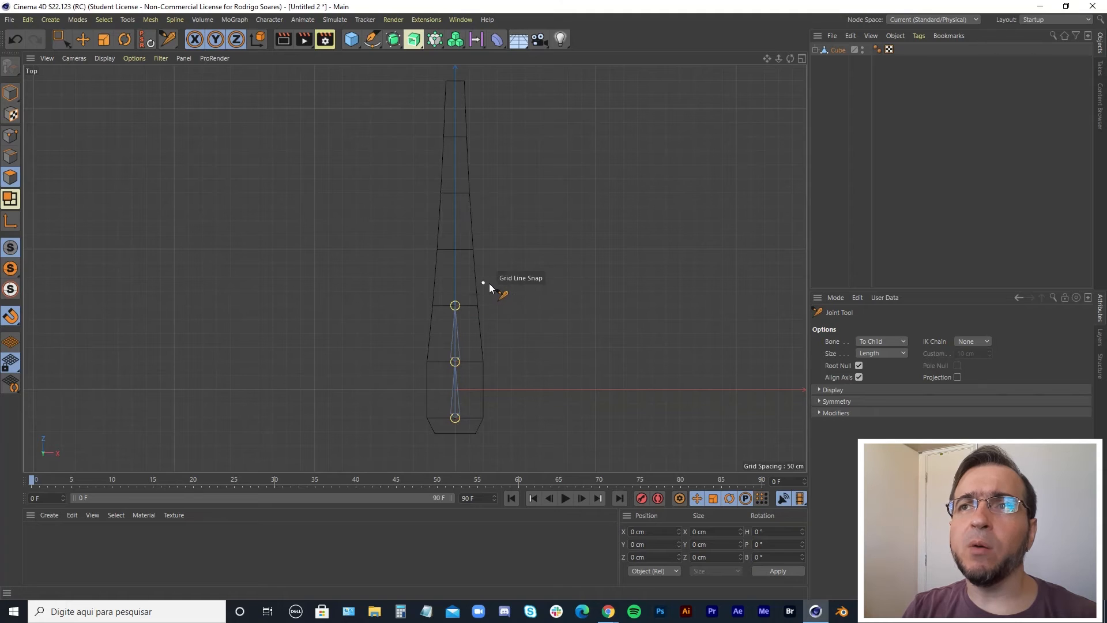
left_click(455, 249, "ctrl")
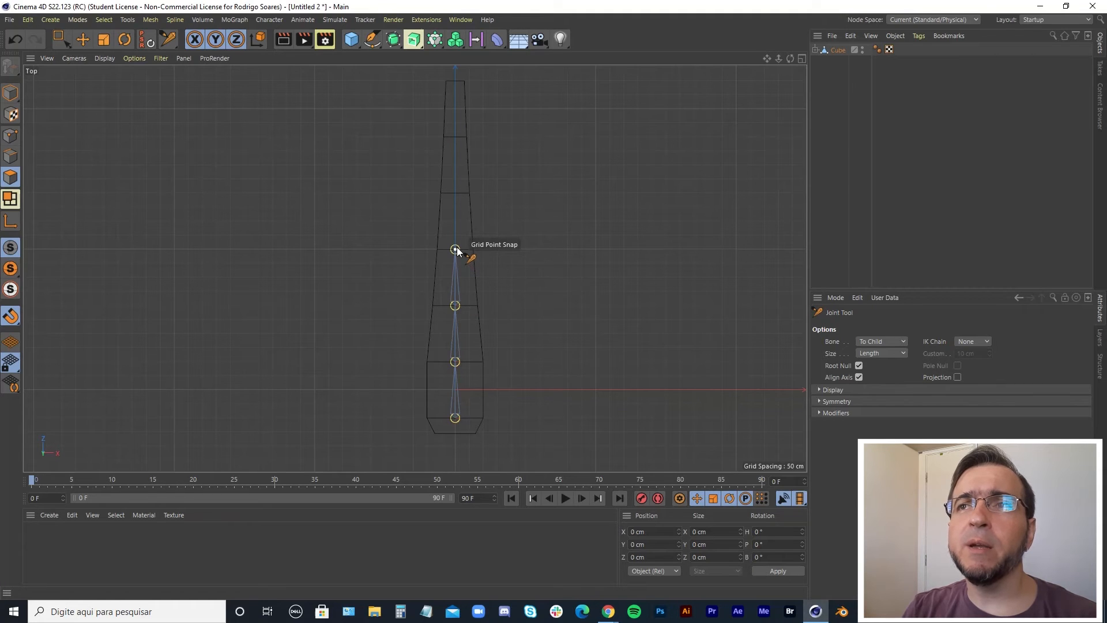
left_click(455, 194, "ctrl")
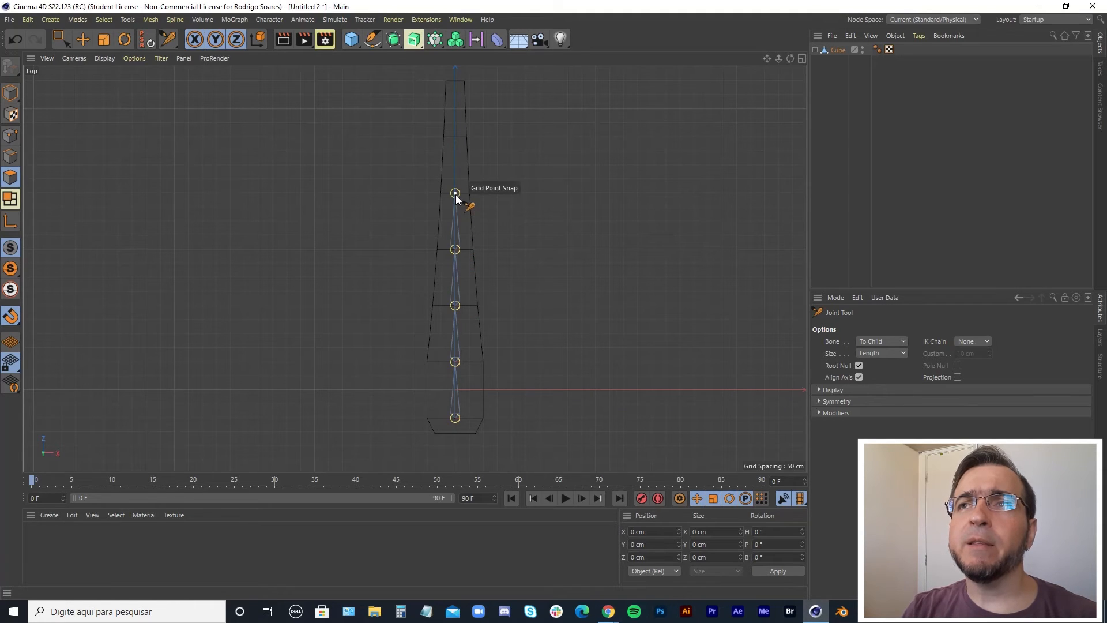
left_click(455, 137, "ctrl")
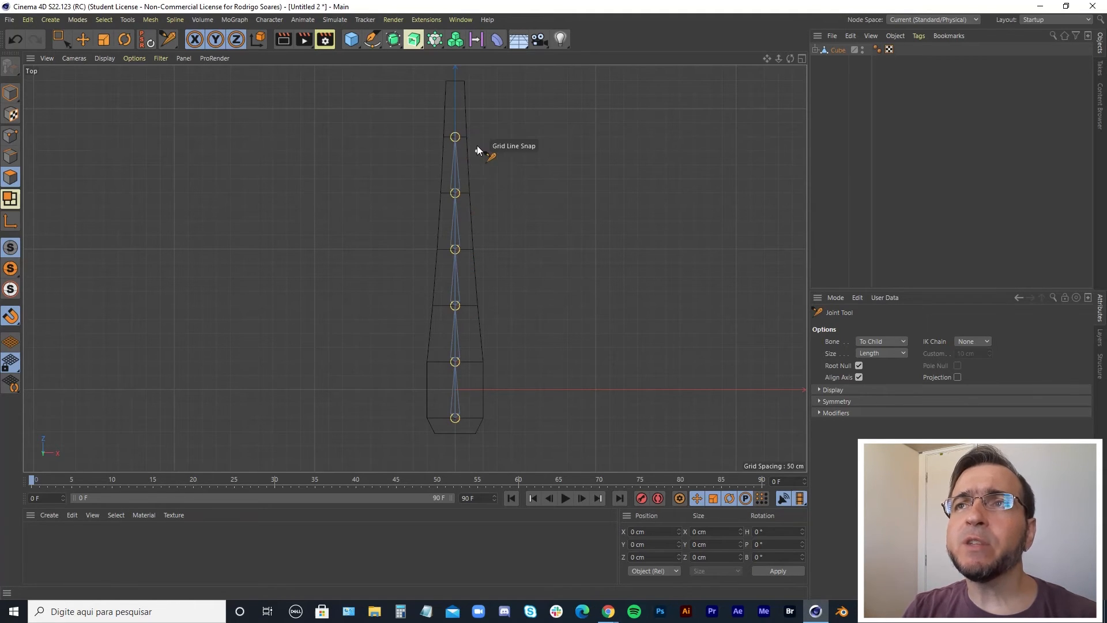
left_click(455, 81, "ctrl")
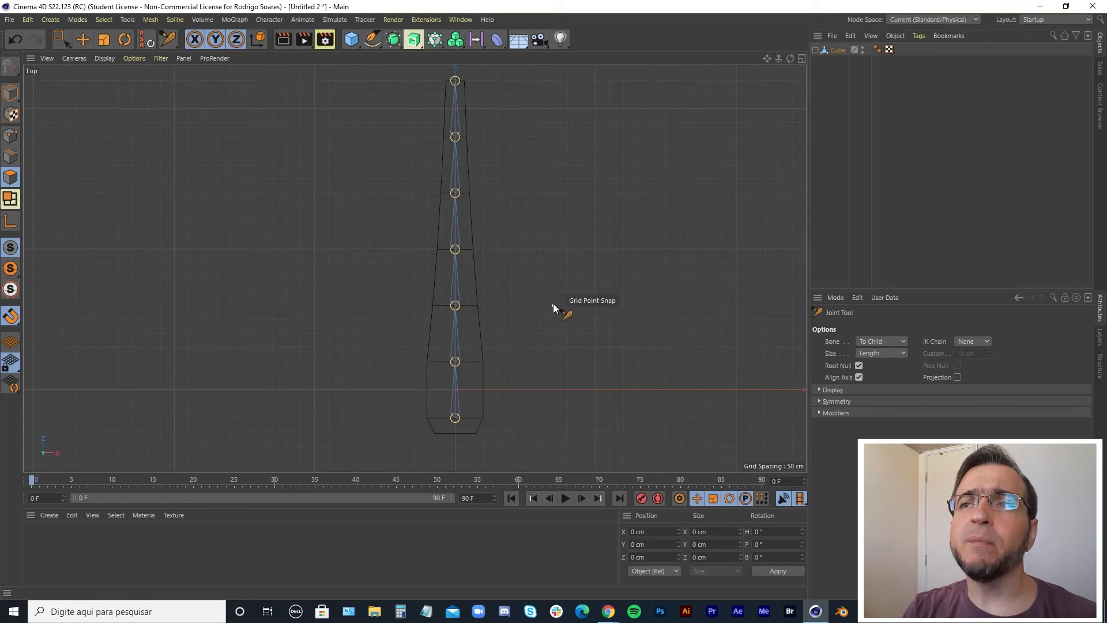
middle_click_drag(545, 272, 523, 292, "alt")
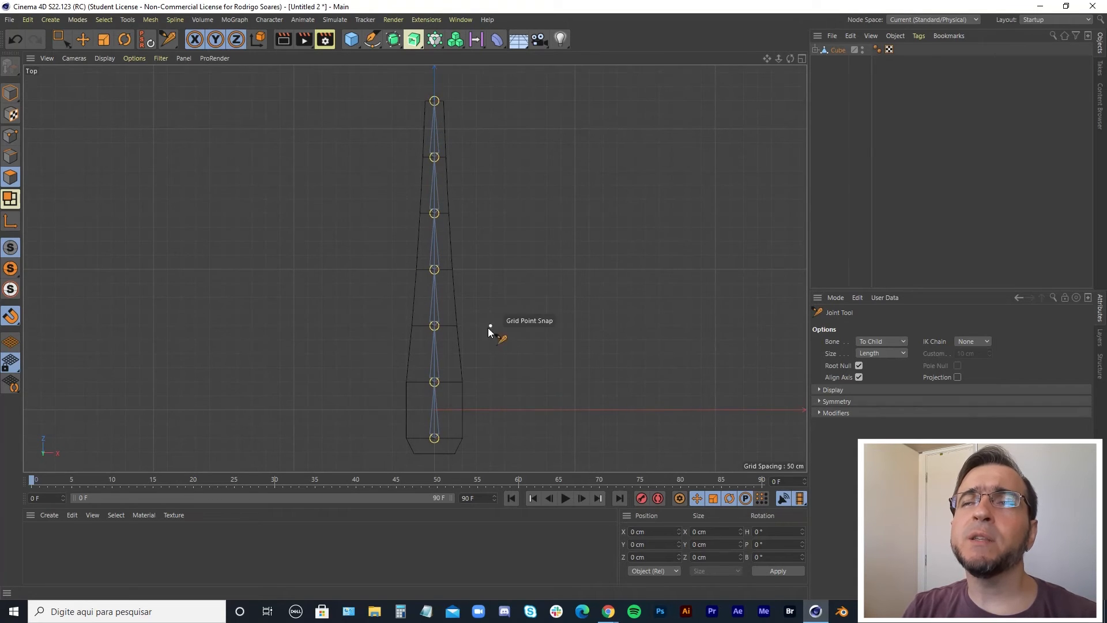
middle_click(522, 327)
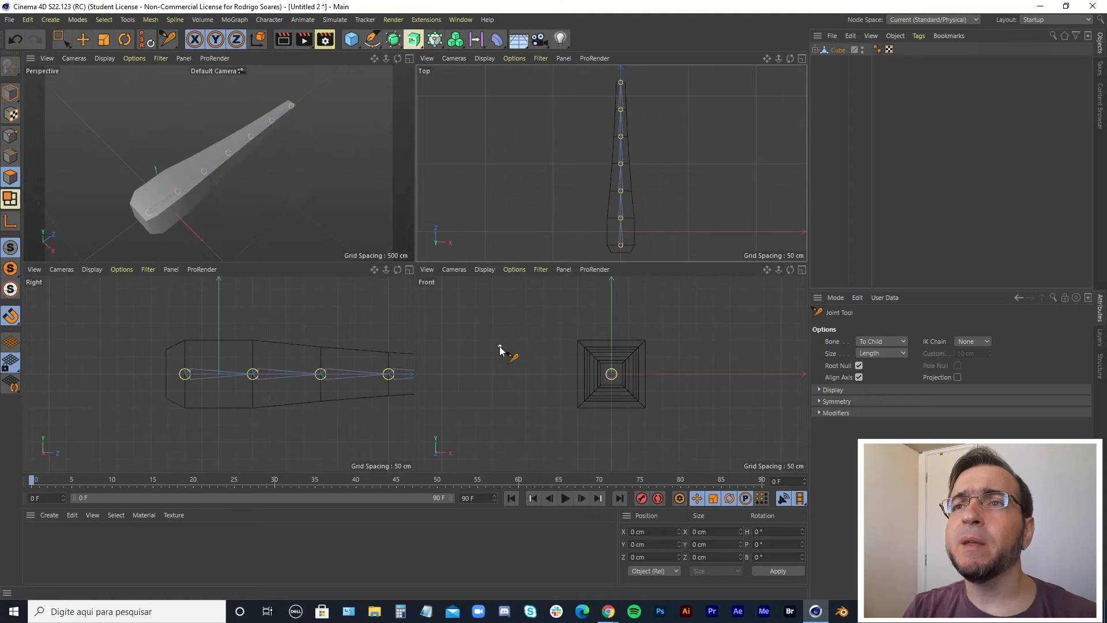
Unparent the Root joint hierarchy from the Cube so it sits at the top level of the object list.
middle_click_drag(371, 427, 274, 415)
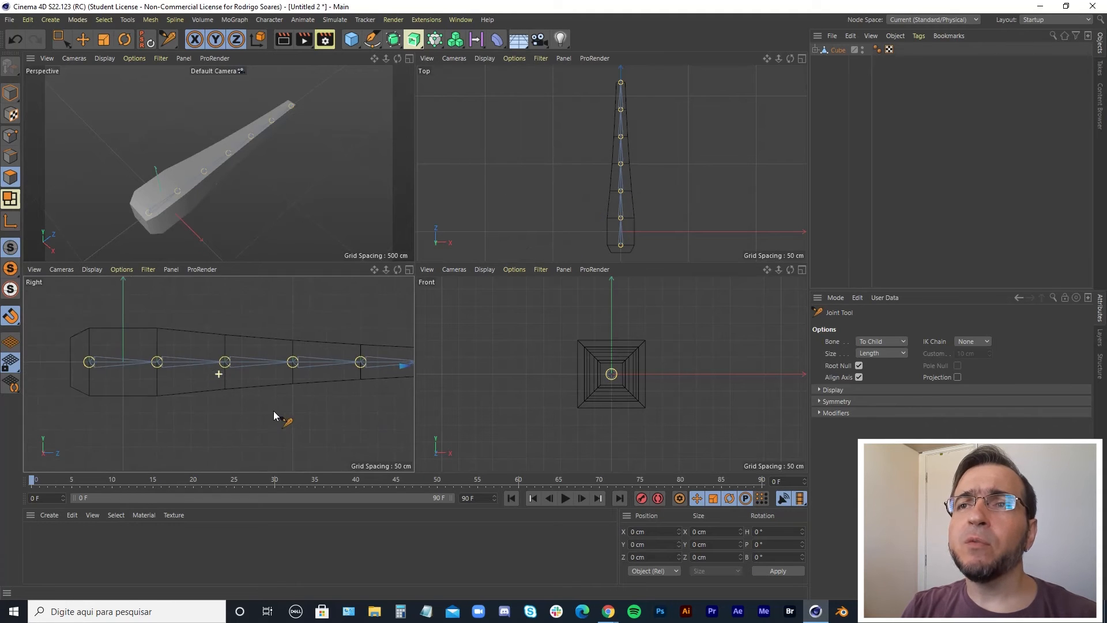
scroll(288, 411, "down", 3)
middle_click_drag(361, 410, 248, 414)
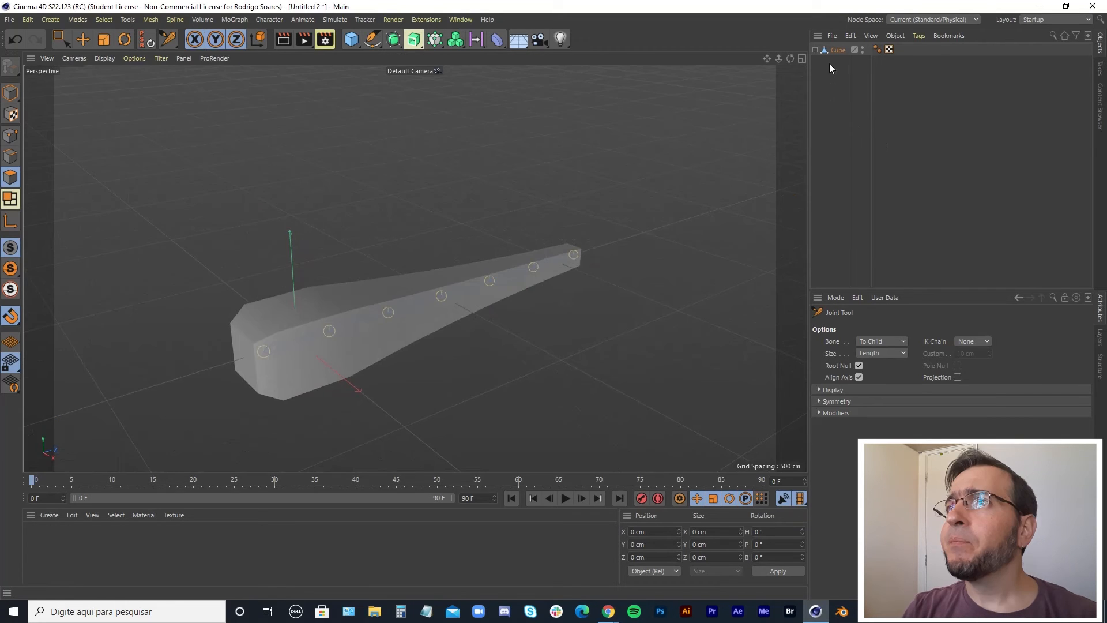
left_click(815, 50)
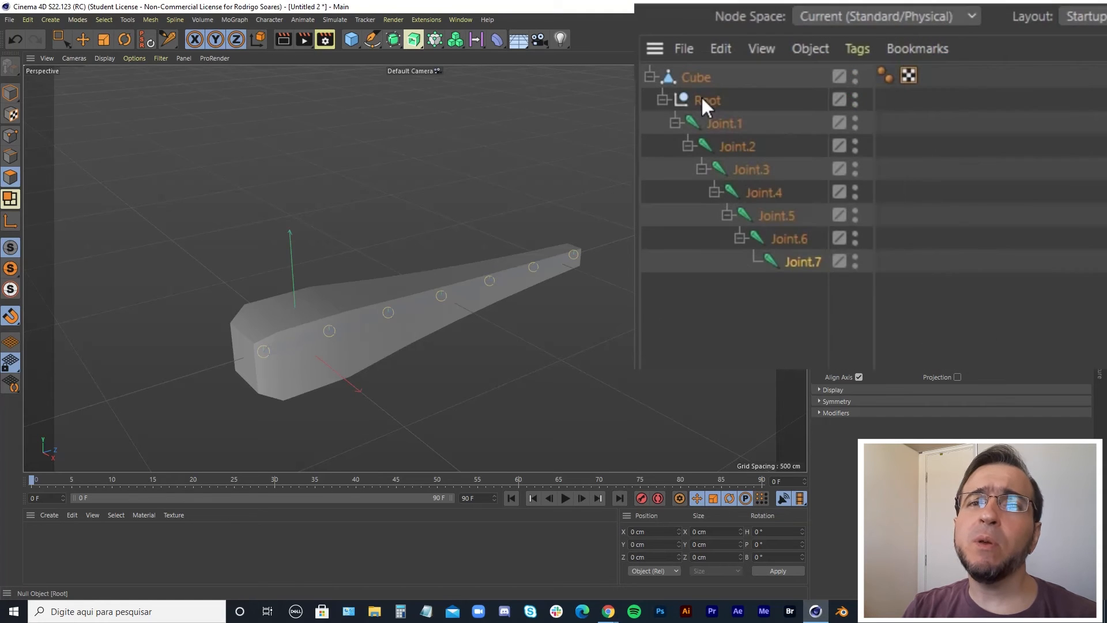
left_click(706, 99)
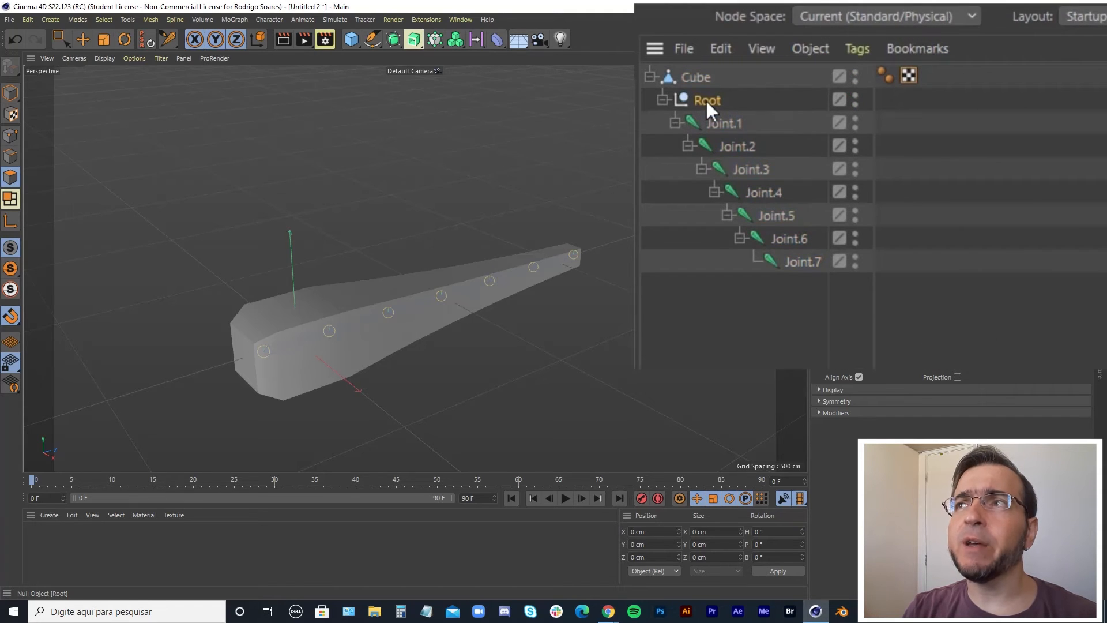
left_click_drag(707, 101, 673, 346)
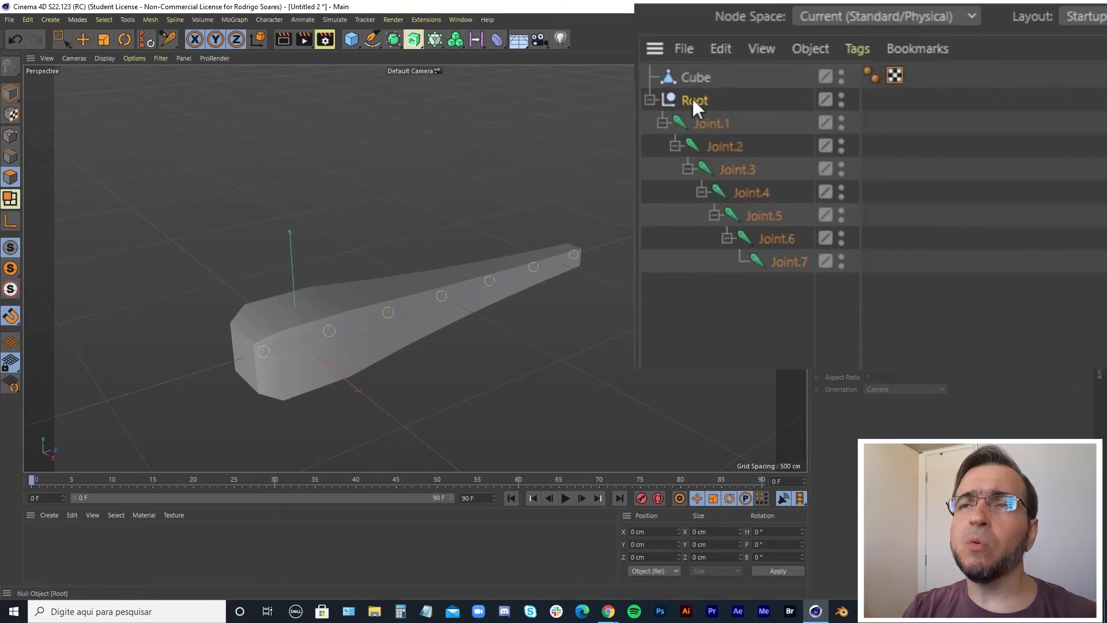
left_click_drag(691, 75, 694, 75)
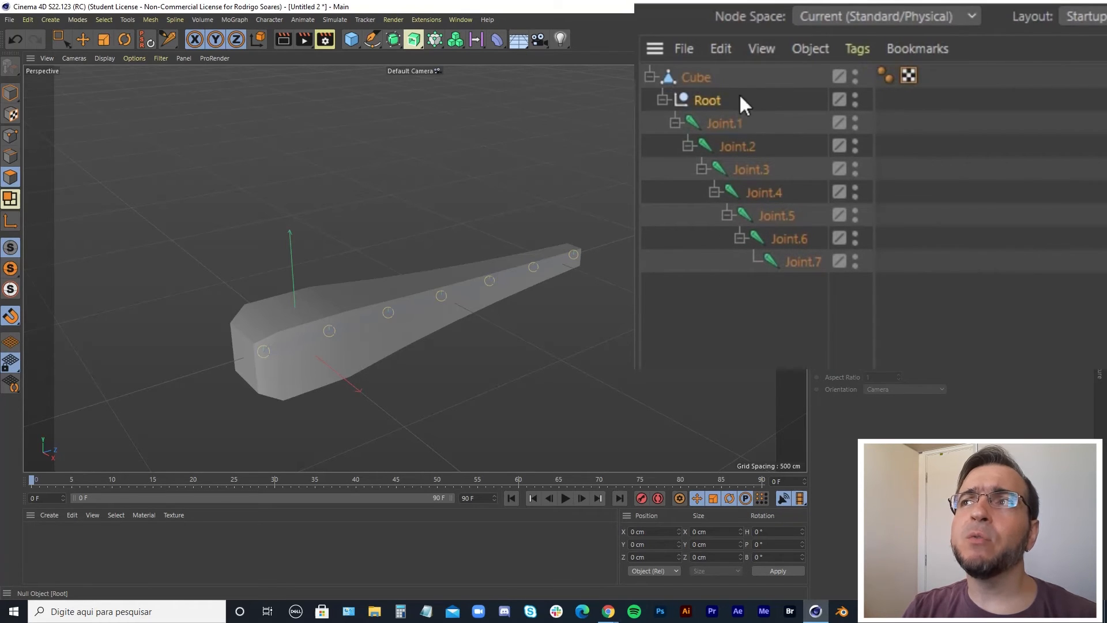
key("ctrl+z")
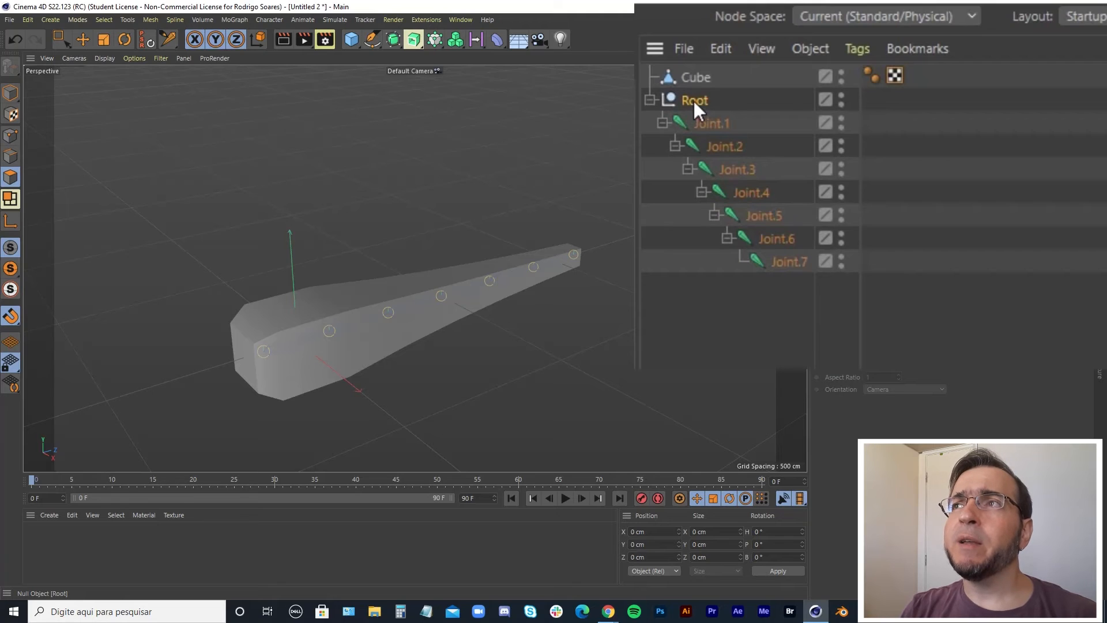
Create an IK chain on the selected joint chain and switch to the Move tool.
left_click(270, 20)
left_click(288, 134)
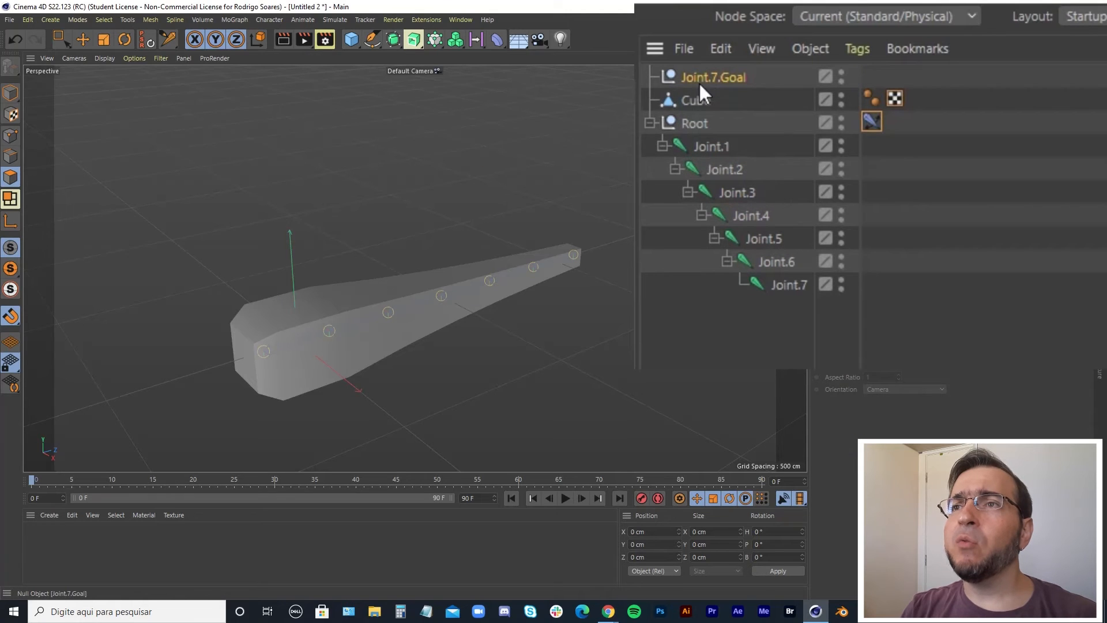
left_click(82, 40)
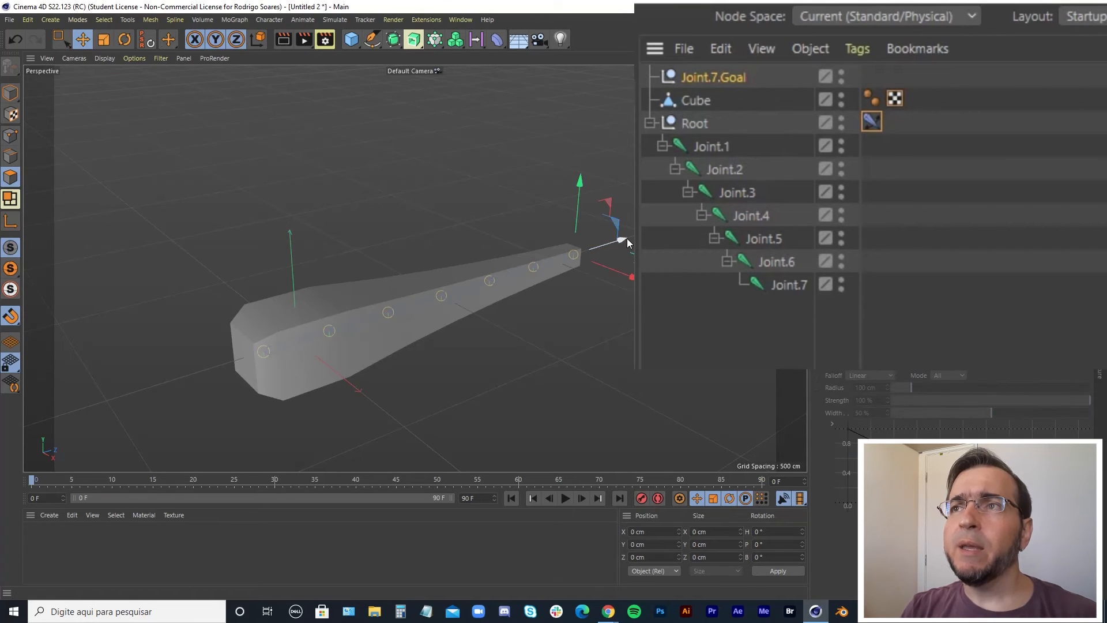
left_click_drag(627, 239, 605, 244)
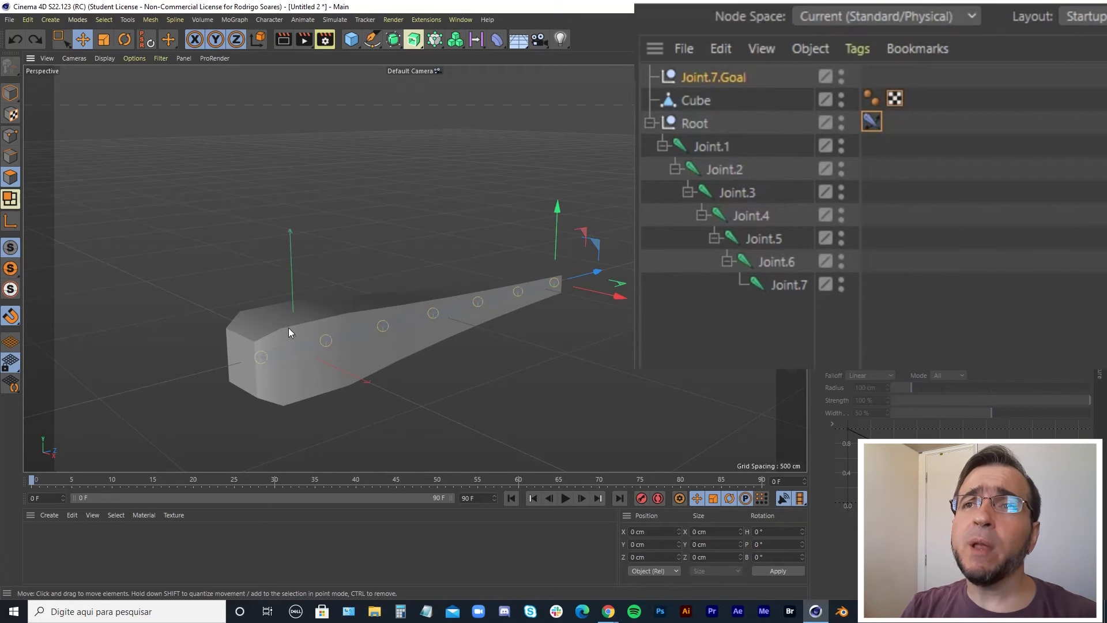
Select the Root with all seven joints plus the Cube and Bind them using the default Bind options.
left_click(691, 124)
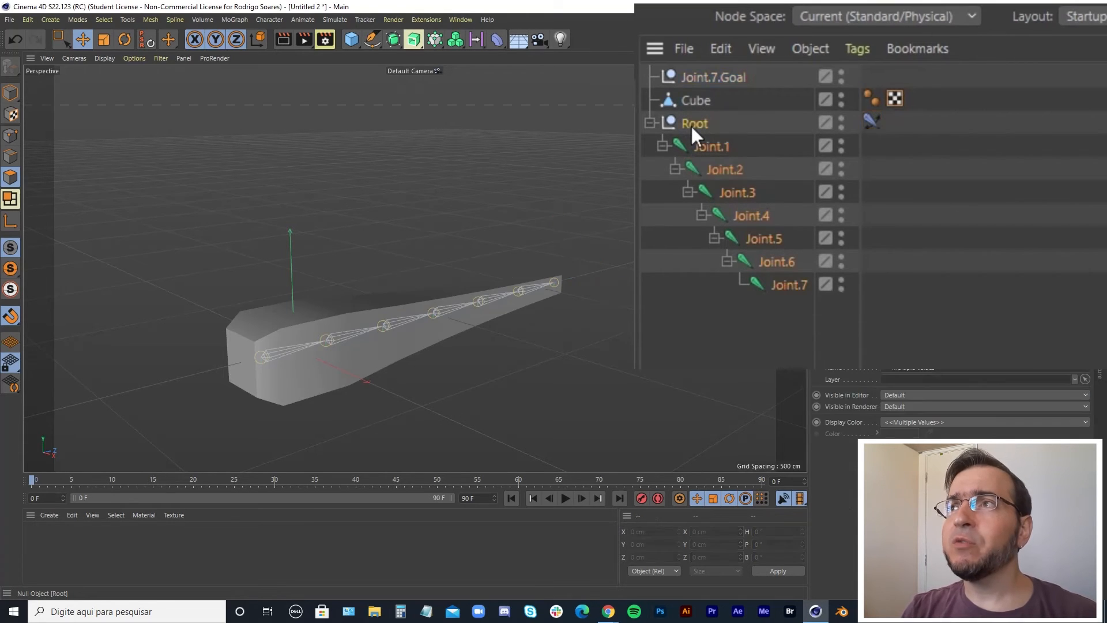
left_click(752, 310)
left_click(698, 122)
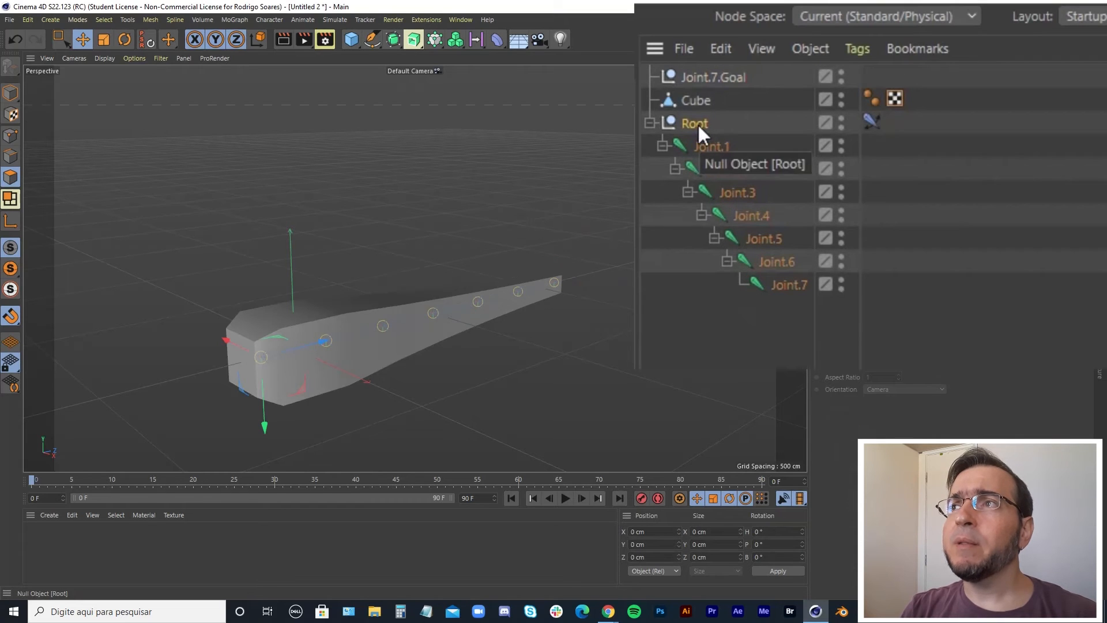
left_click(721, 297)
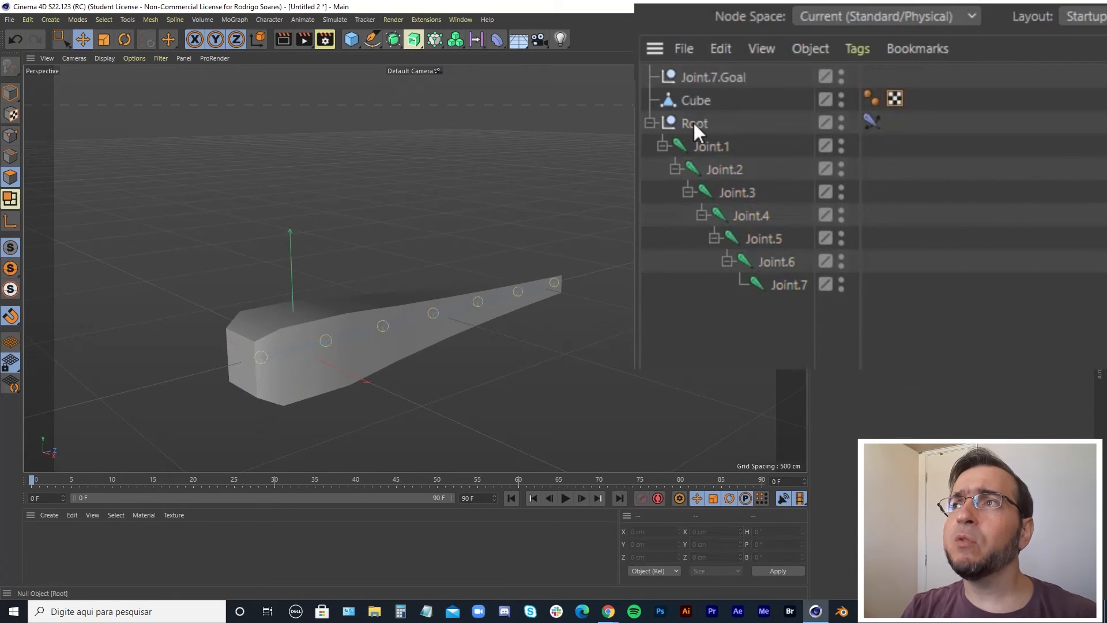
left_click(693, 121)
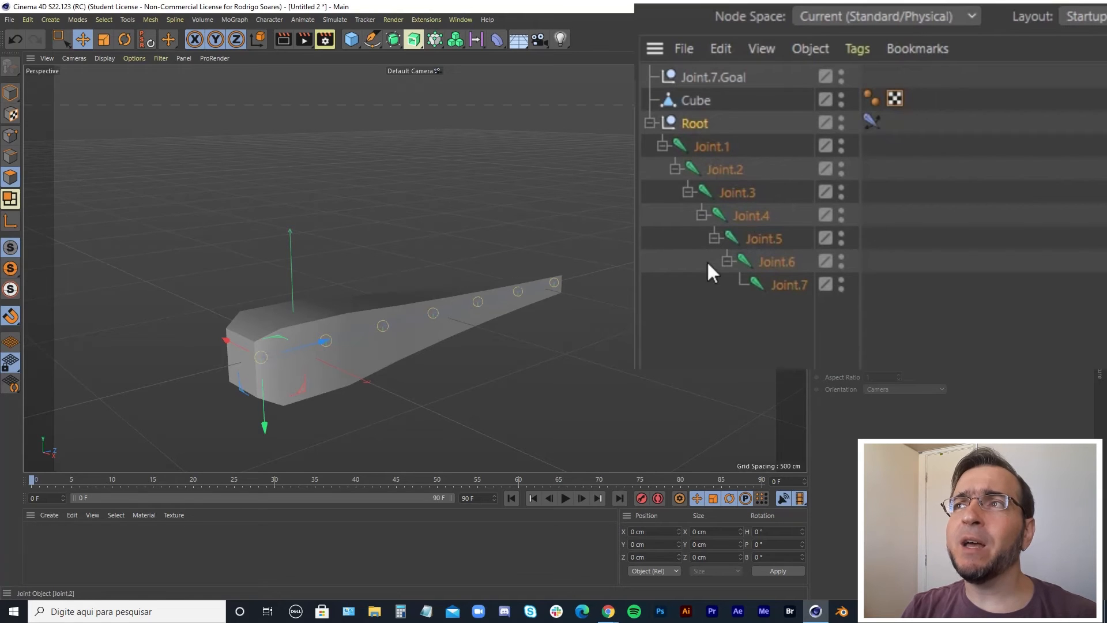
middle_click(697, 123)
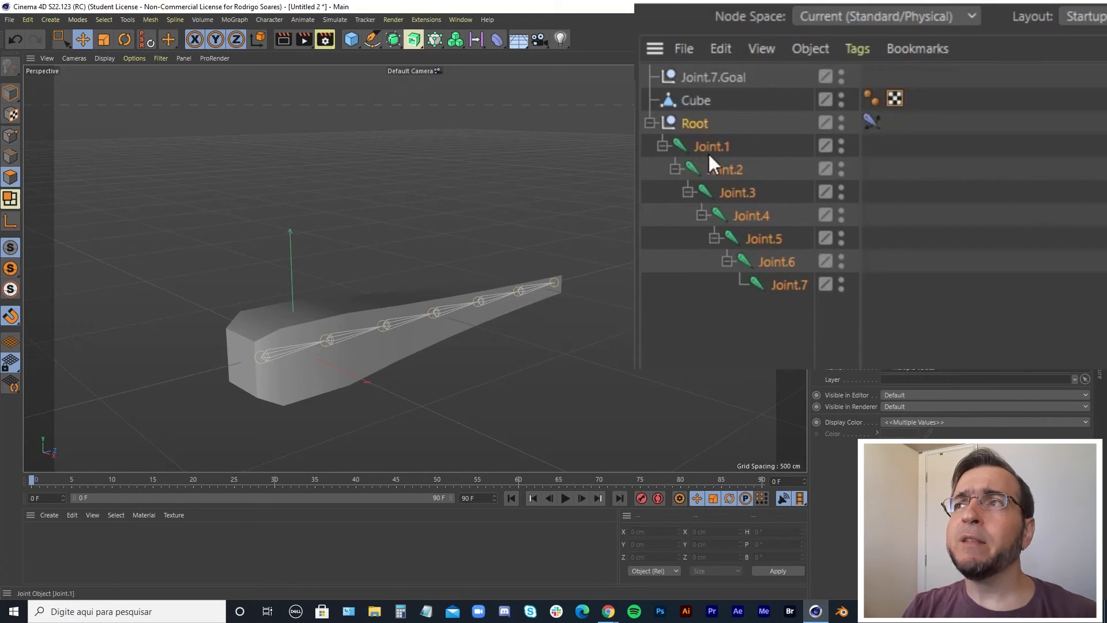
left_click(781, 307)
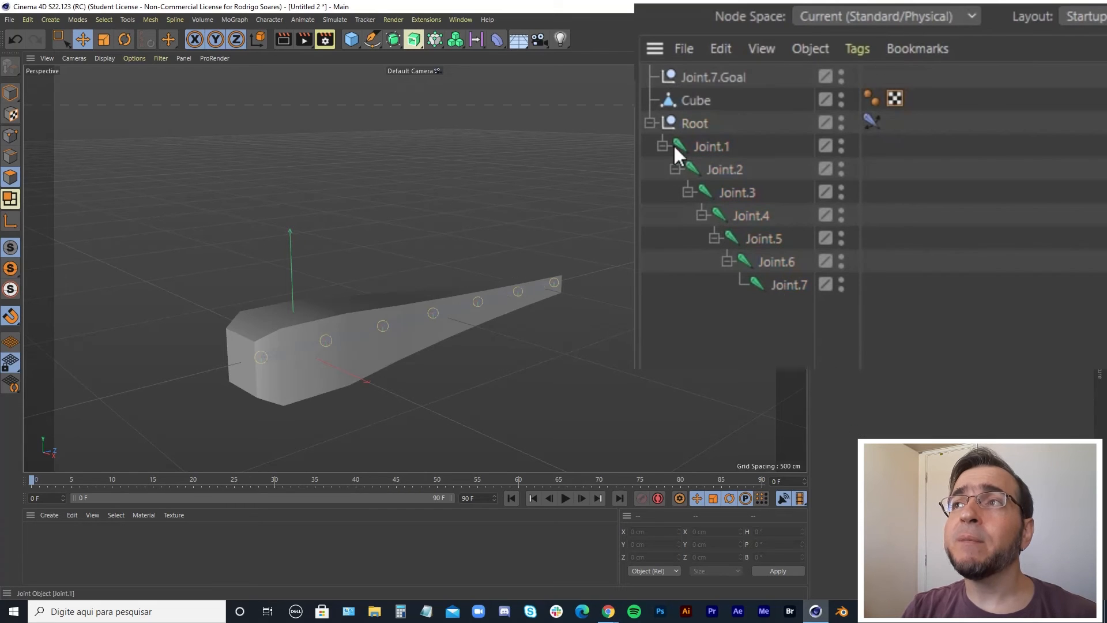
middle_click(689, 124)
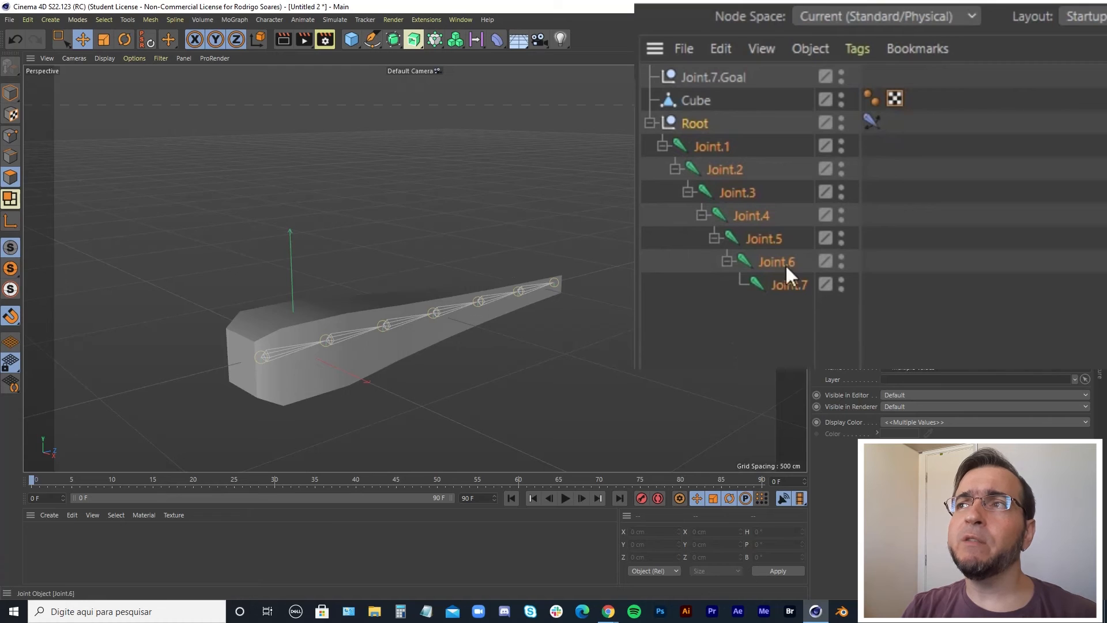
left_click(692, 124)
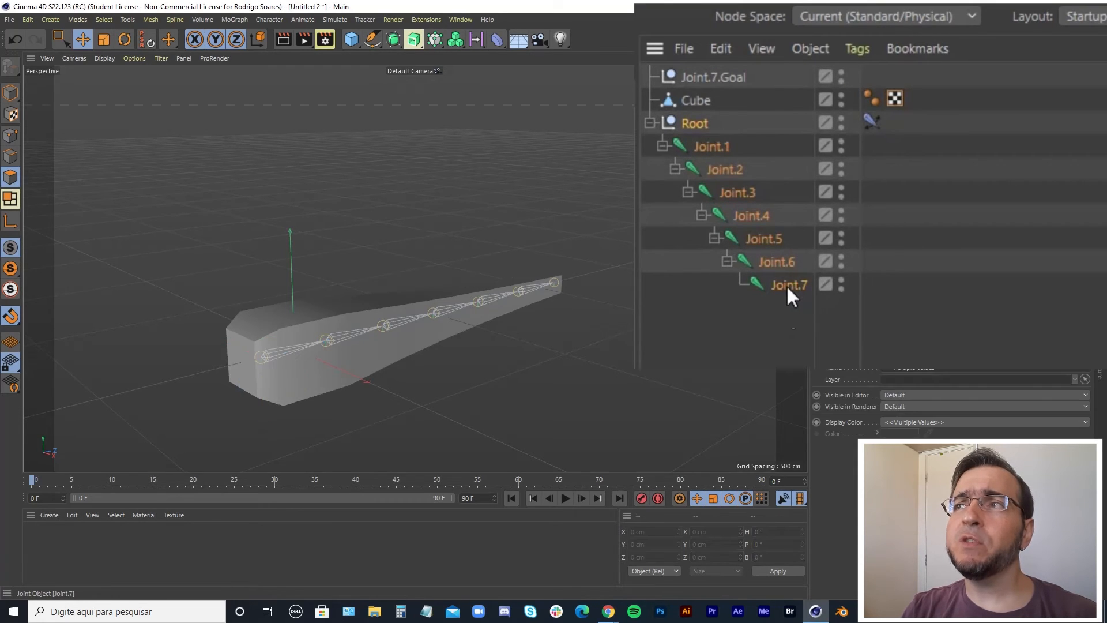
left_click_drag(786, 367, 670, 126)
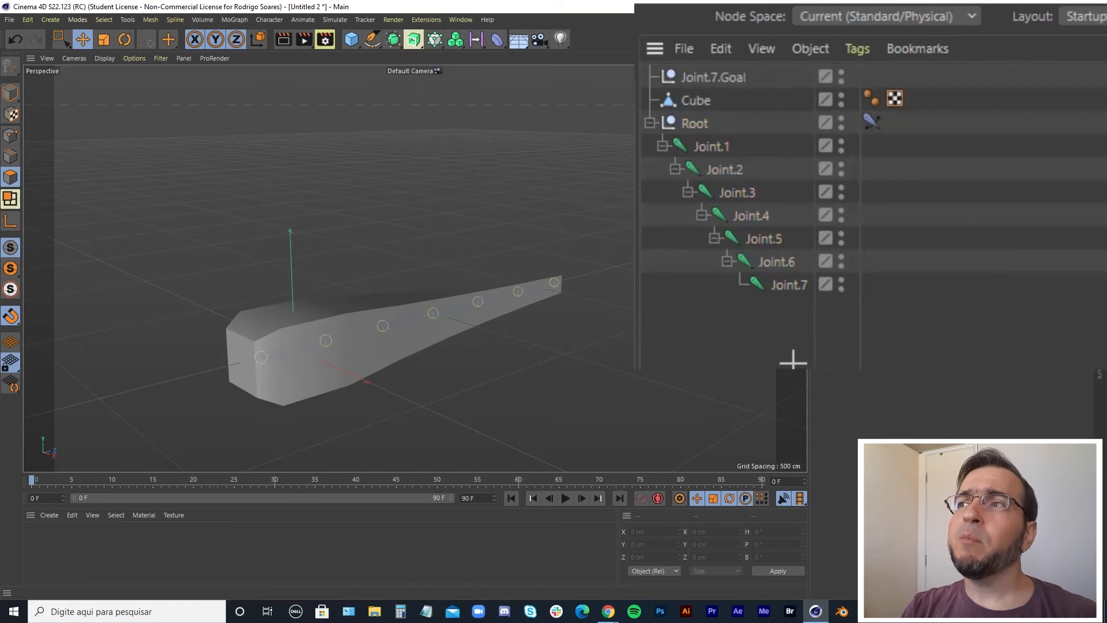
left_click_drag(798, 348, 654, 116)
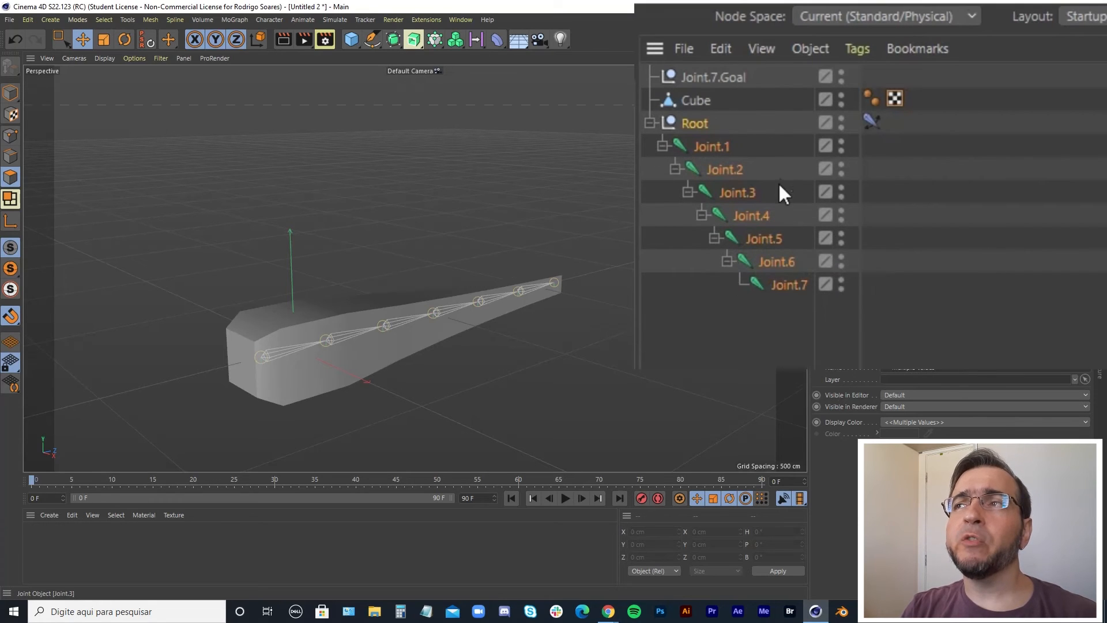
left_click(695, 102, "ctrl")
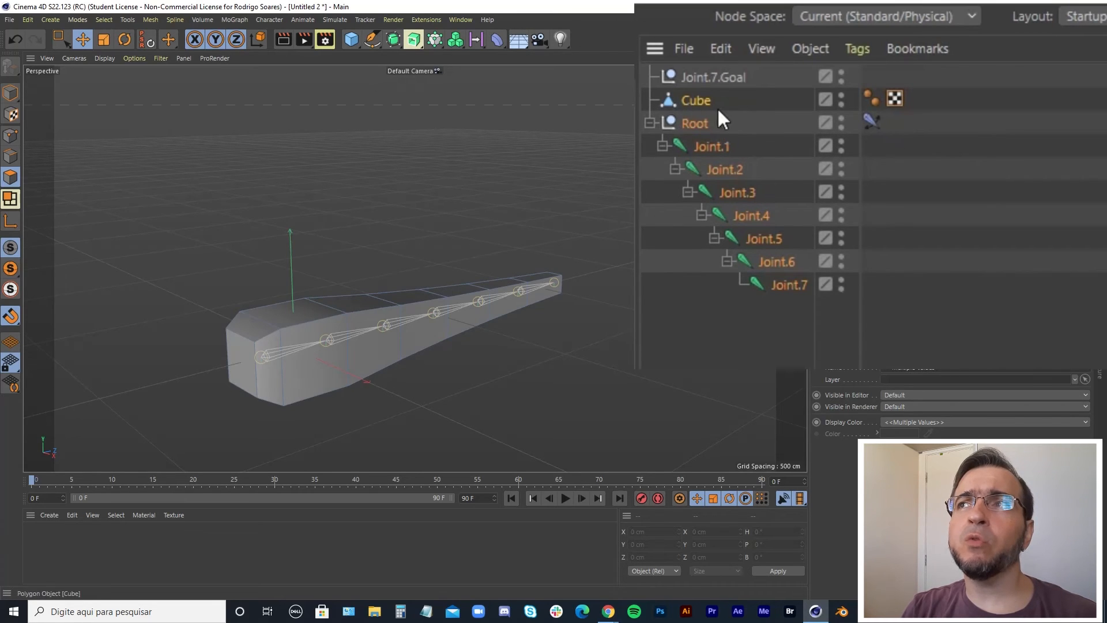
left_click(273, 20)
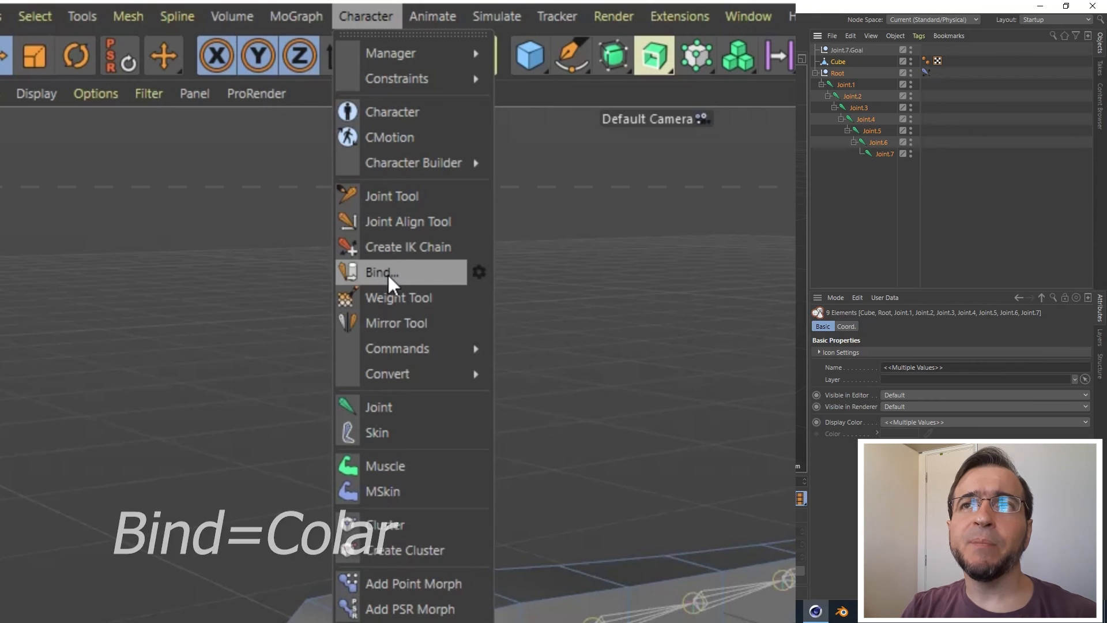
left_click(478, 273)
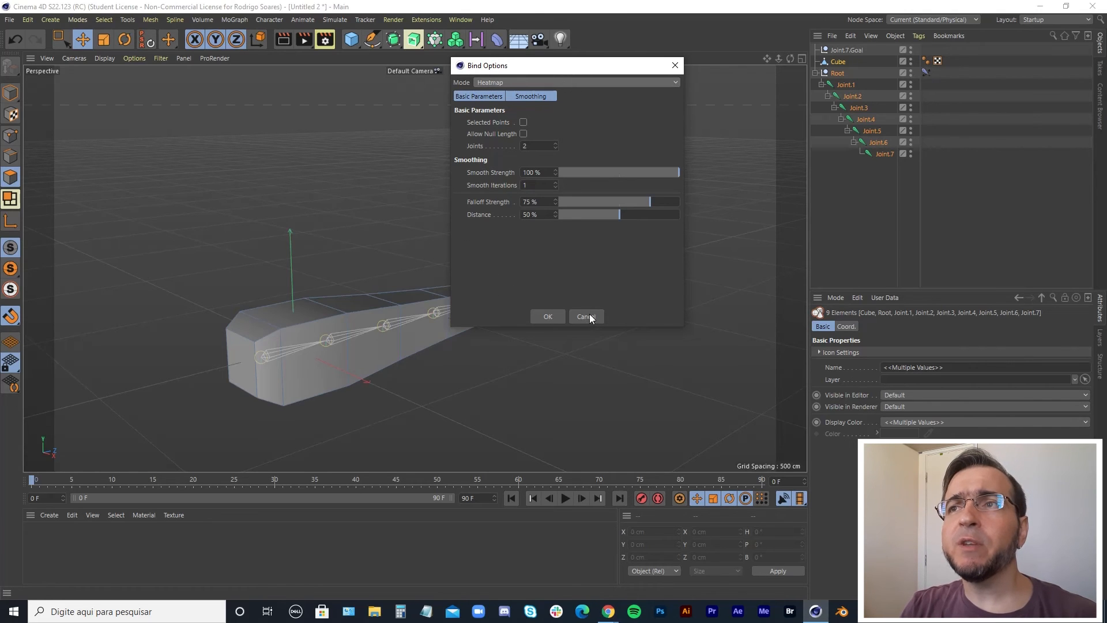
left_click(549, 317)
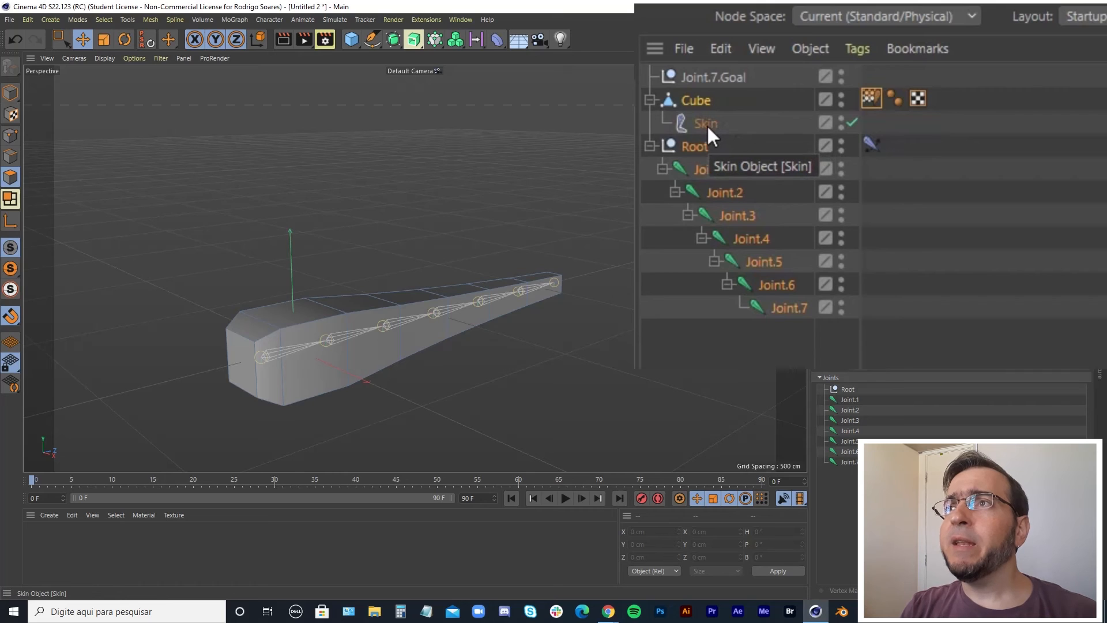
Select the Joint.7.Goal and move it to test how the skinned mesh bends.
left_click(707, 124)
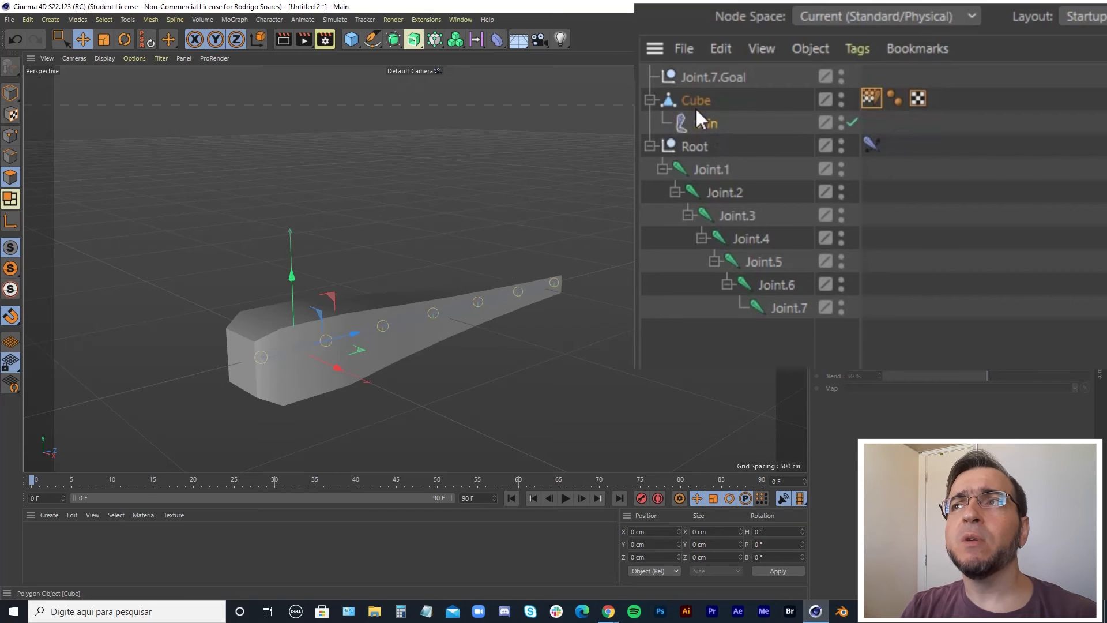
left_click(870, 98)
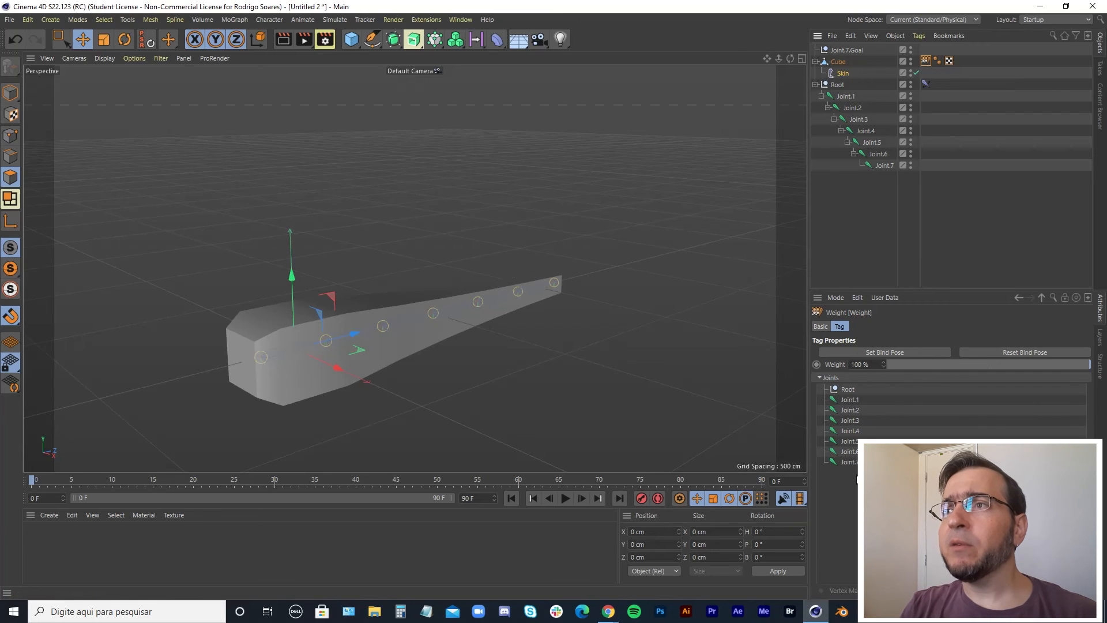
left_click(839, 63)
left_click(844, 51)
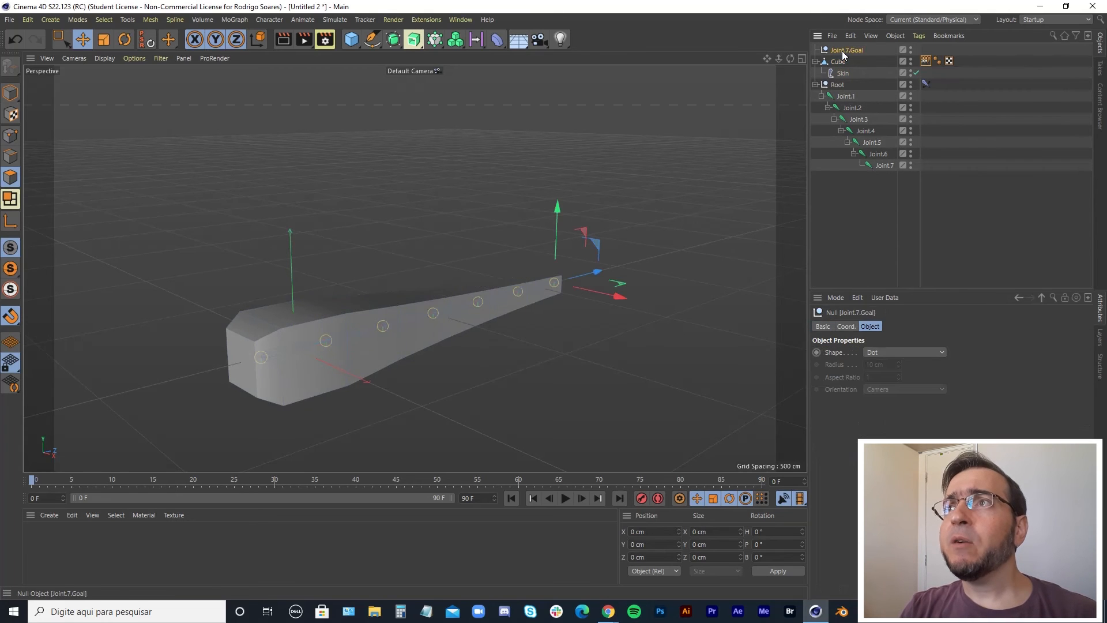
left_click_drag(594, 247, 383, 222)
middle_click_drag(383, 222, 397, 328, "alt")
left_click_drag(535, 311, 459, 211)
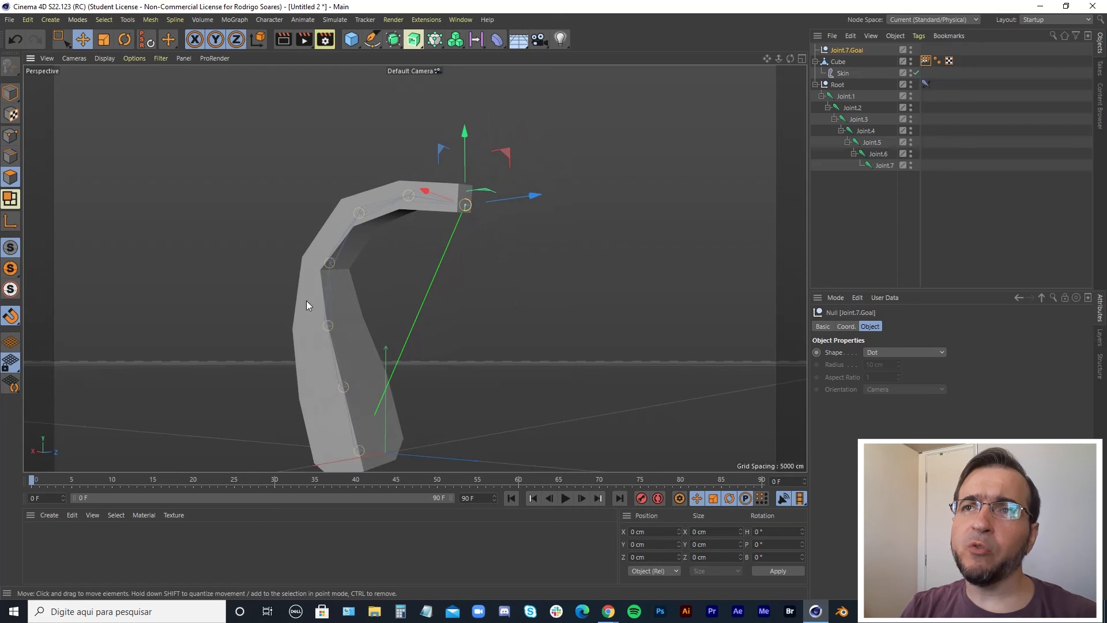
left_click_drag(507, 149, 482, 137)
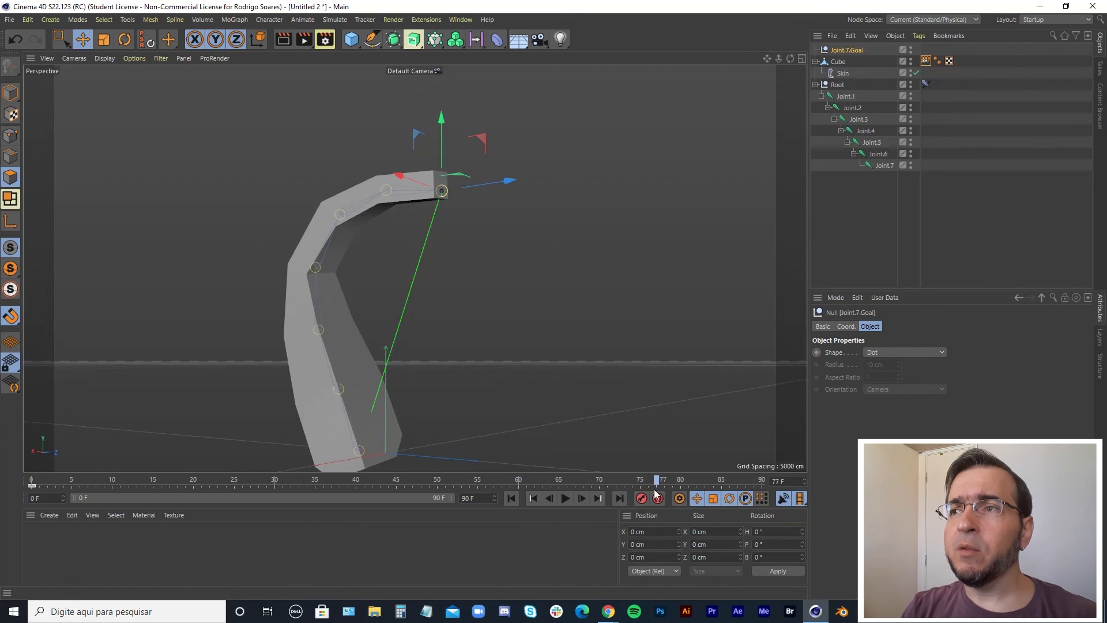
At frame 90, move the goal down toward the right, enable auto keyframing and key its position.
left_click_drag(487, 145, 703, 303)
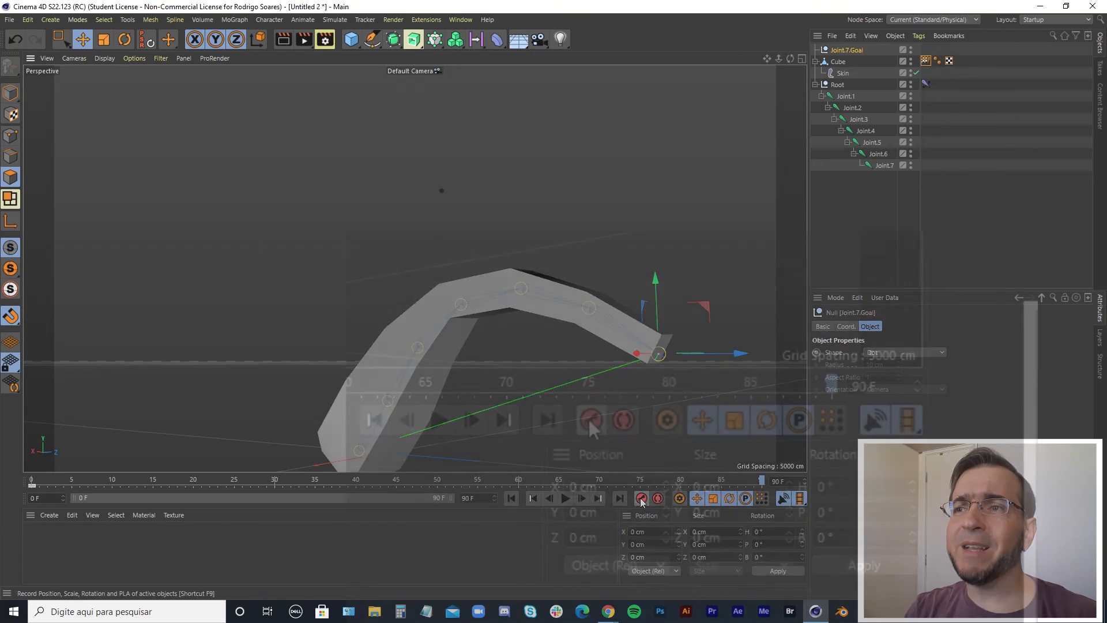
left_click(624, 421)
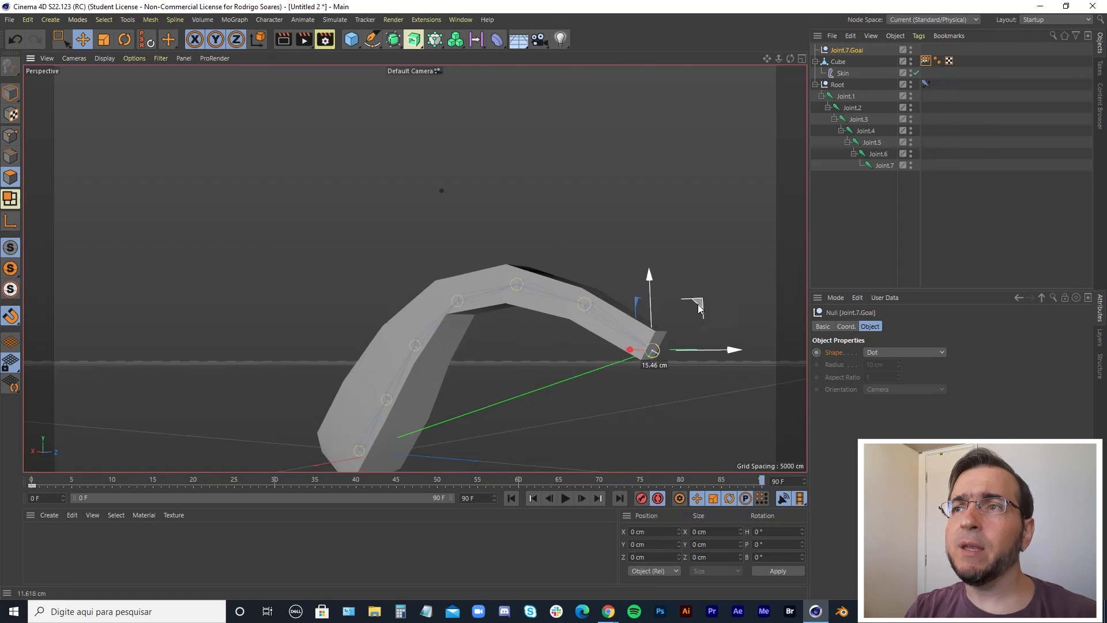
left_click_drag(699, 308, 699, 308)
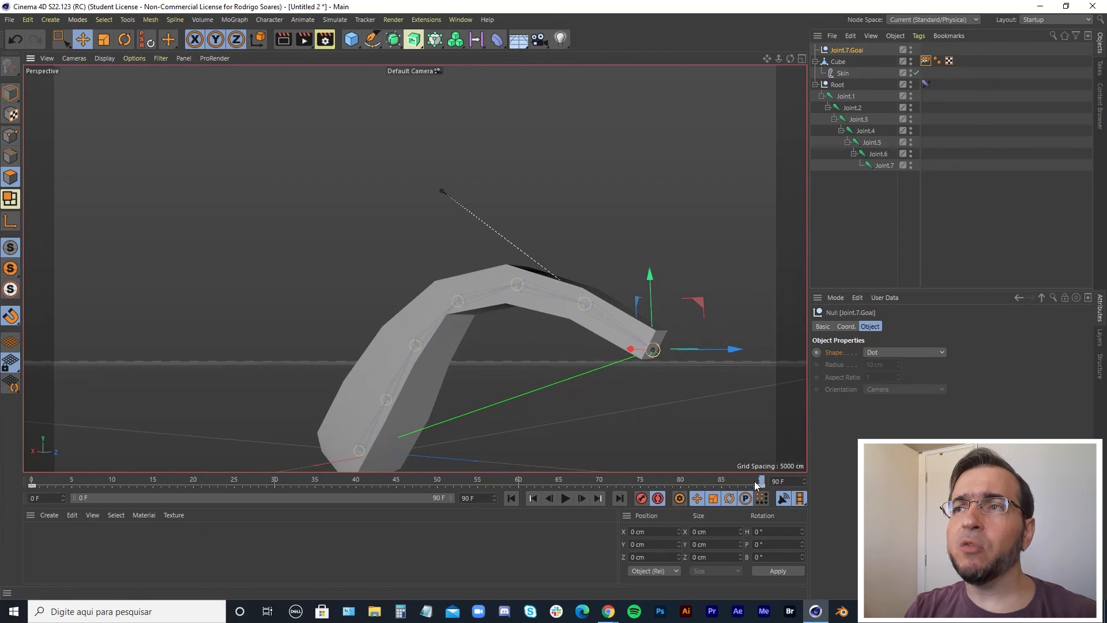
Go to frame 30 and raise the goal up and to the right to key a second pose.
left_click_drag(756, 477, 278, 486)
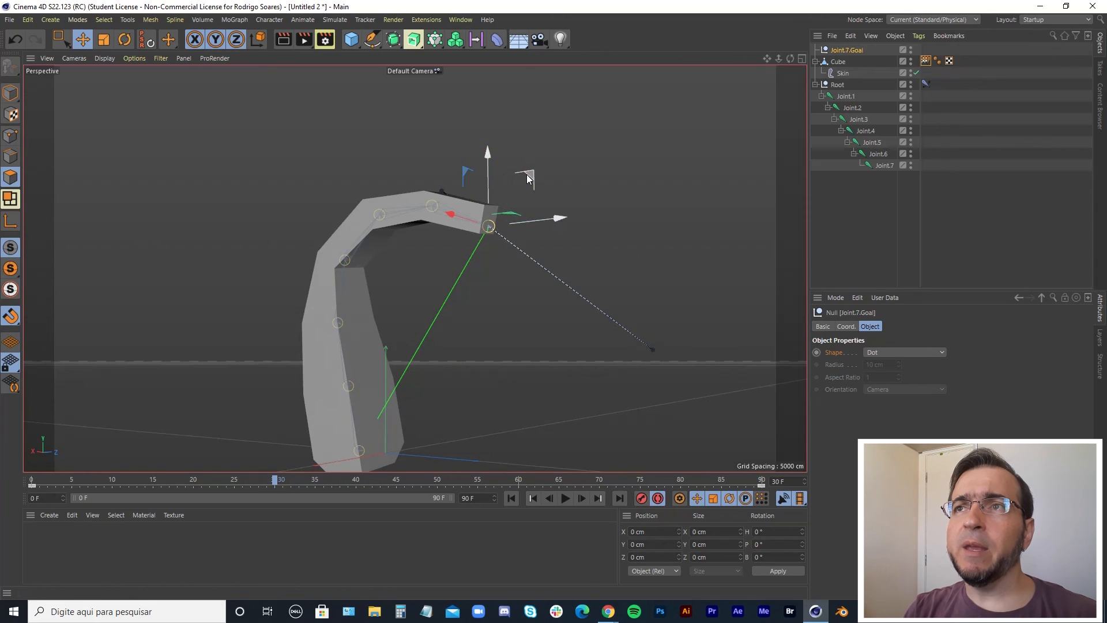
left_click_drag(527, 175, 606, 97)
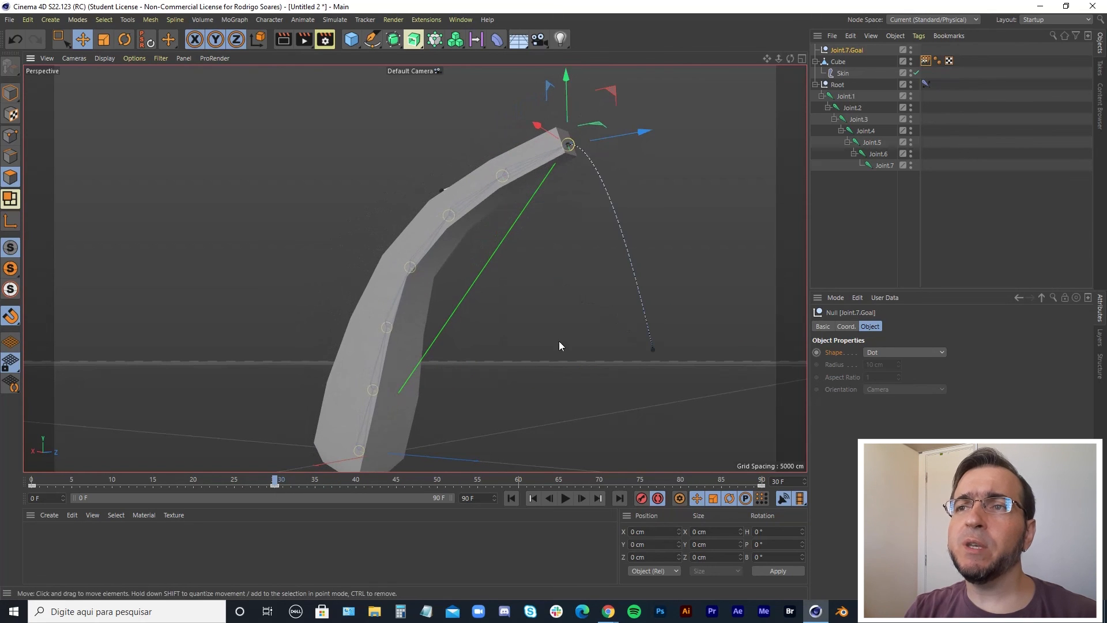
Play back the animation to preview the mesh following the IK goal.
left_click(518, 482)
left_click_drag(657, 196, 548, 251)
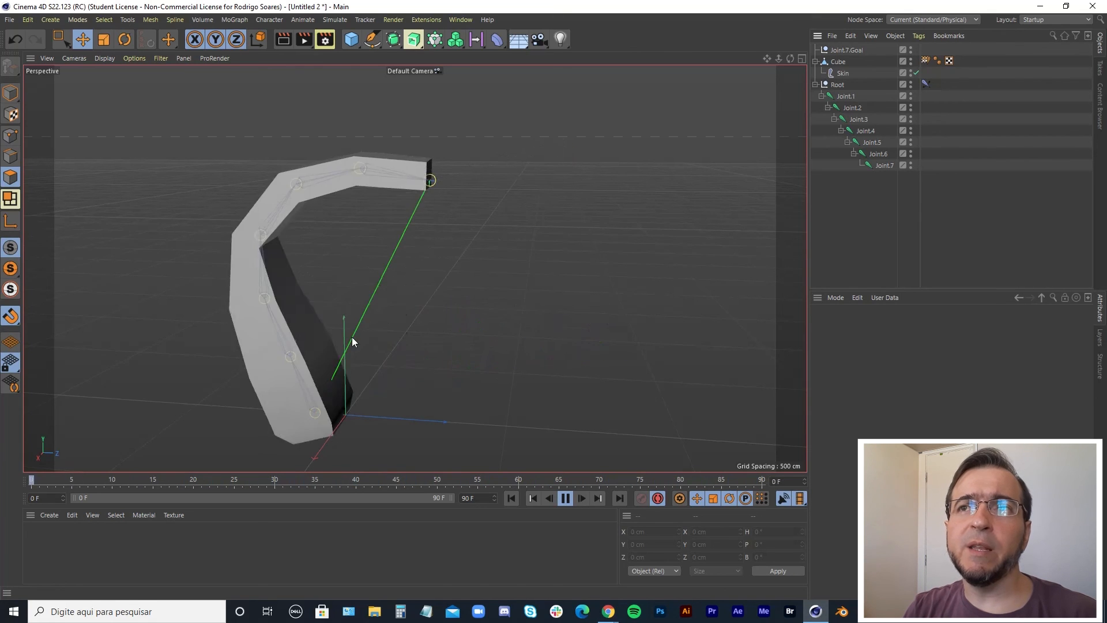
left_click(515, 343)
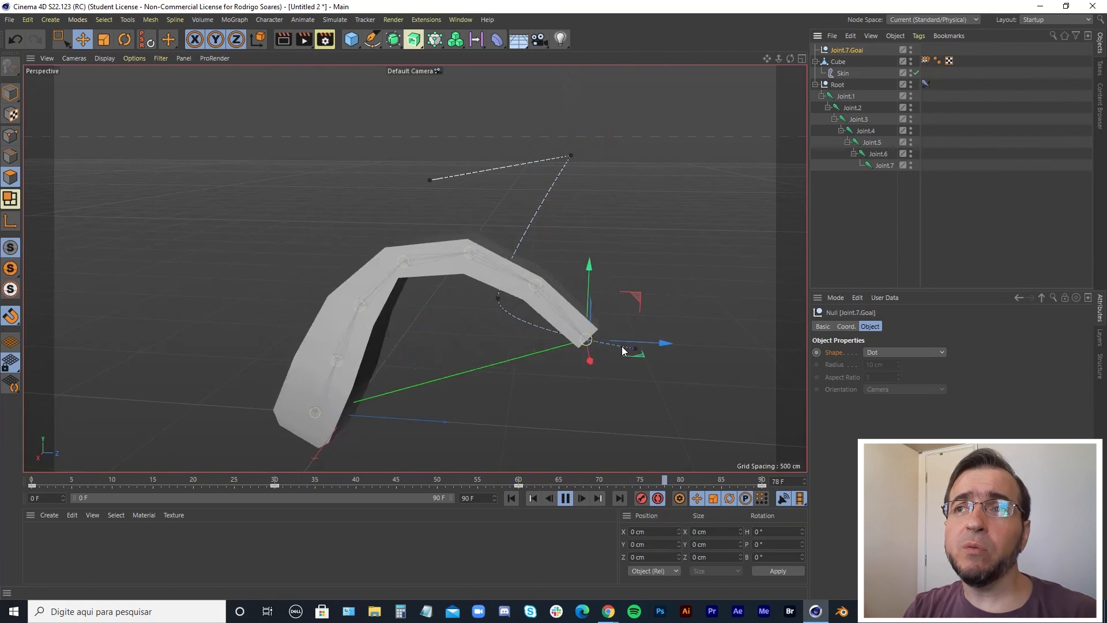